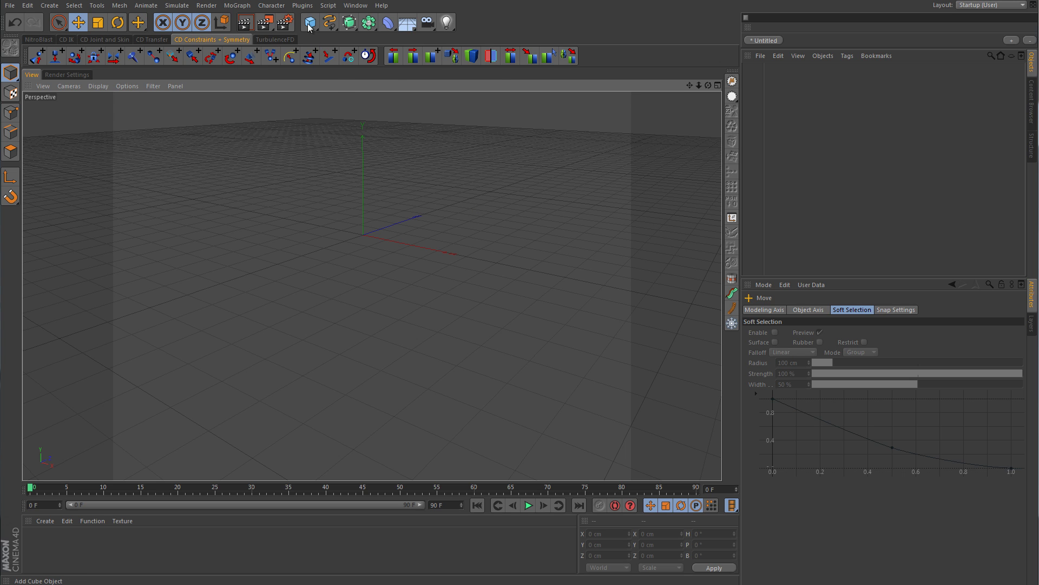
Add a cube primitive and set its X segments to 2.
{"action": "left_click", "coordinate": [408, 43]}
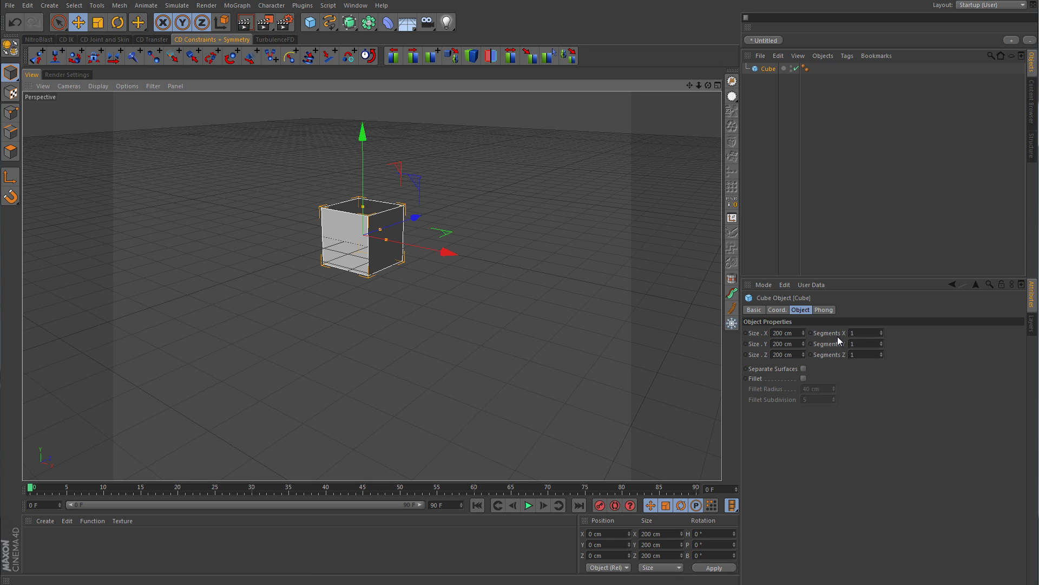
{"action": "left_click", "coordinate": [881, 331]}
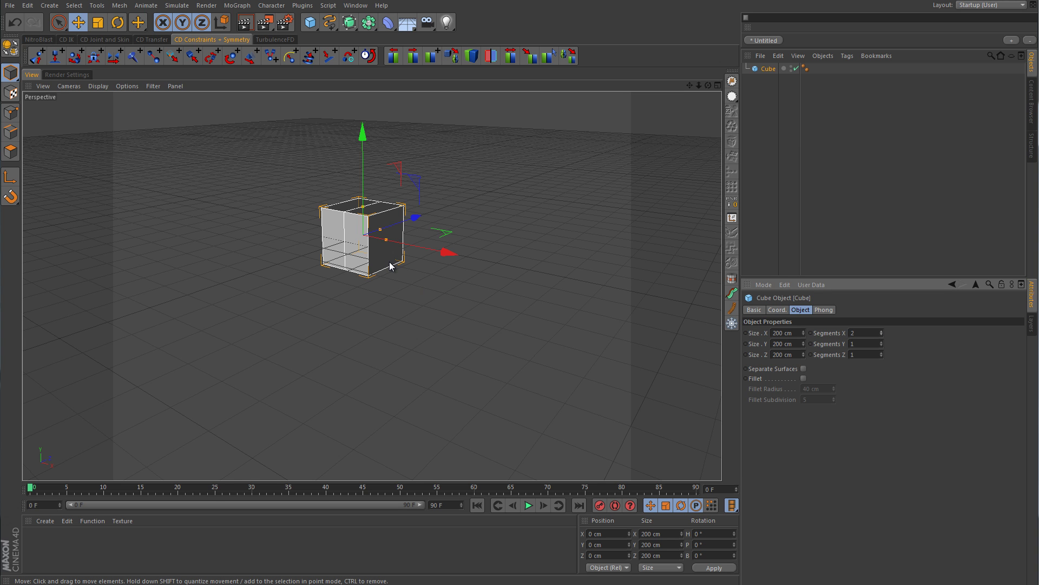
Convert the cube into an editable polygon object, with point mode and Rectangle Selection active.
{"action": "scroll", "coordinate": [391, 293], "scroll_direction": "up", "scroll_amount": 5}
{"action": "mouse_move", "coordinate": [567, 304]}
{"action": "left_mouse_down", "text": "alt"}
{"action": "mouse_move", "coordinate": [667, 320]}
{"action": "mouse_move", "coordinate": [557, 281]}
{"action": "left_mouse_up", "text": "alt"}
{"action": "scroll", "coordinate": [599, 387], "scroll_direction": "down", "scroll_amount": 5}
{"action": "mouse_move", "coordinate": [599, 387]}
{"action": "left_mouse_down", "text": "alt"}
{"action": "mouse_move", "coordinate": [557, 383]}
{"action": "mouse_move", "coordinate": [478, 325]}
{"action": "left_mouse_up", "text": "alt"}
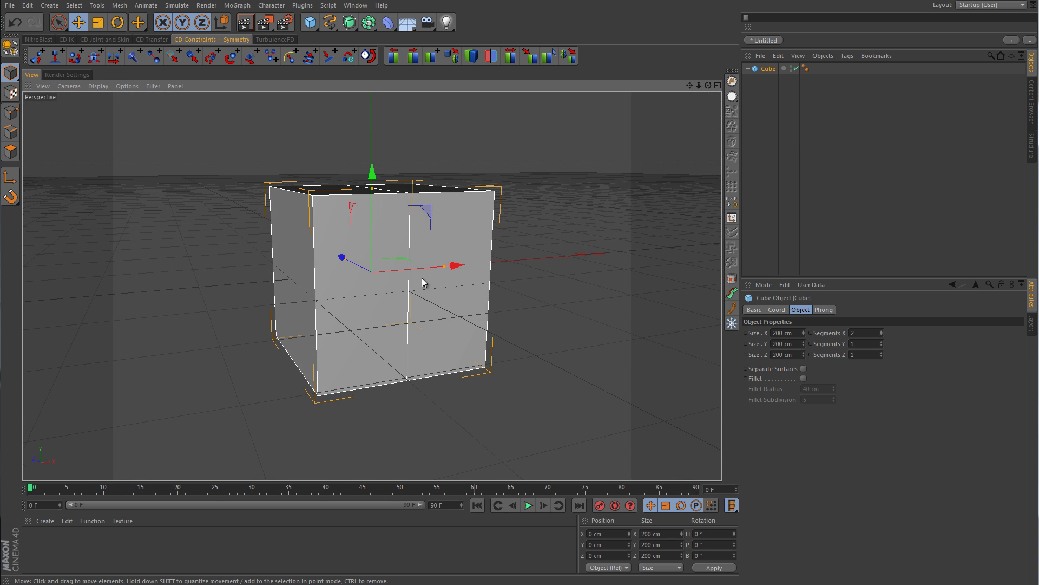
{"action": "left_click", "coordinate": [10, 112]}
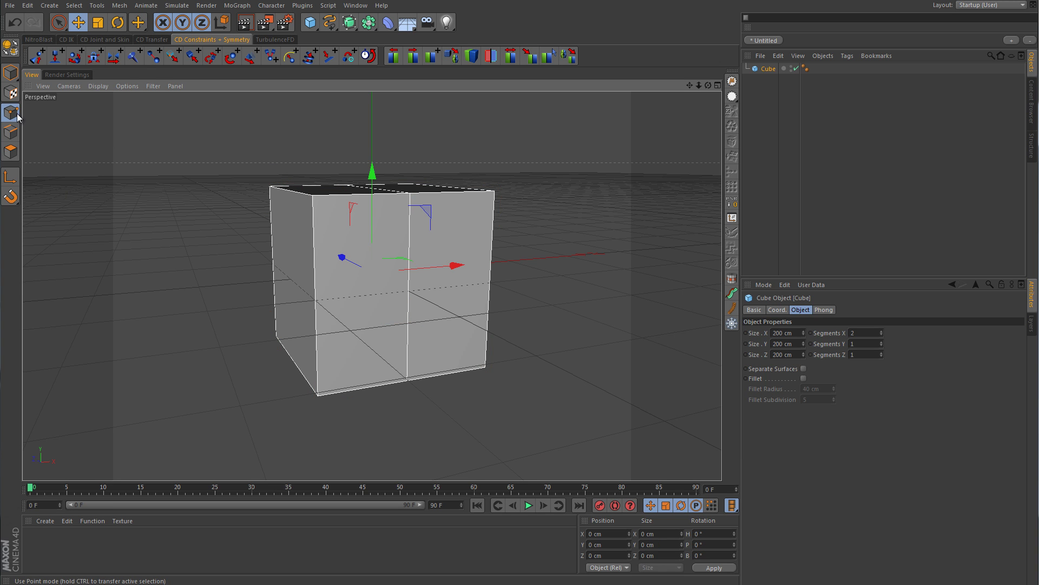
{"action": "left_click_drag", "start_coordinate": [59, 22], "coordinate": [95, 59]}
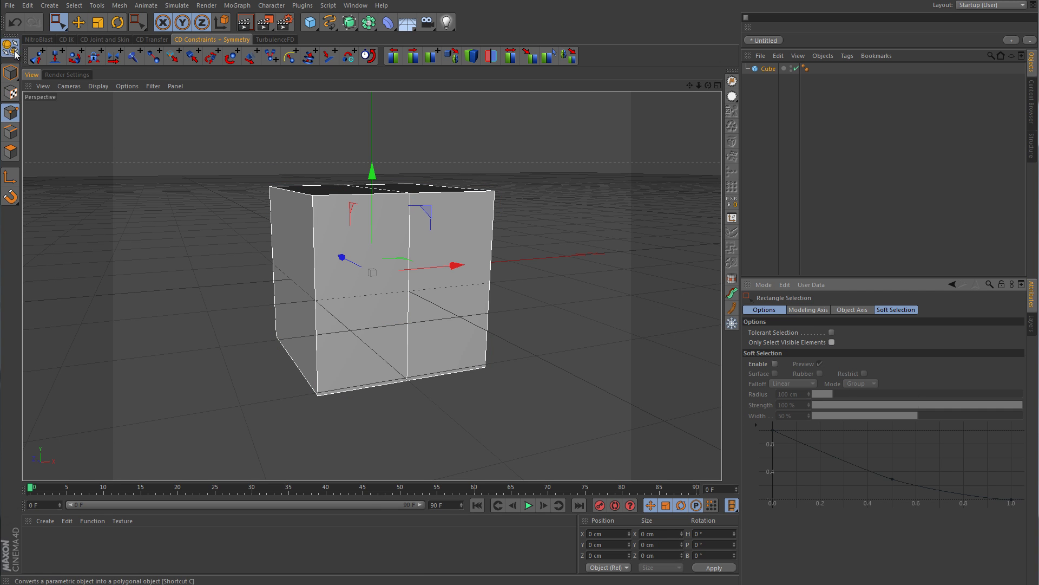
{"action": "key", "text": "c"}
Rectangle-select the points on the cube's negative X side and delete them, keeping the centre points.
{"action": "left_click_drag", "start_coordinate": [383, 272], "coordinate": [282, 230], "text": "alt"}
{"action": "left_click_drag", "start_coordinate": [199, 139], "coordinate": [346, 434]}
{"action": "left_click_drag", "start_coordinate": [418, 296], "coordinate": [483, 331], "text": "alt"}
{"action": "key", "text": "Delete"}
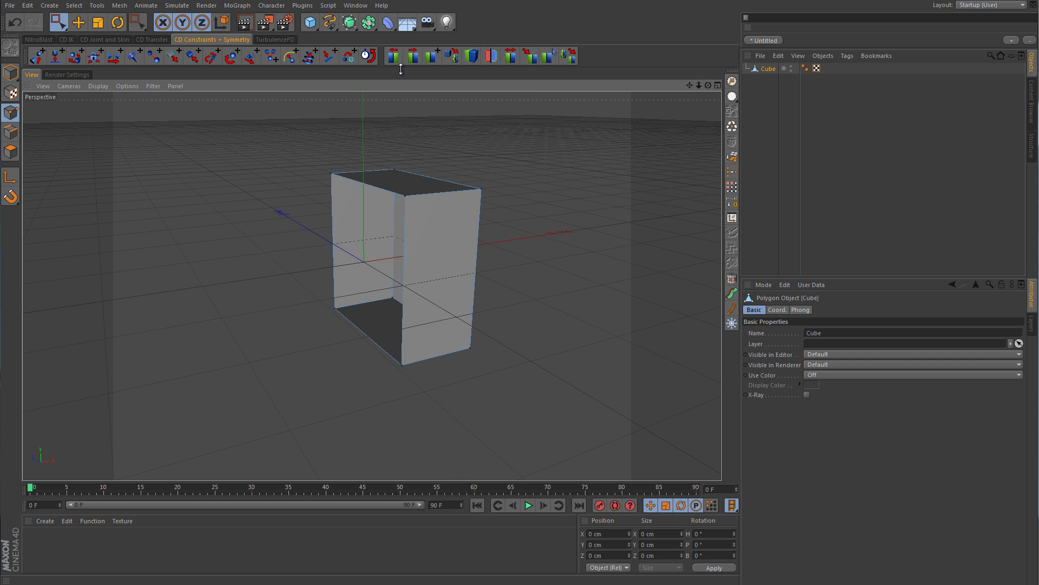
Nest the half cube under a new HyperNURBS object inside a new Symmetry object.
{"action": "left_click", "coordinate": [350, 24]}
{"action": "left_click", "coordinate": [369, 22]}
{"action": "left_click", "coordinate": [523, 81]}
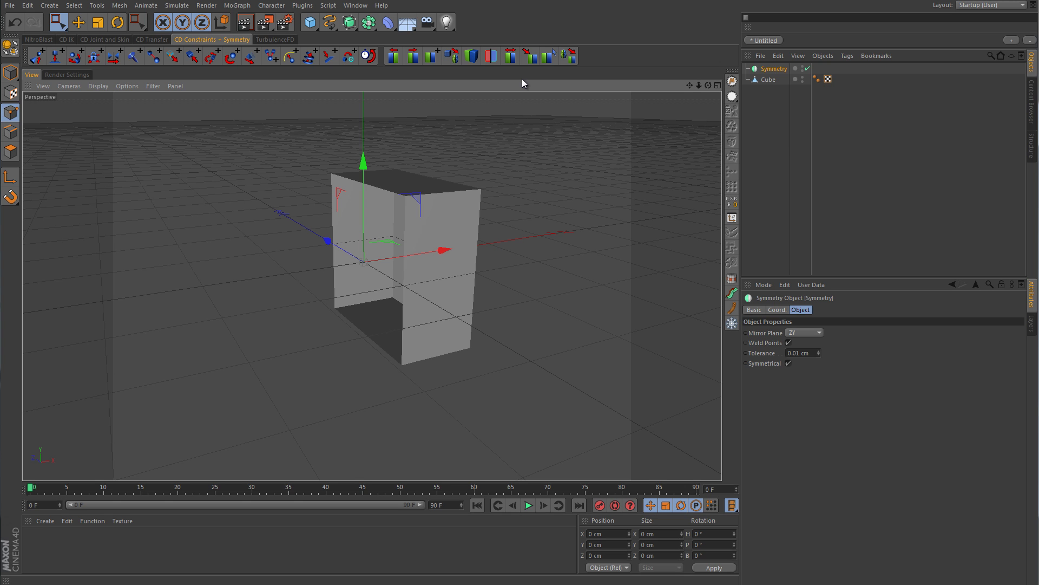
{"action": "left_click", "coordinate": [350, 22]}
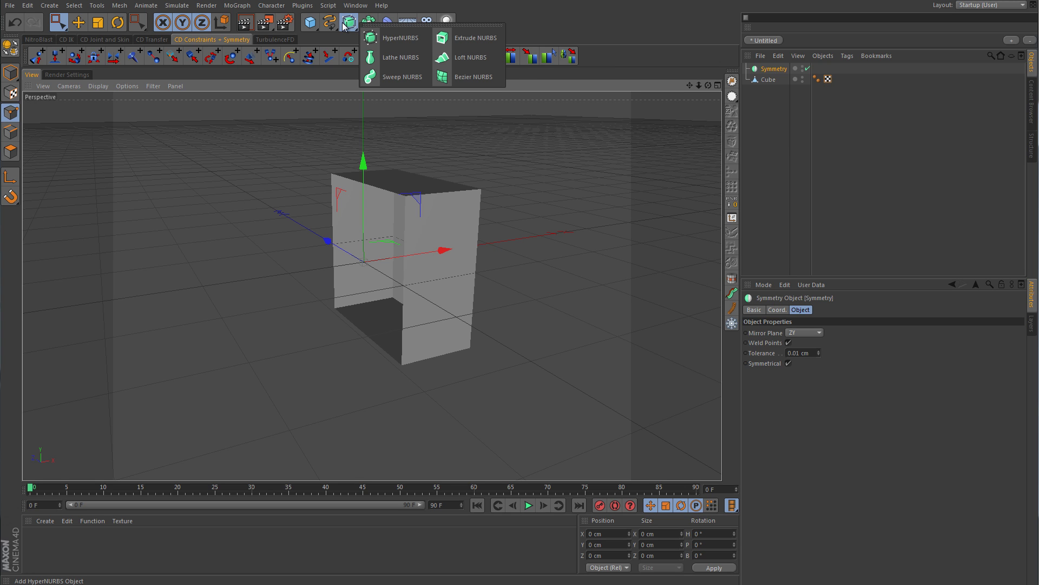
{"action": "left_click", "coordinate": [417, 44]}
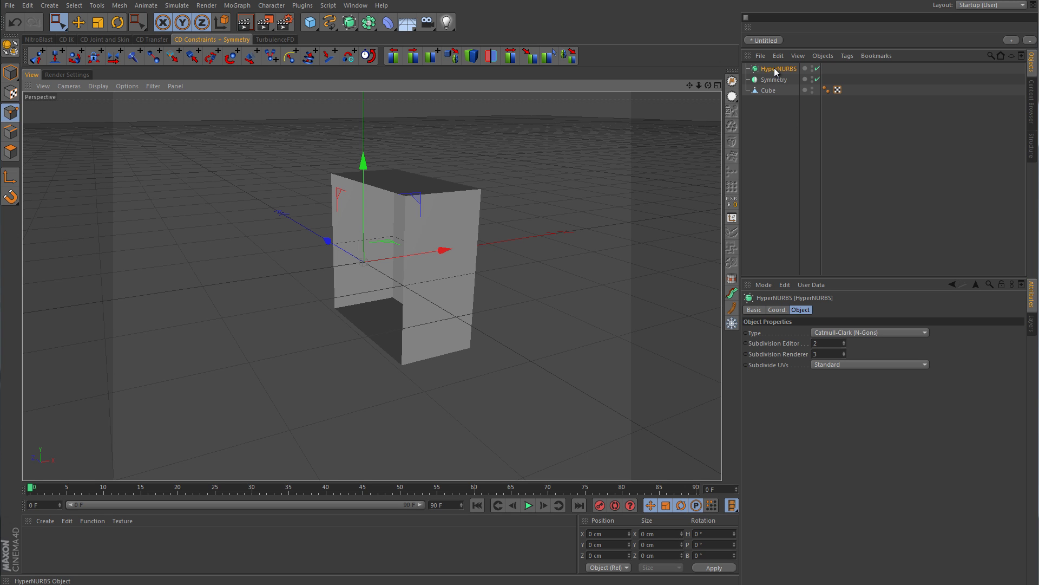
{"action": "left_click_drag", "start_coordinate": [774, 67], "coordinate": [775, 82]}
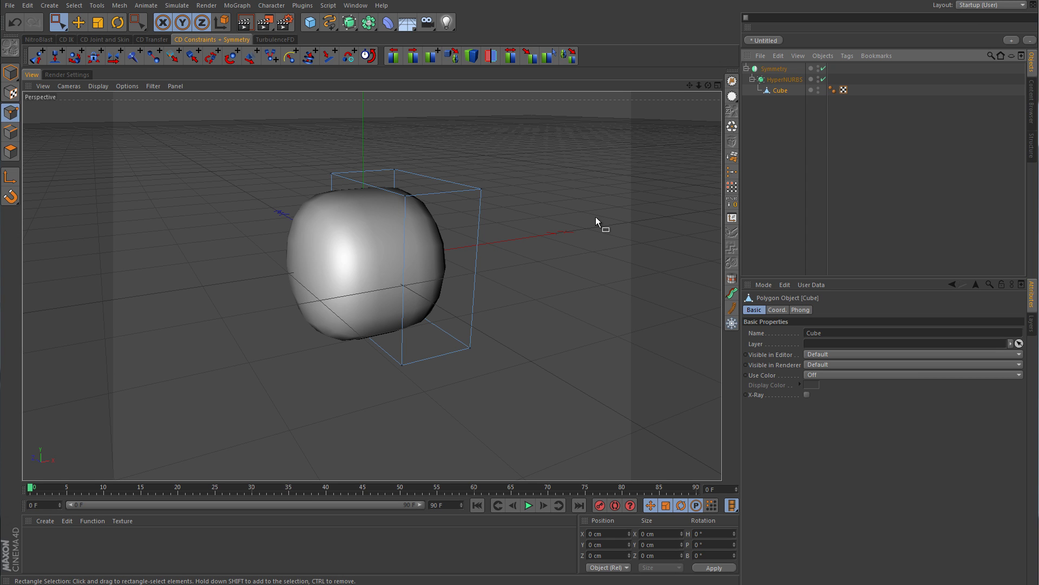
Cut edge loops close to the cube's outer edges, including top and bottom, using the Knife in Loop mode.
{"action": "left_click_drag", "start_coordinate": [533, 238], "coordinate": [559, 243], "text": "alt"}
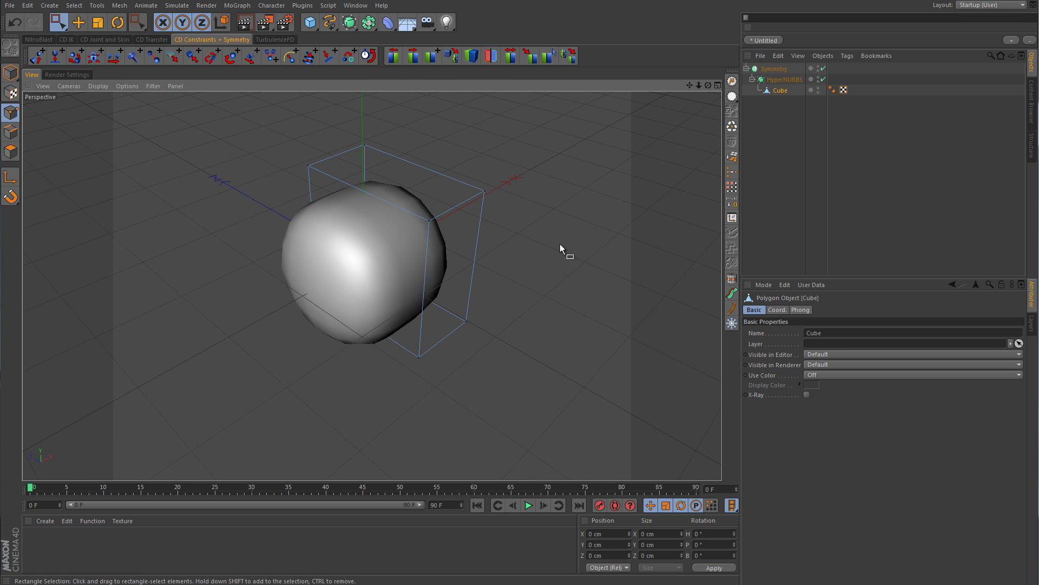
{"action": "right_click", "coordinate": [509, 258]}
{"action": "left_click", "coordinate": [536, 380]}
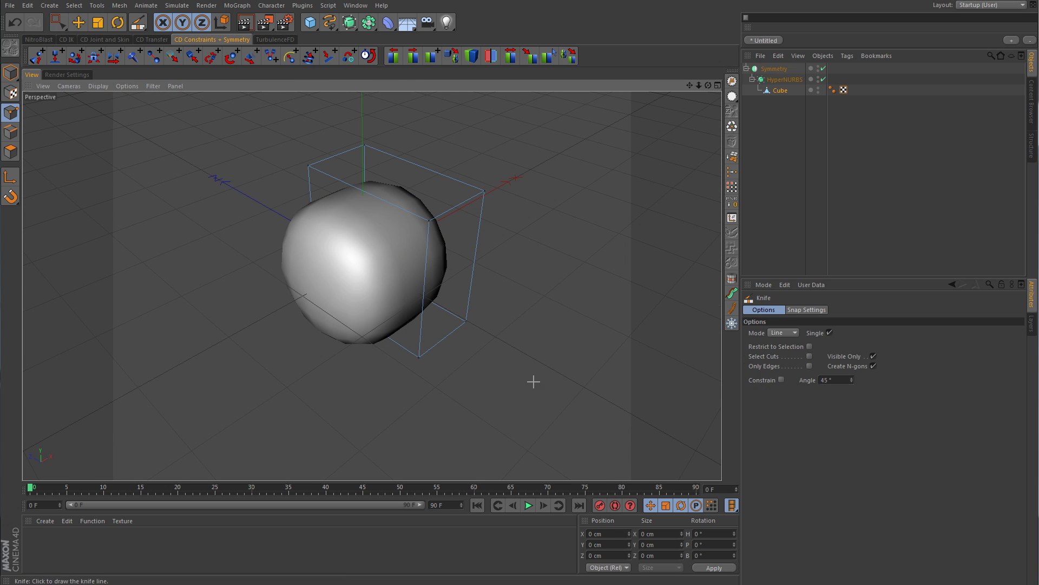
{"action": "left_click", "coordinate": [791, 332]}
{"action": "left_click", "coordinate": [783, 376]}
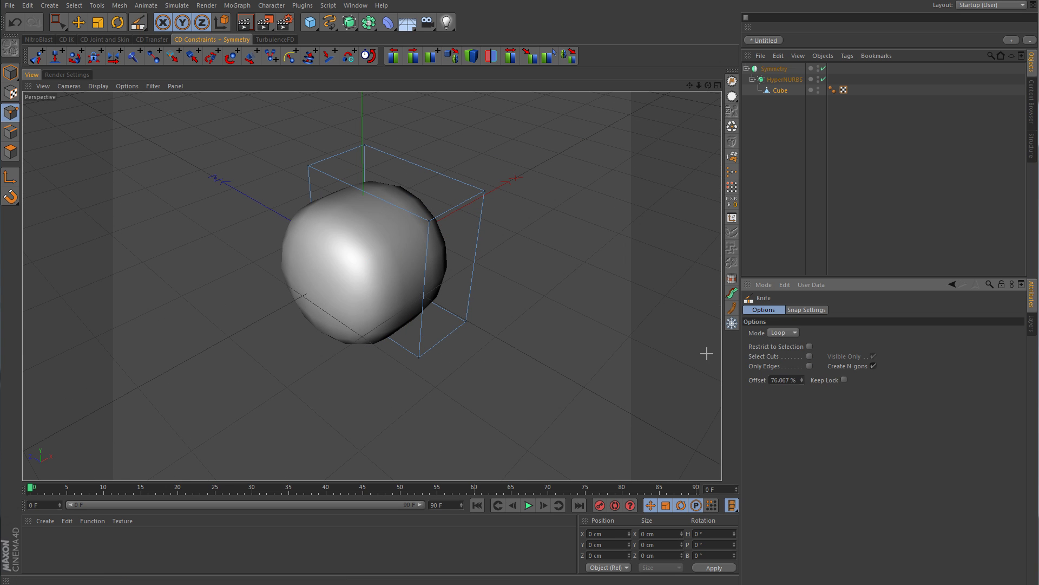
{"action": "left_click_drag", "start_coordinate": [547, 225], "coordinate": [464, 308], "text": "alt"}
{"action": "scroll", "coordinate": [464, 308], "scroll_direction": "up", "scroll_amount": 5}
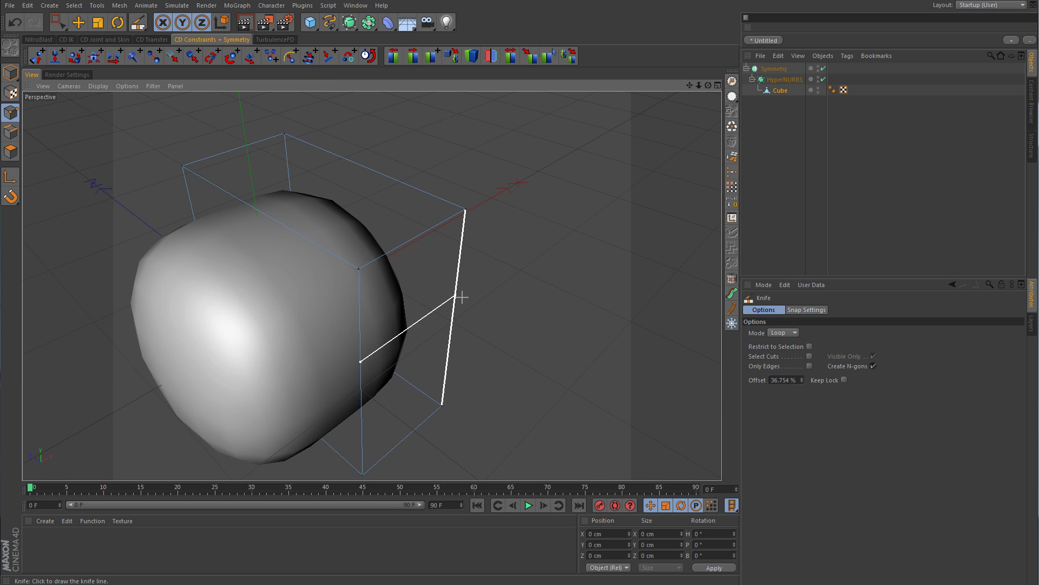
{"action": "left_click_drag", "start_coordinate": [347, 261], "coordinate": [415, 290], "text": "alt"}
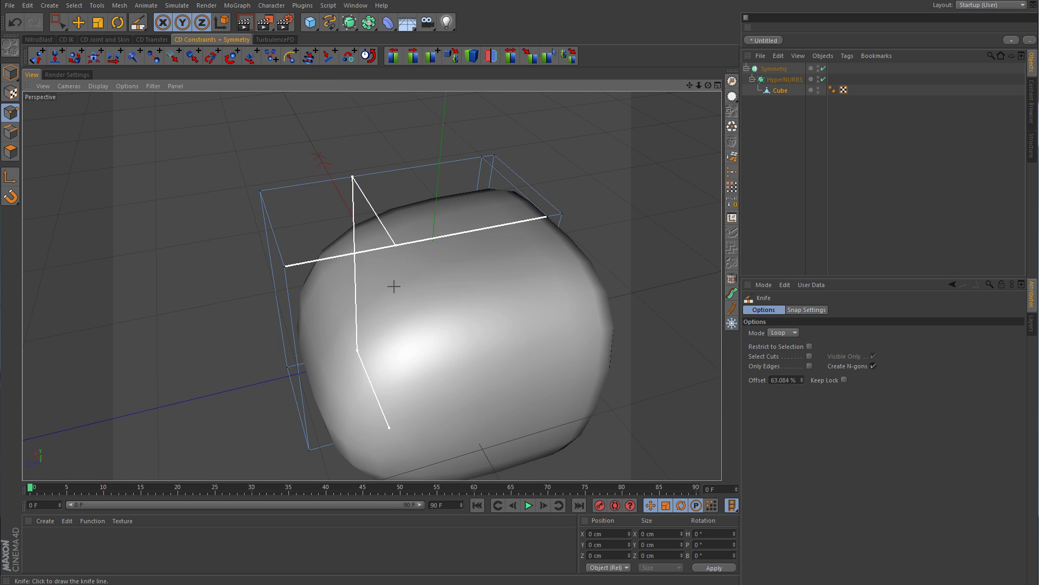
{"action": "left_click_drag", "start_coordinate": [302, 269], "coordinate": [424, 343], "text": "alt"}
{"action": "left_click", "coordinate": [343, 277]}
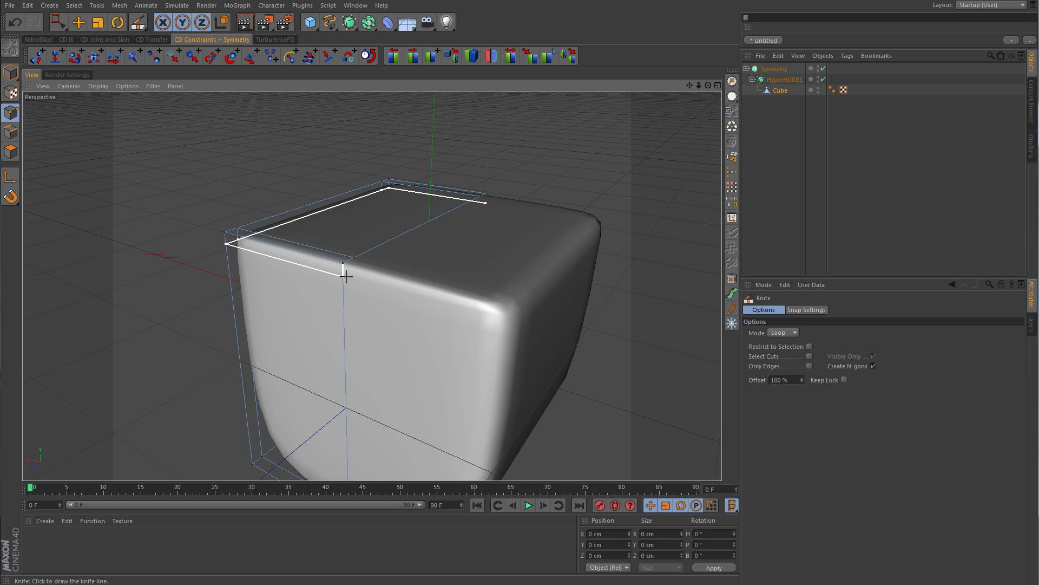
{"action": "left_click_drag", "start_coordinate": [343, 274], "coordinate": [385, 291], "text": "alt"}
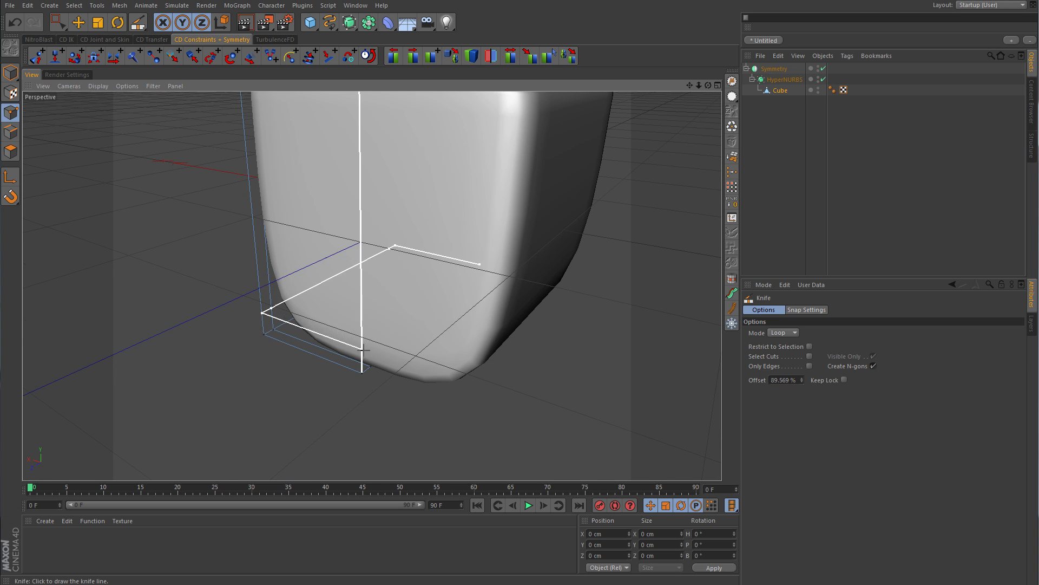
{"action": "left_click_drag", "start_coordinate": [362, 358], "coordinate": [511, 284], "text": "alt"}
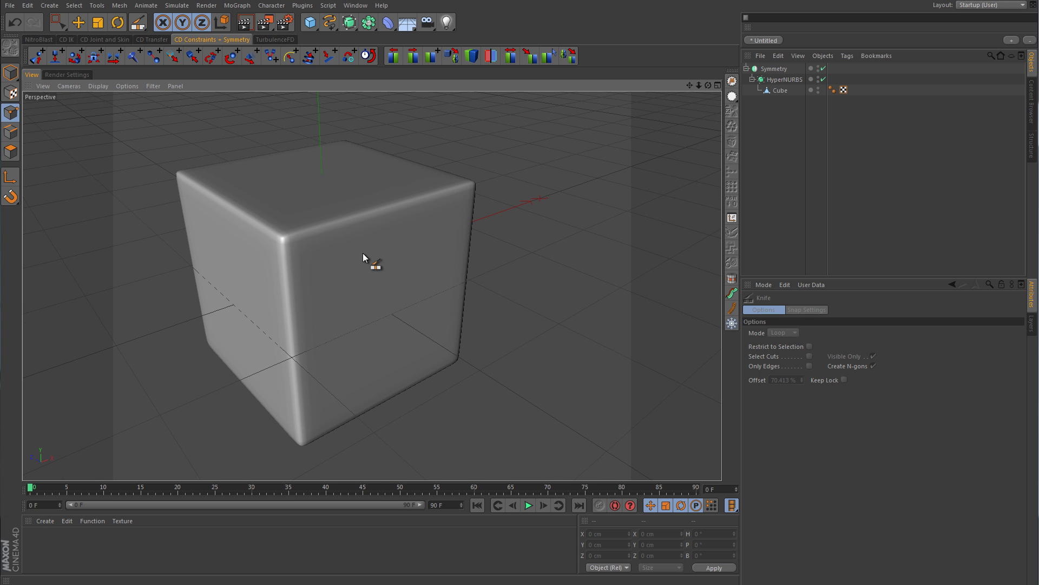
Select the cube's polygons on the negative Z face, including the narrow border strips, and delete them.
{"action": "left_click", "coordinate": [780, 90]}
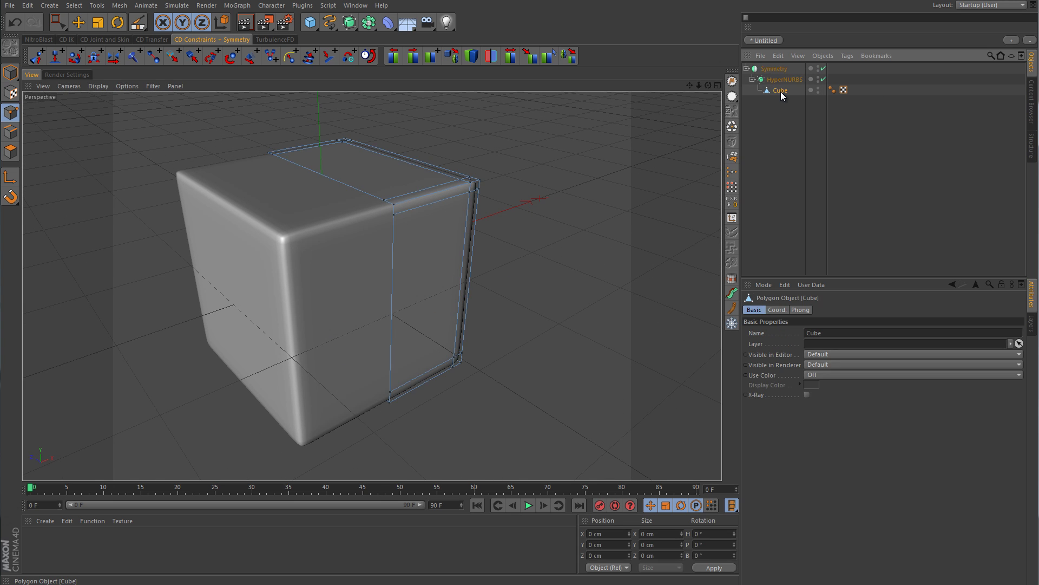
{"action": "left_click", "coordinate": [10, 152]}
{"action": "left_click_drag", "start_coordinate": [57, 22], "coordinate": [80, 43]}
{"action": "left_click", "coordinate": [80, 39]}
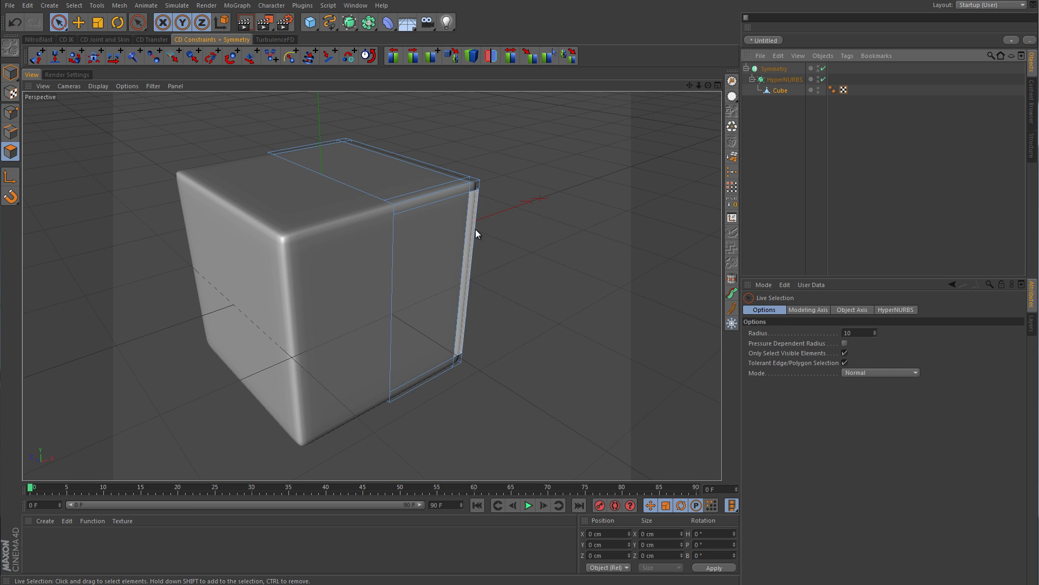
{"action": "left_click", "coordinate": [454, 208]}
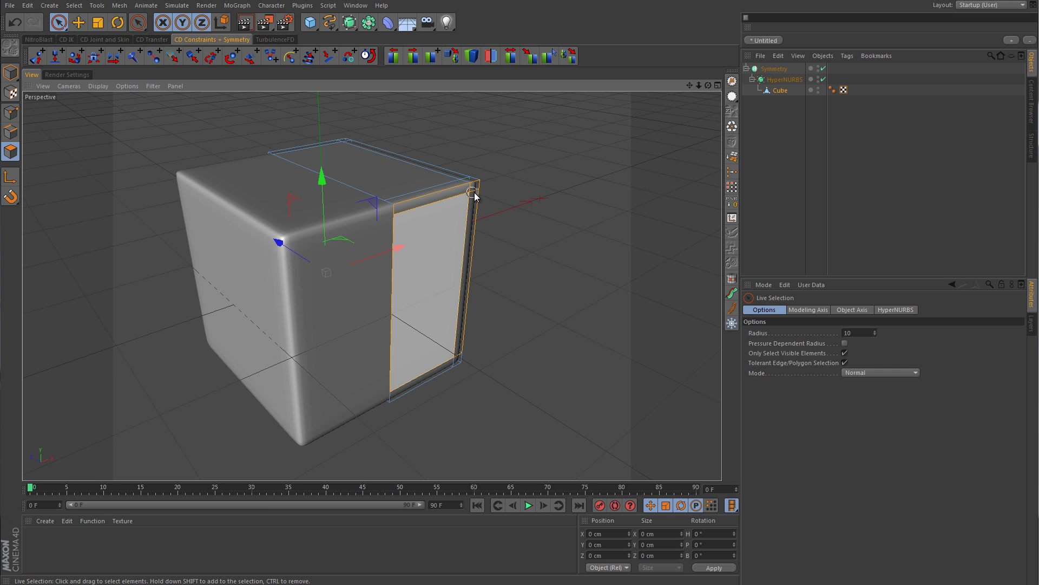
{"action": "left_click", "coordinate": [453, 359]}
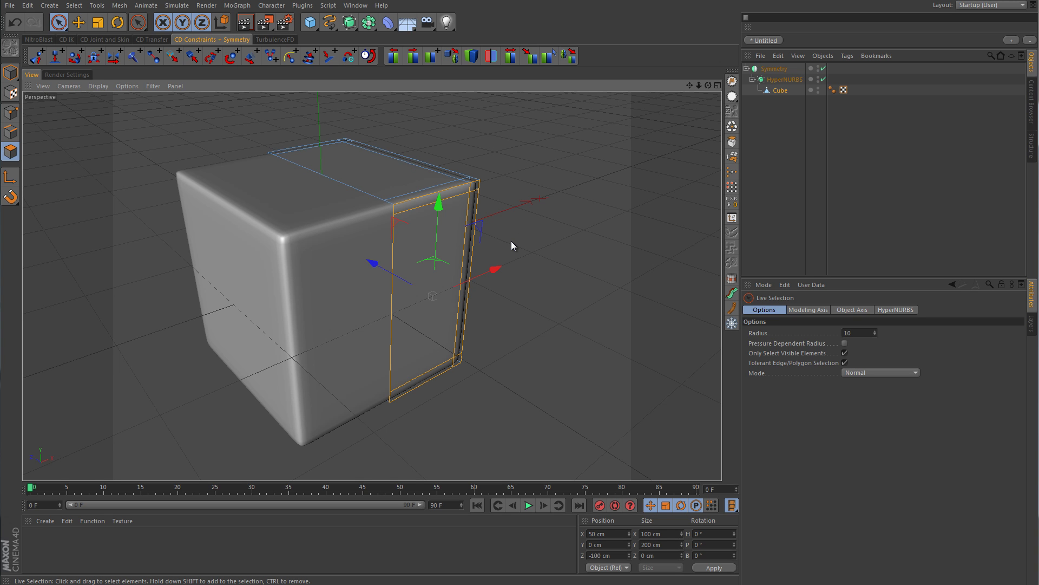
{"action": "key", "text": "Delete"}
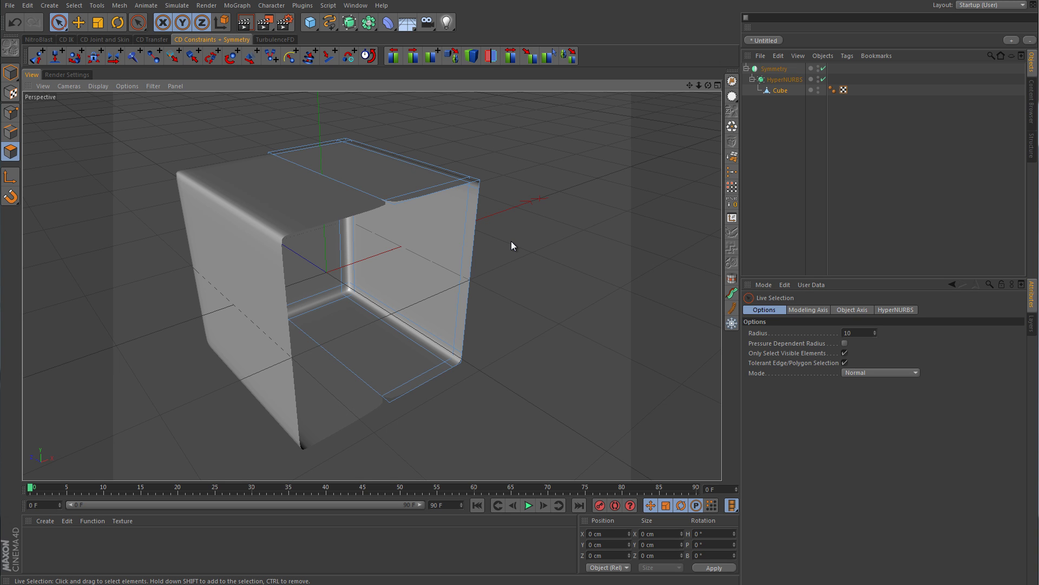
Inspect the centre seam along the open side of the mirrored cube from several angles.
{"action": "left_click", "coordinate": [865, 157]}
{"action": "mouse_move", "coordinate": [547, 203]}
{"action": "left_mouse_down", "text": "alt"}
{"action": "mouse_move", "coordinate": [531, 295]}
{"action": "mouse_move", "coordinate": [558, 227]}
{"action": "mouse_move", "coordinate": [540, 221]}
{"action": "left_mouse_up", "text": "alt"}
{"action": "left_click_drag", "start_coordinate": [510, 285], "coordinate": [528, 241], "text": "alt"}
{"action": "scroll", "coordinate": [524, 300], "scroll_direction": "up", "scroll_amount": 3}
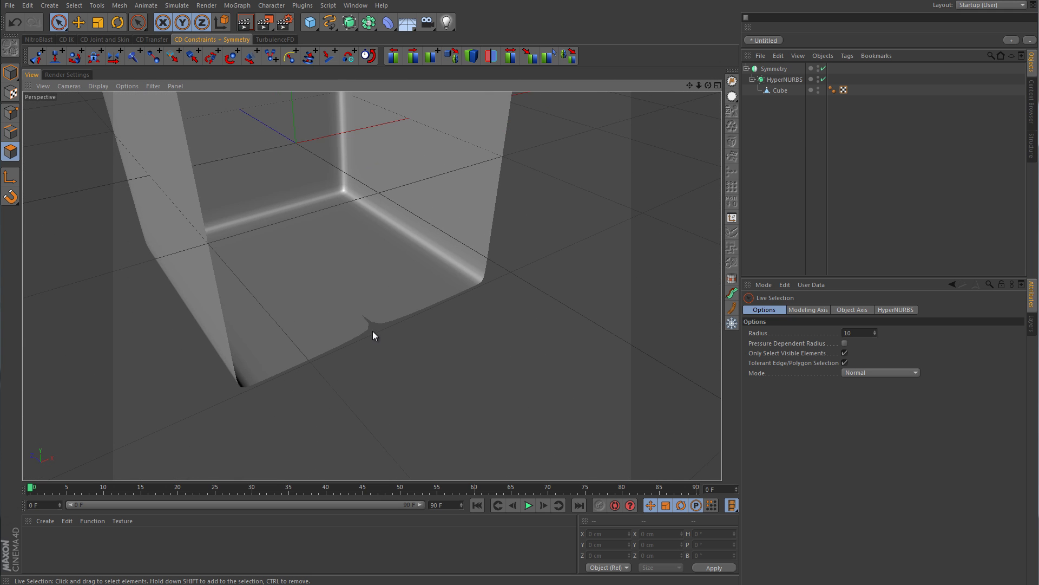
{"action": "right_click_drag", "start_coordinate": [373, 331], "coordinate": [511, 311], "text": "alt"}
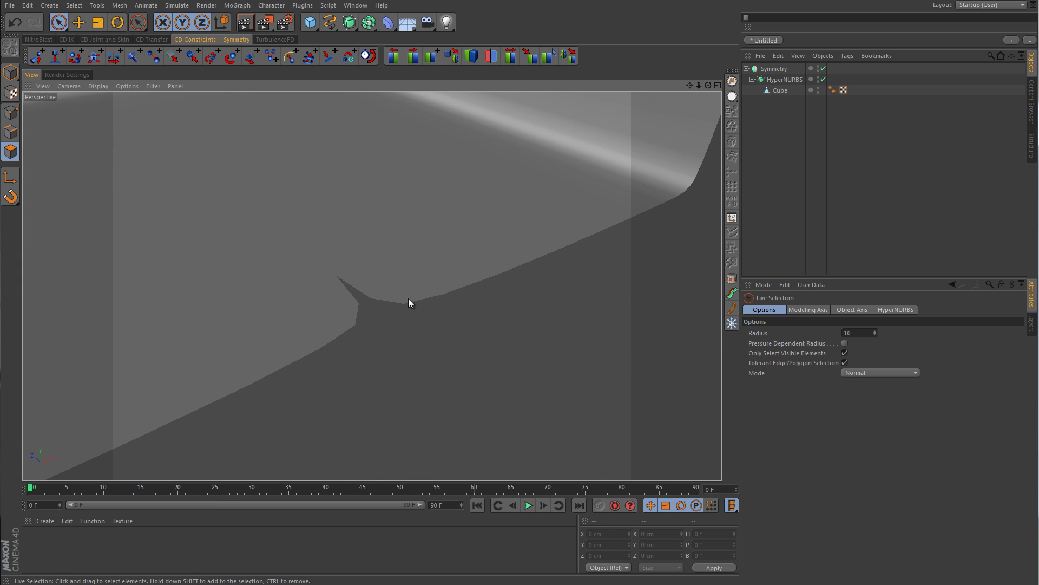
{"action": "right_click_drag", "start_coordinate": [497, 308], "coordinate": [393, 339], "text": "alt"}
{"action": "left_click_drag", "start_coordinate": [517, 242], "coordinate": [466, 293], "text": "alt"}
{"action": "scroll", "coordinate": [465, 293], "scroll_direction": "down", "scroll_amount": 5}
{"action": "left_click_drag", "start_coordinate": [451, 252], "coordinate": [427, 283], "text": "alt"}
{"action": "scroll", "coordinate": [408, 295], "scroll_direction": "up", "scroll_amount": 3}
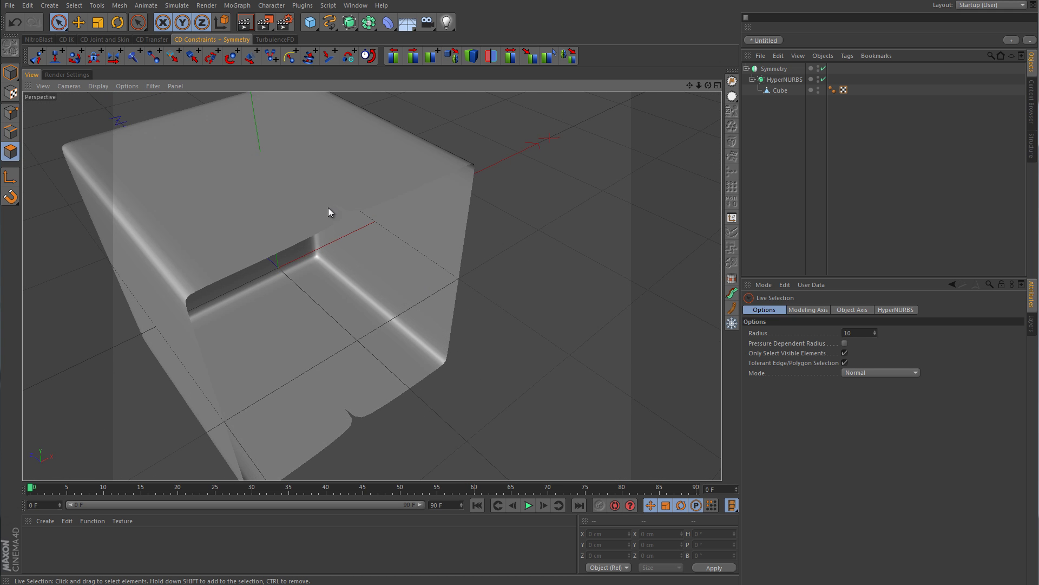
Display the mesh in Gouraud Shading (Lines) and examine the subdivision around the centre seam.
{"action": "left_click", "coordinate": [101, 86]}
{"action": "left_click", "coordinate": [105, 114]}
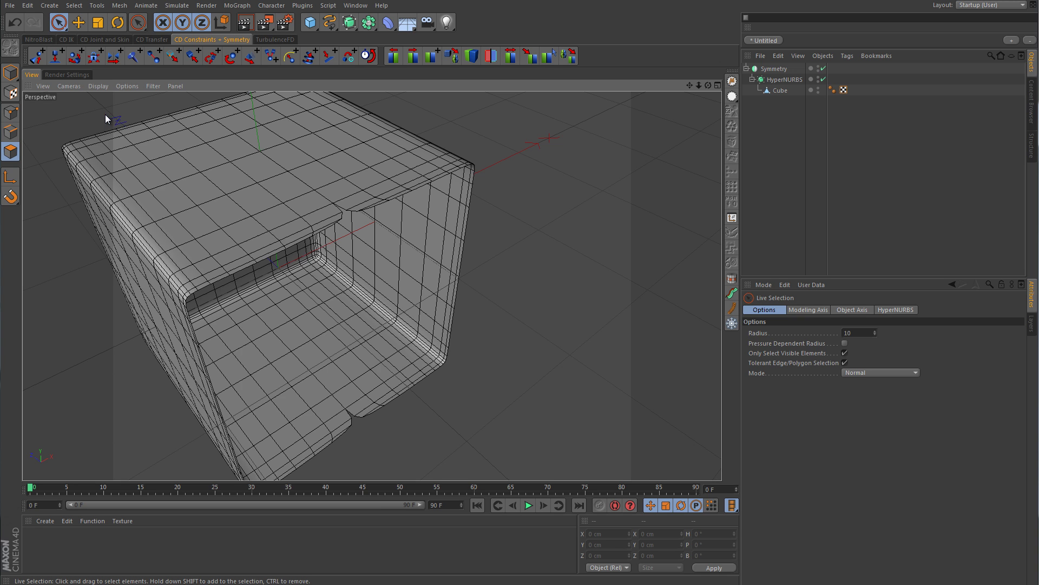
{"action": "left_click_drag", "start_coordinate": [385, 272], "coordinate": [320, 308], "text": "alt"}
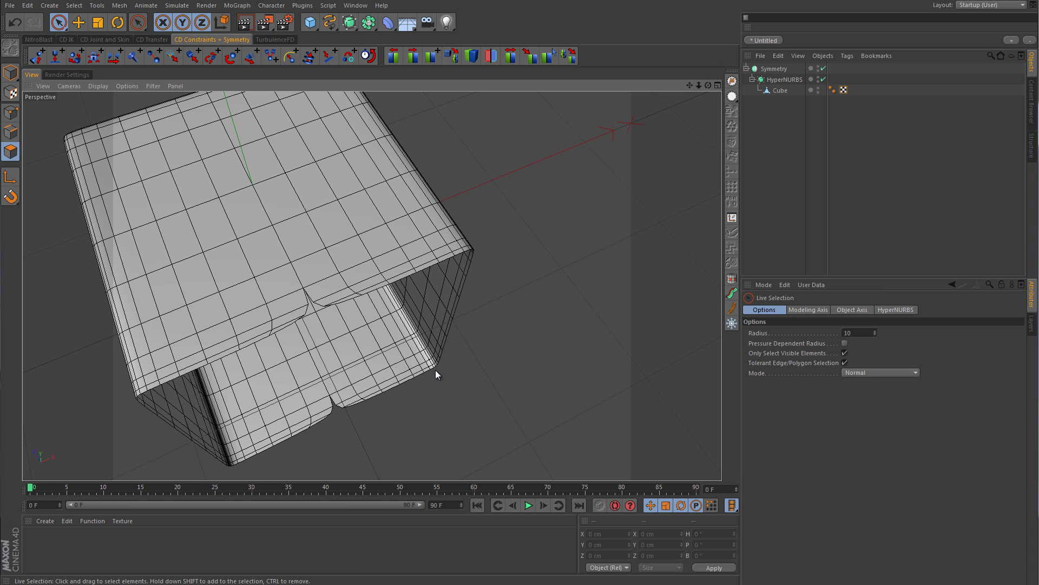
{"action": "left_click_drag", "start_coordinate": [435, 370], "coordinate": [481, 320], "text": "alt"}
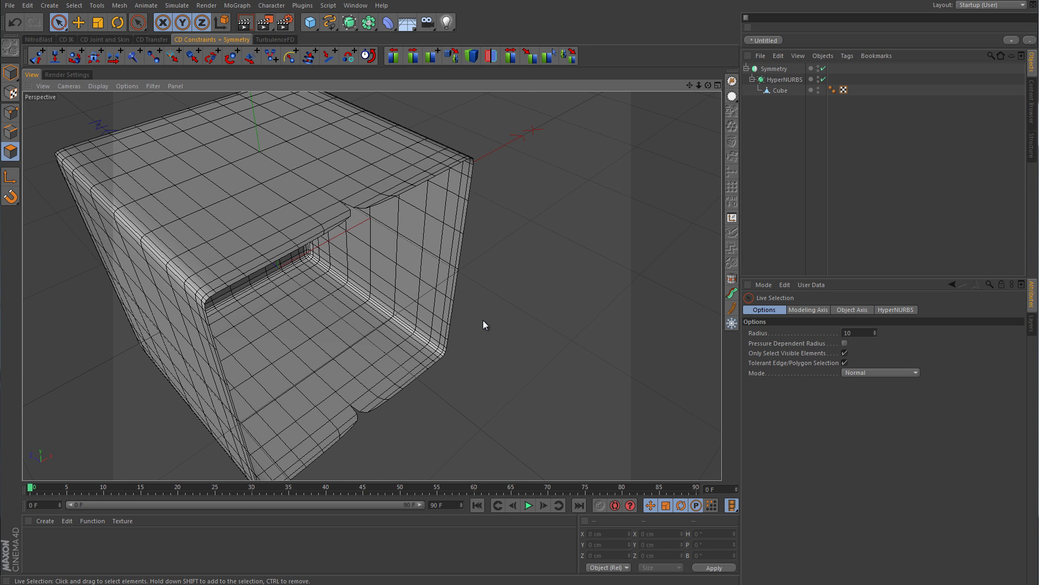
Select the Cube polygon object and return the viewport to Gouraud Shading.
{"action": "left_click", "coordinate": [784, 87]}
{"action": "left_click", "coordinate": [107, 86]}
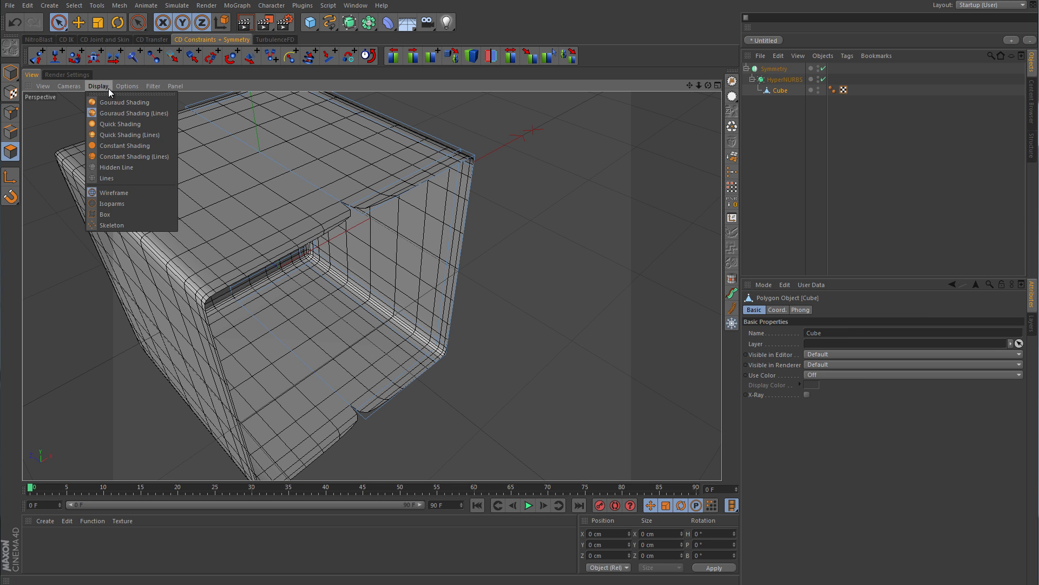
{"action": "left_click", "coordinate": [111, 103]}
Try moving the centre-seam point just below the closed back face's upper edge to about X 4.55 cm, and undo it.
{"action": "left_click", "coordinate": [11, 112]}
{"action": "scroll", "coordinate": [304, 268], "scroll_direction": "down", "scroll_amount": 3}
{"action": "left_click_drag", "start_coordinate": [293, 259], "coordinate": [503, 278], "text": "alt"}
{"action": "left_click", "coordinate": [378, 293]}
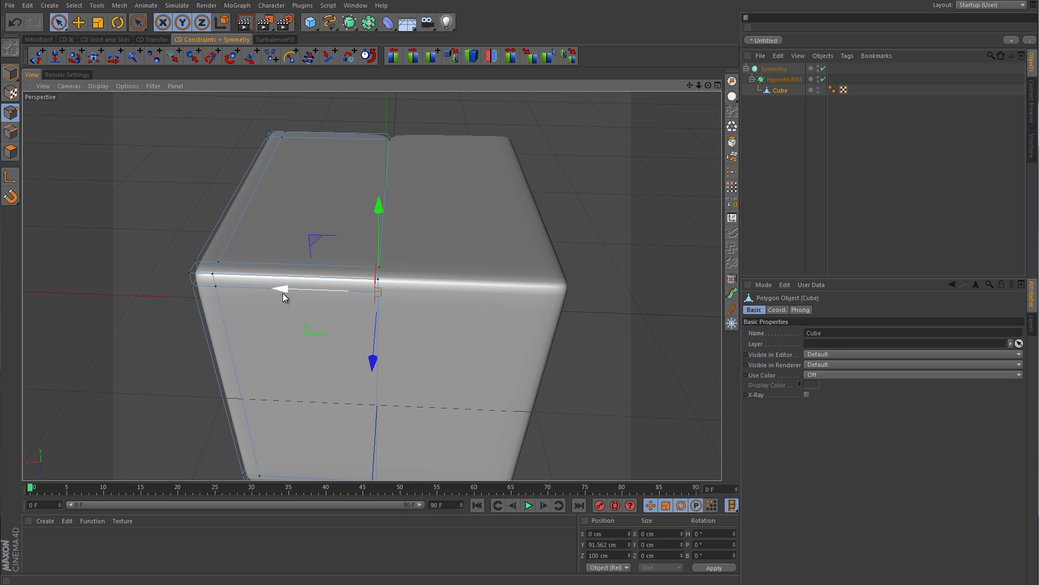
{"action": "mouse_move", "coordinate": [279, 287]}
{"action": "left_mouse_down"}
{"action": "mouse_move", "coordinate": [248, 290]}
{"action": "mouse_move", "coordinate": [275, 294]}
{"action": "left_mouse_up"}
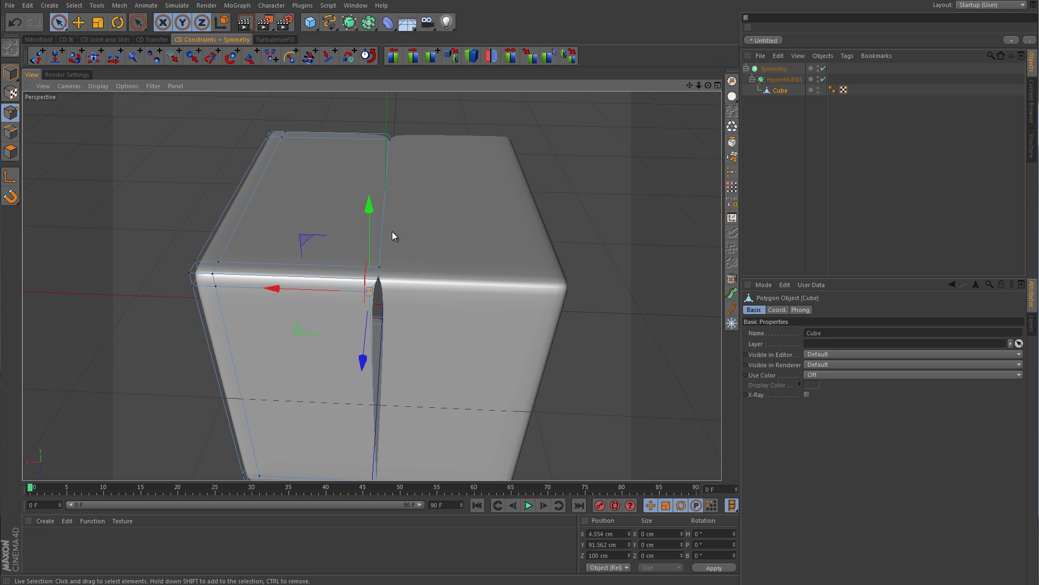
{"action": "key", "text": "ctrl+z"}
Check the coordinates of the Symmetry object and the Cube nested inside it.
{"action": "left_click_drag", "start_coordinate": [507, 222], "coordinate": [712, 115], "text": "alt"}
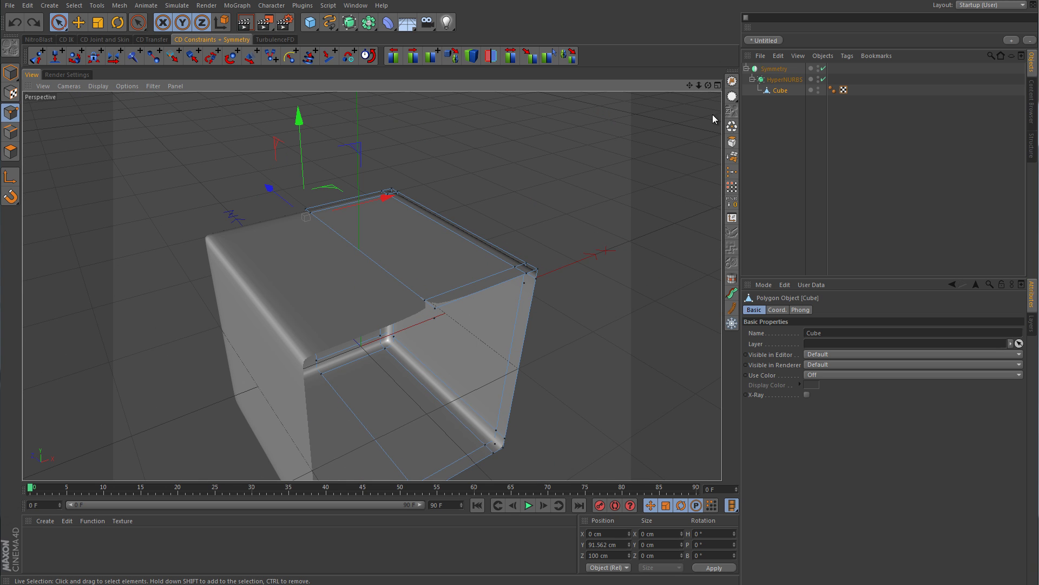
{"action": "left_click", "coordinate": [779, 68]}
{"action": "left_click", "coordinate": [777, 309]}
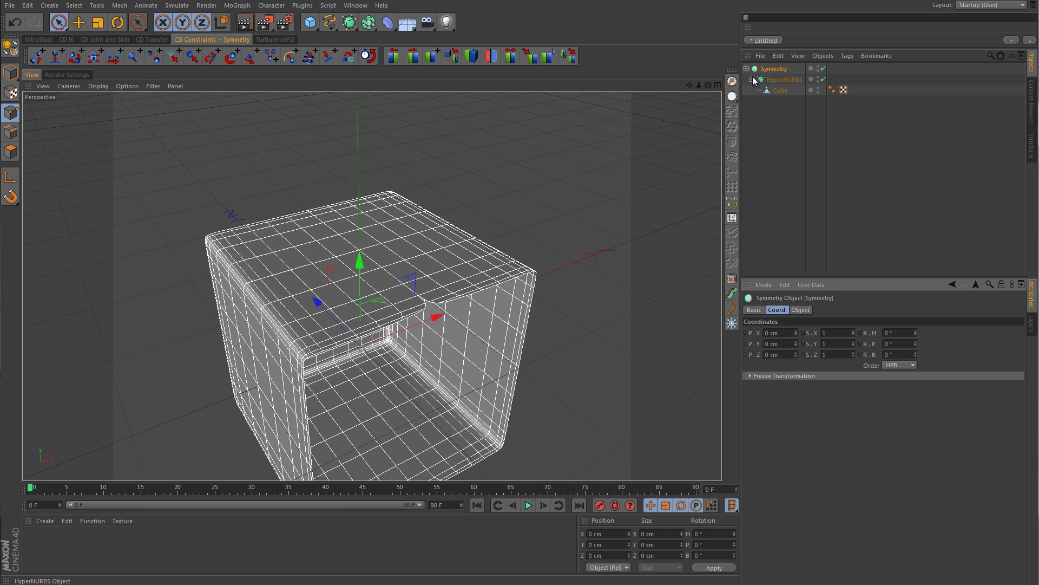
{"action": "left_click", "coordinate": [782, 91]}
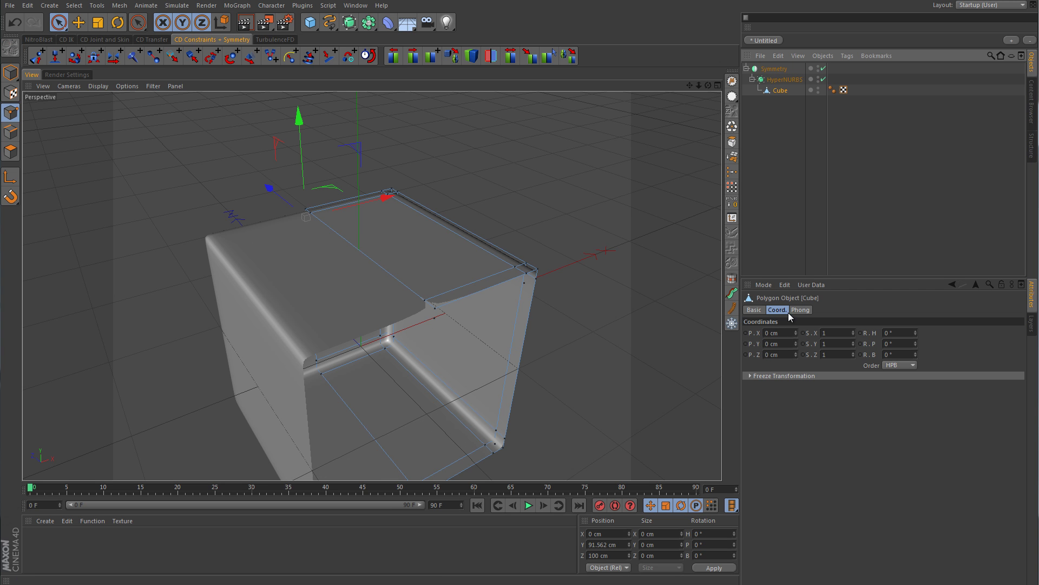
Check the coordinates of the centre-seam point at the upper edge of the cube's open front.
{"action": "left_click_drag", "start_coordinate": [559, 317], "coordinate": [608, 328], "text": "alt"}
{"action": "right_click_drag", "start_coordinate": [589, 324], "coordinate": [604, 329], "text": "alt"}
{"action": "left_click", "coordinate": [561, 351]}
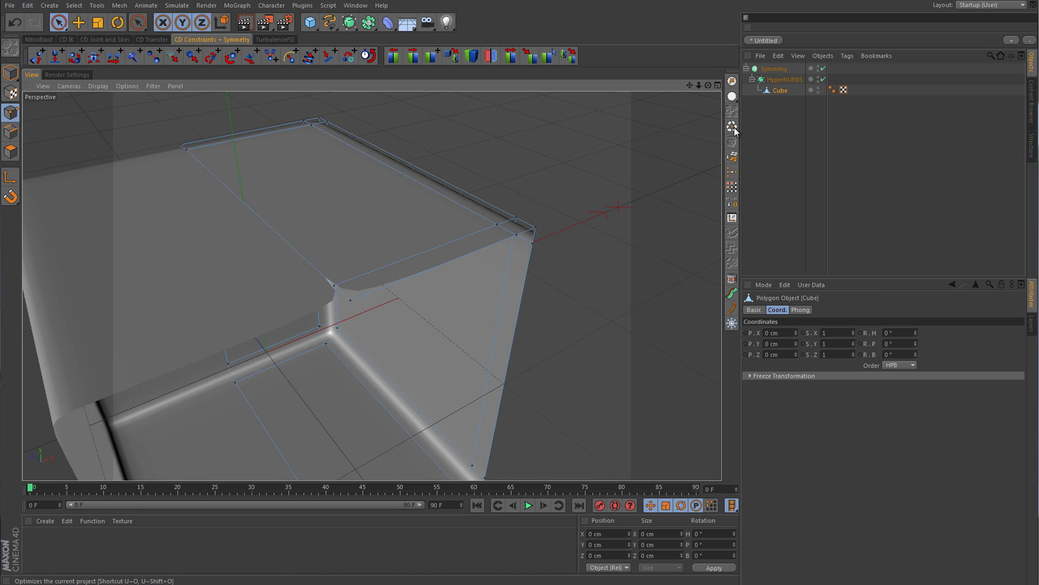
{"action": "mouse_move", "coordinate": [580, 262]}
{"action": "left_mouse_down", "text": "alt"}
{"action": "mouse_move", "coordinate": [594, 262]}
{"action": "mouse_move", "coordinate": [578, 275]}
{"action": "left_mouse_up", "text": "alt"}
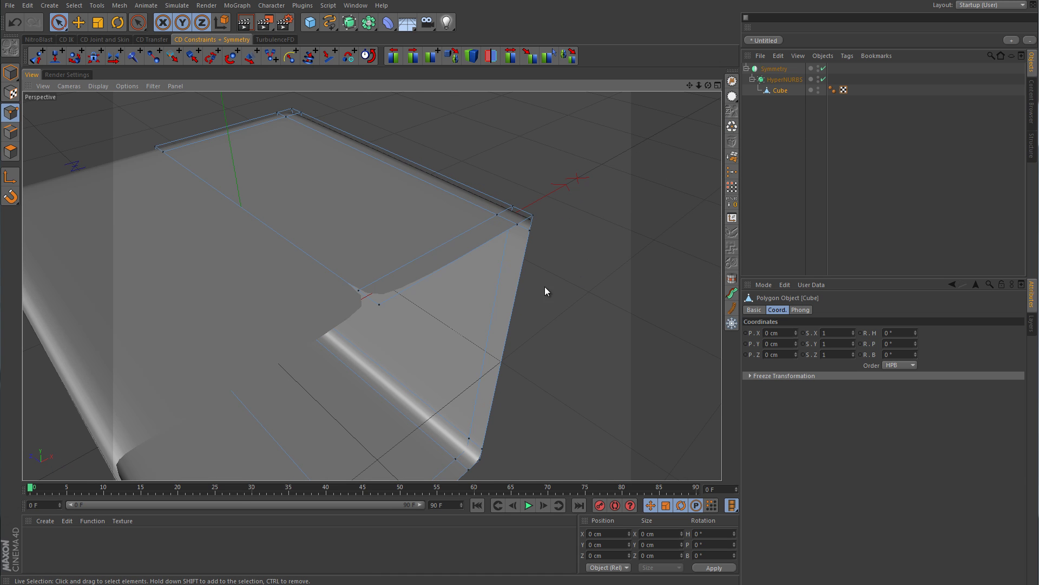
{"action": "left_click", "coordinate": [382, 313]}
{"action": "mouse_move", "coordinate": [442, 268]}
{"action": "left_mouse_down"}
{"action": "mouse_move", "coordinate": [478, 261]}
{"action": "mouse_move", "coordinate": [430, 277]}
{"action": "mouse_move", "coordinate": [462, 278]}
{"action": "mouse_move", "coordinate": [439, 282]}
{"action": "left_mouse_up"}
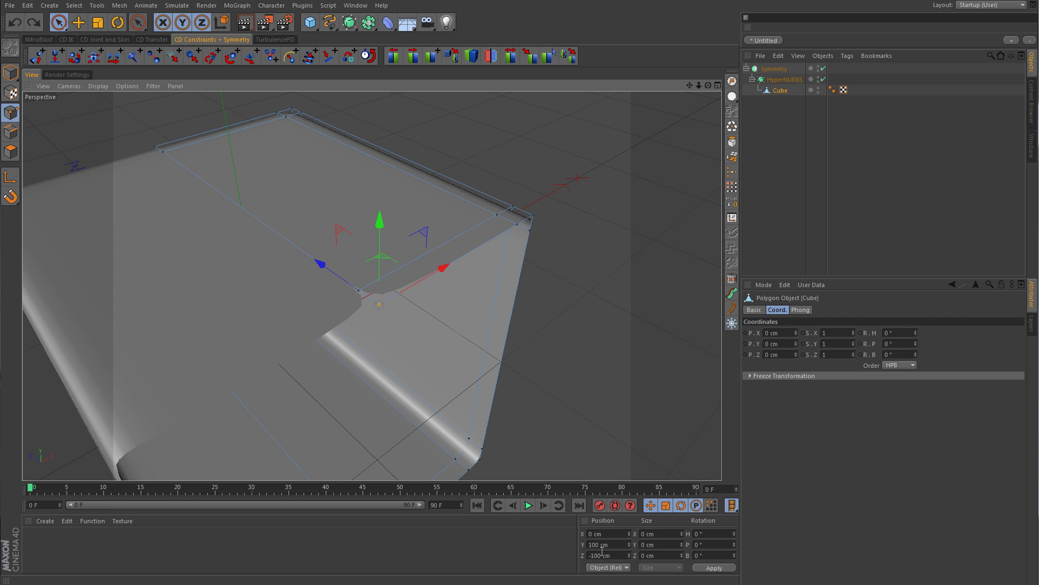
{"action": "mouse_move", "coordinate": [489, 340]}
{"action": "left_mouse_down", "text": "alt"}
{"action": "mouse_move", "coordinate": [408, 265]}
{"action": "mouse_move", "coordinate": [411, 293]}
{"action": "mouse_move", "coordinate": [448, 325]}
{"action": "mouse_move", "coordinate": [484, 332]}
{"action": "mouse_move", "coordinate": [439, 381]}
{"action": "mouse_move", "coordinate": [528, 393]}
{"action": "mouse_move", "coordinate": [487, 398]}
{"action": "mouse_move", "coordinate": [505, 383]}
{"action": "mouse_move", "coordinate": [488, 302]}
{"action": "mouse_move", "coordinate": [503, 344]}
{"action": "mouse_move", "coordinate": [492, 343]}
{"action": "left_mouse_up", "text": "alt"}
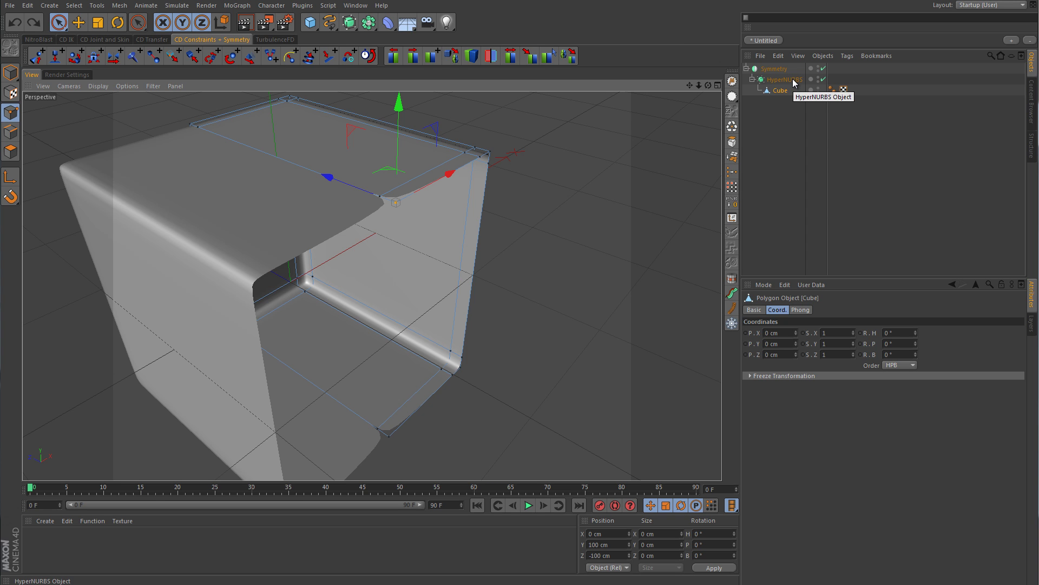
Rearrange the hierarchy so HyperNURBS is the parent of Symmetry, with the Cube nested inside Symmetry.
{"action": "mouse_move", "coordinate": [781, 89]}
{"action": "left_mouse_down"}
{"action": "mouse_move", "coordinate": [777, 67]}
{"action": "mouse_move", "coordinate": [782, 80]}
{"action": "left_mouse_up"}
{"action": "left_click", "coordinate": [856, 147]}
{"action": "left_click_drag", "start_coordinate": [596, 214], "coordinate": [576, 218], "text": "alt"}
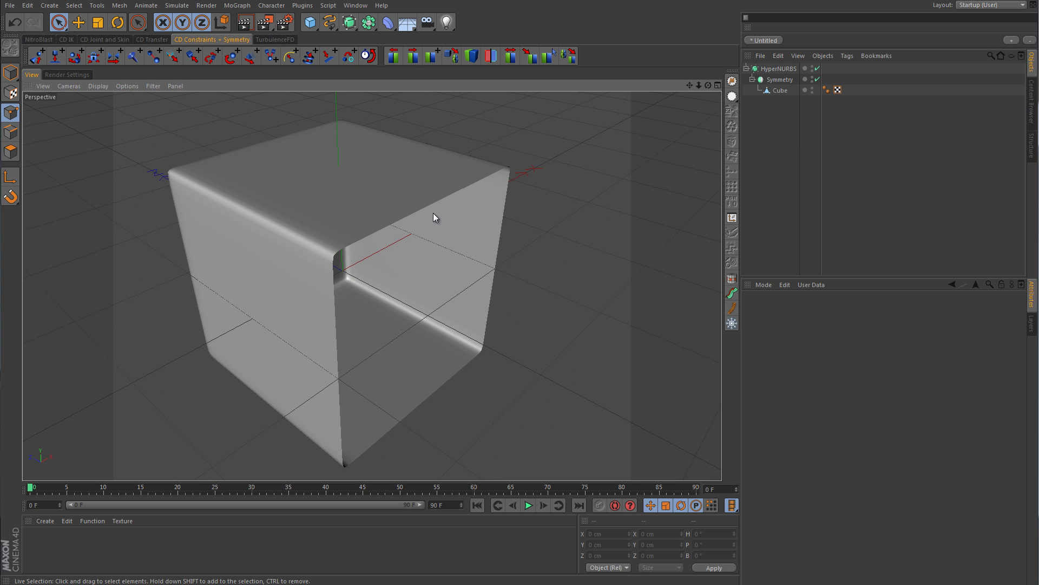
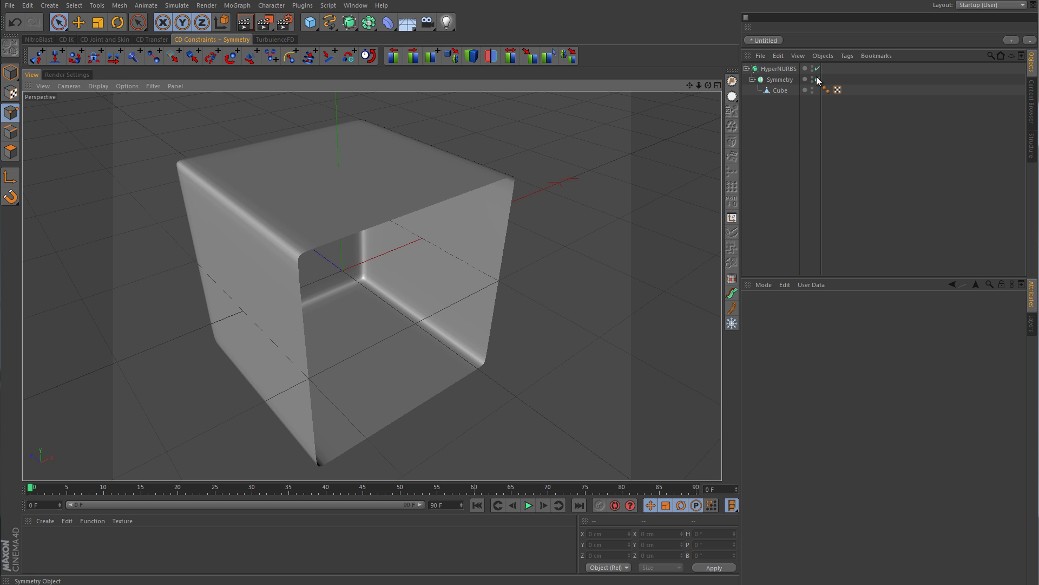
With Symmetry and HyperNURBS disabled, close the half cube's open front by creating a polygon through its border points.
{"action": "left_click", "coordinate": [782, 90]}
{"action": "left_click_drag", "start_coordinate": [817, 80], "coordinate": [824, 63]}
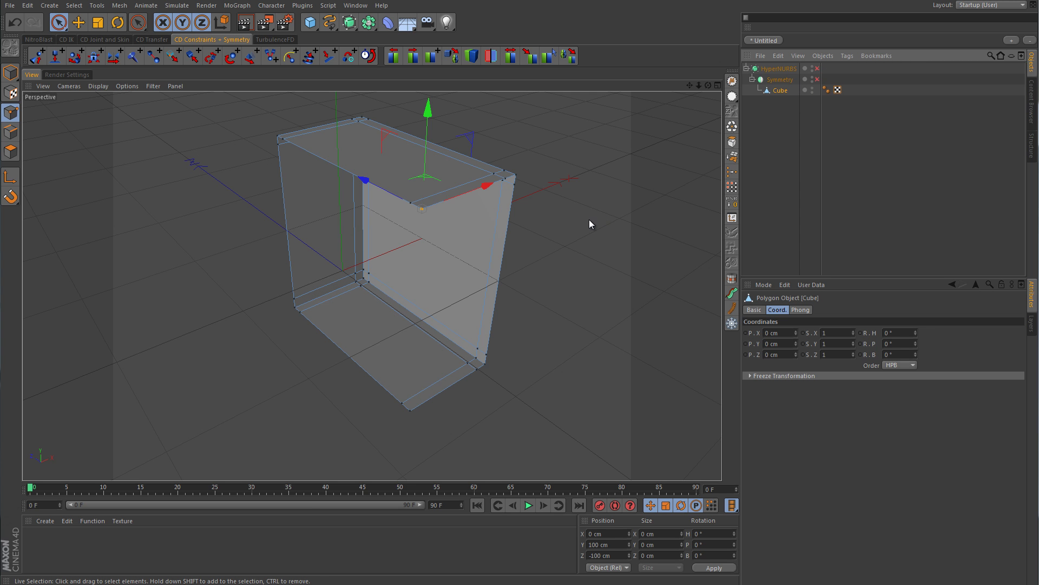
{"action": "left_click_drag", "start_coordinate": [575, 253], "coordinate": [493, 223], "text": "alt"}
{"action": "key", "text": "m"}
{"action": "key", "text": "b"}
{"action": "right_click", "coordinate": [492, 223]}
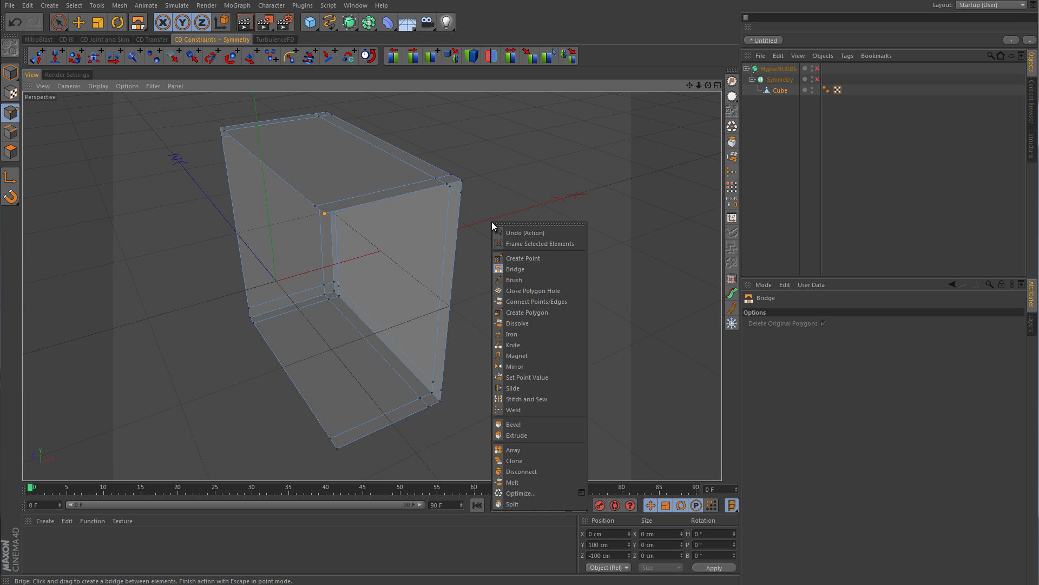
{"action": "left_click", "coordinate": [531, 313]}
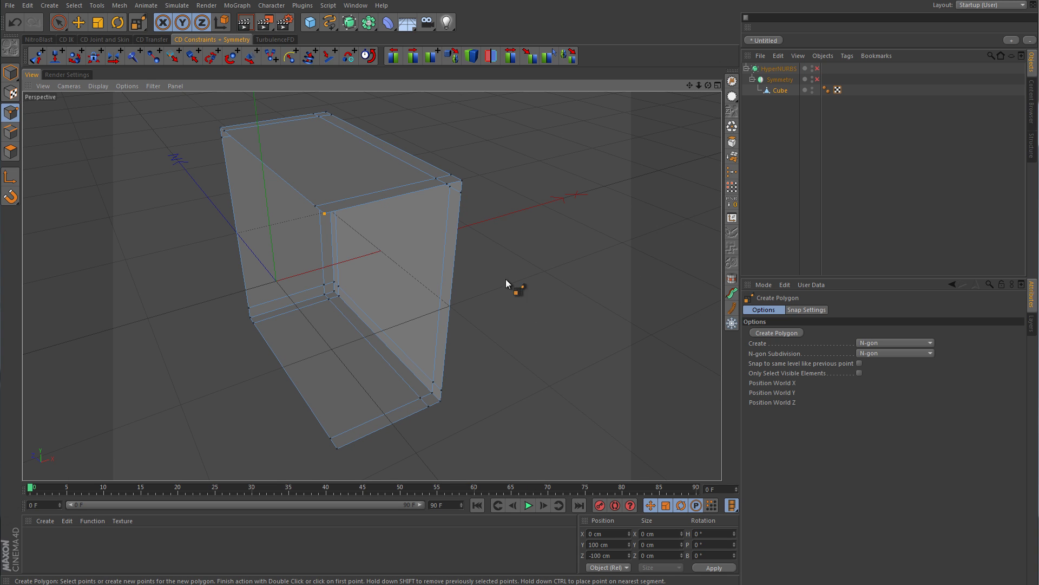
{"action": "left_click", "coordinate": [463, 182]}
{"action": "left_click", "coordinate": [441, 401]}
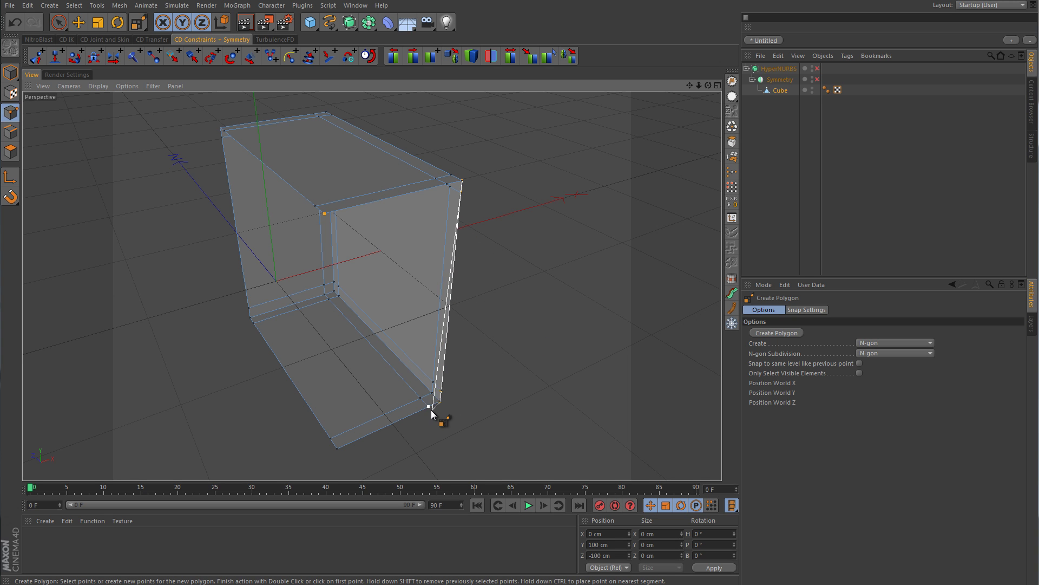
{"action": "left_click", "coordinate": [338, 447]}
{"action": "left_click", "coordinate": [324, 214]}
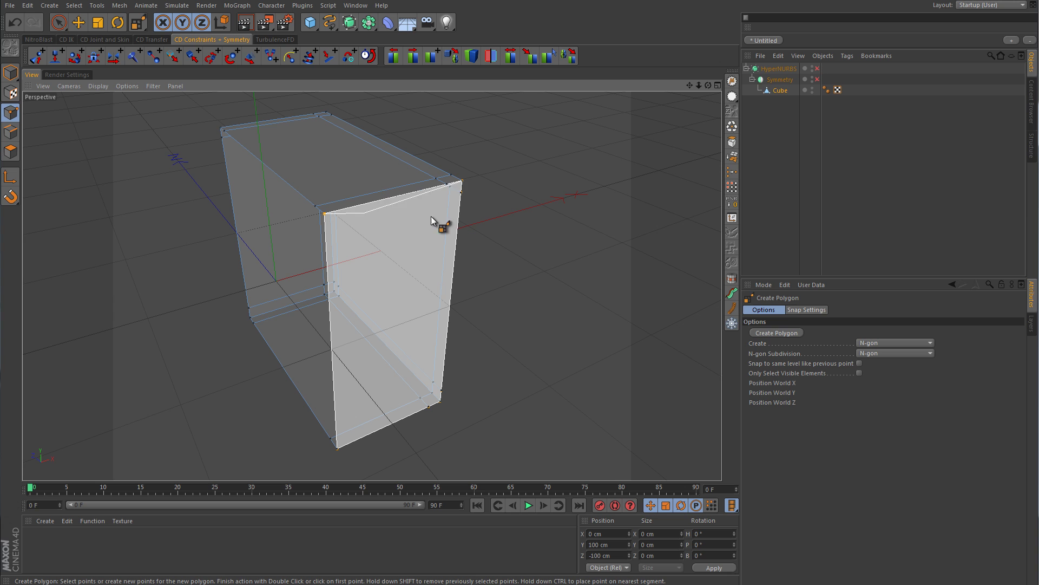
{"action": "left_click", "coordinate": [447, 185]}
Knife the new front face with two horizontal cuts and one vertical cut that continue the existing border edges.
{"action": "right_click", "coordinate": [532, 228]}
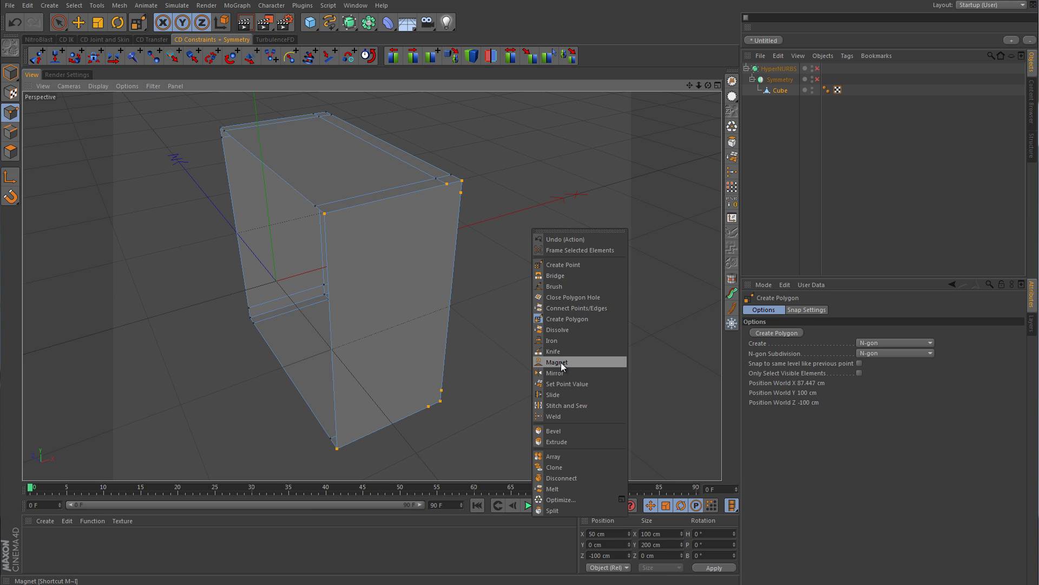
{"action": "left_click", "coordinate": [554, 351]}
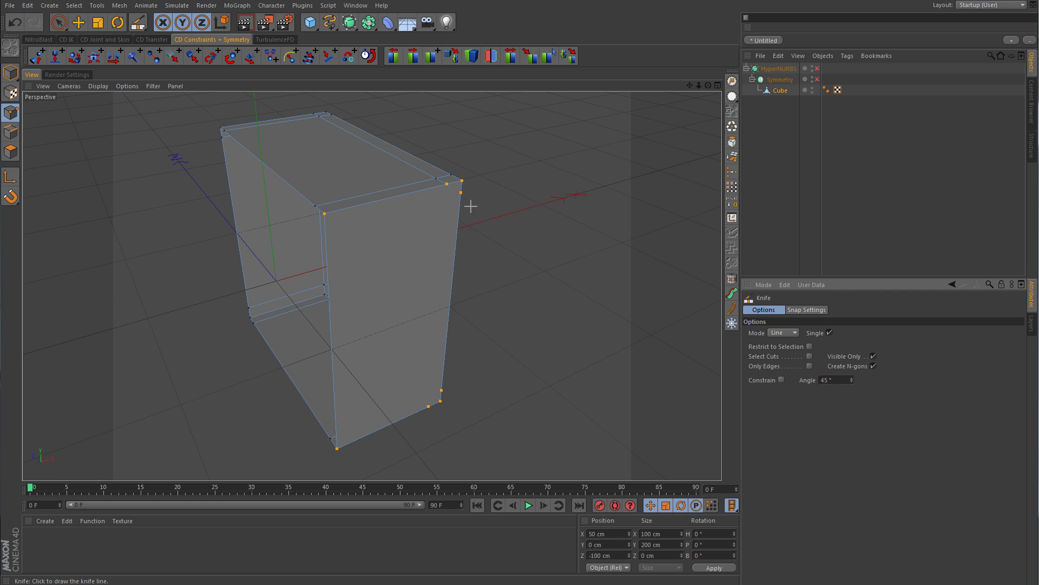
{"action": "left_click_drag", "start_coordinate": [461, 193], "coordinate": [326, 225]}
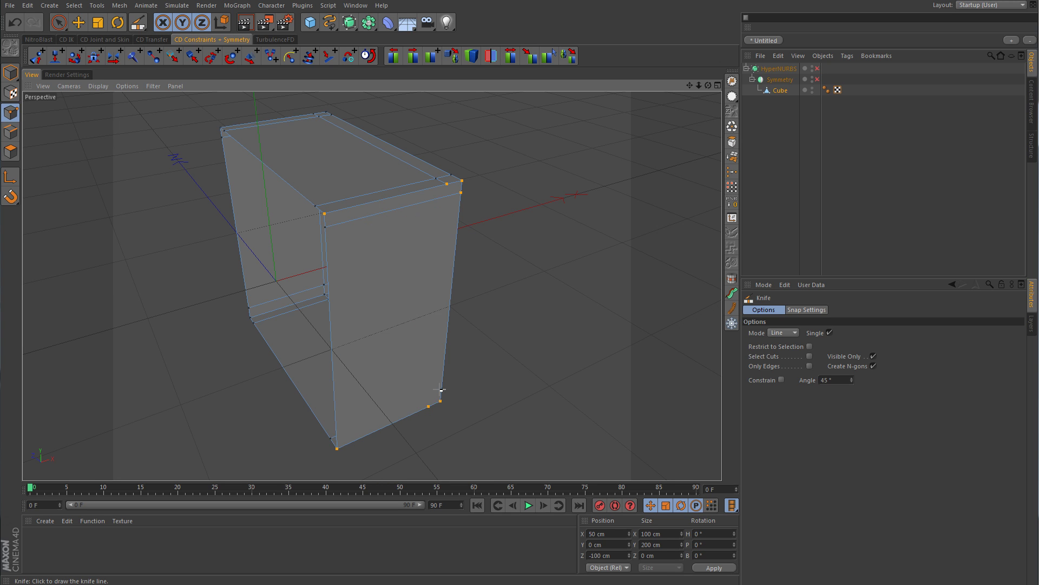
{"action": "left_click_drag", "start_coordinate": [441, 390], "coordinate": [337, 433]}
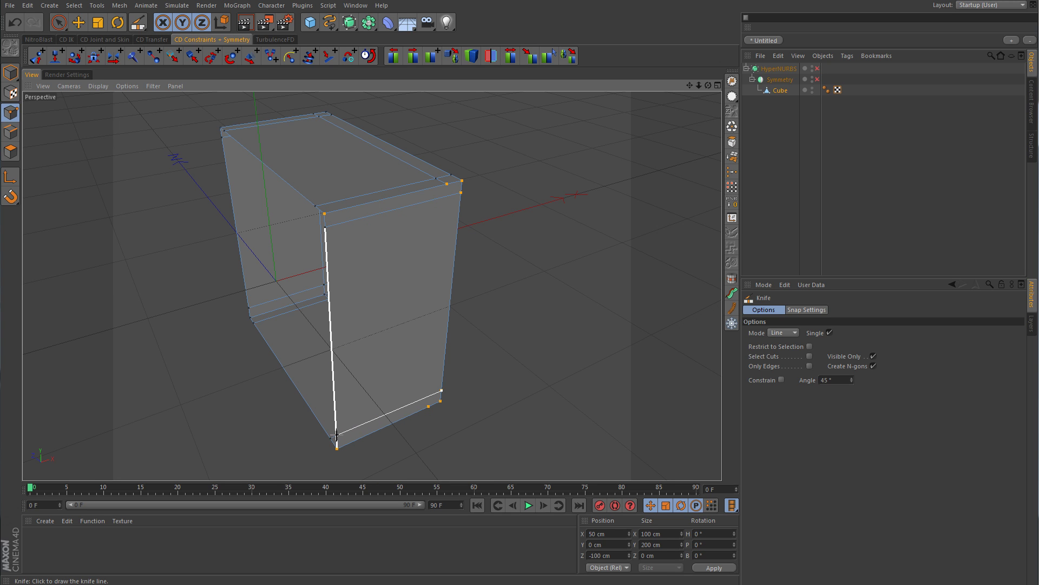
{"action": "left_click_drag", "start_coordinate": [428, 406], "coordinate": [446, 196]}
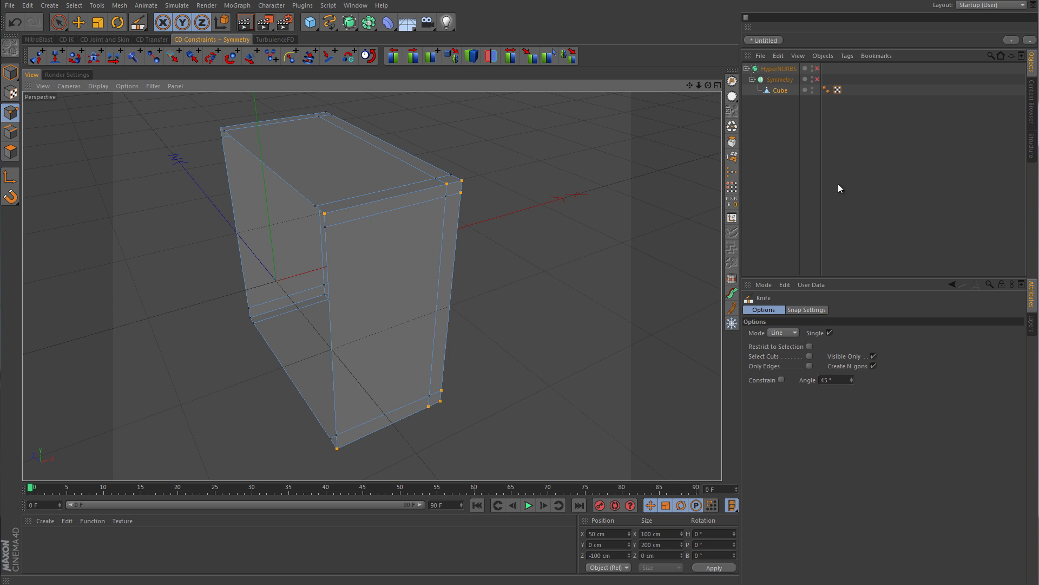
Re-enable Symmetry and HyperNURBS and switch the Cube to polygon mode.
{"action": "left_click", "coordinate": [817, 79]}
{"action": "left_click", "coordinate": [818, 69]}
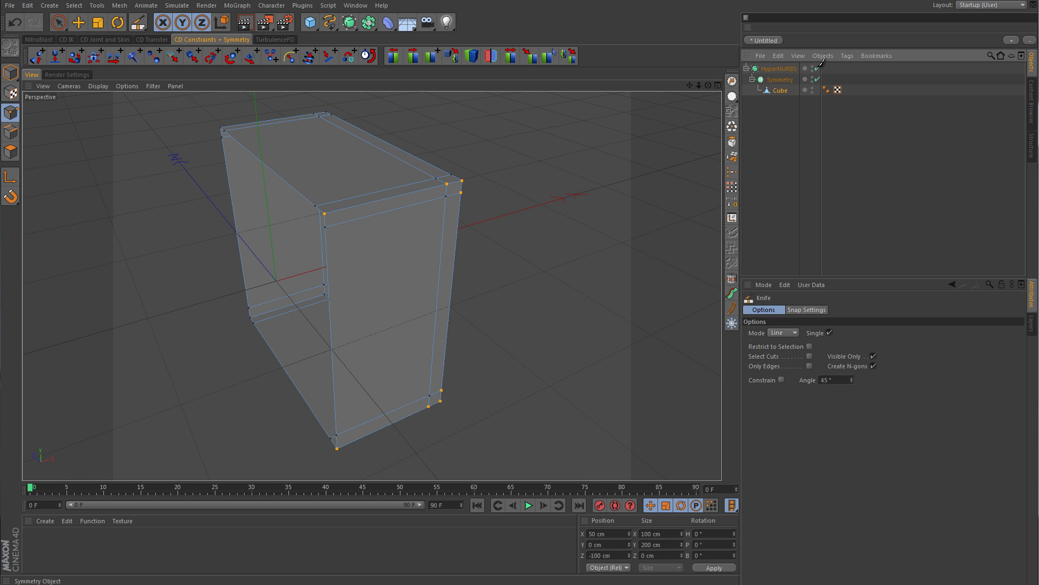
{"action": "left_click", "coordinate": [780, 90]}
{"action": "left_click", "coordinate": [10, 151]}
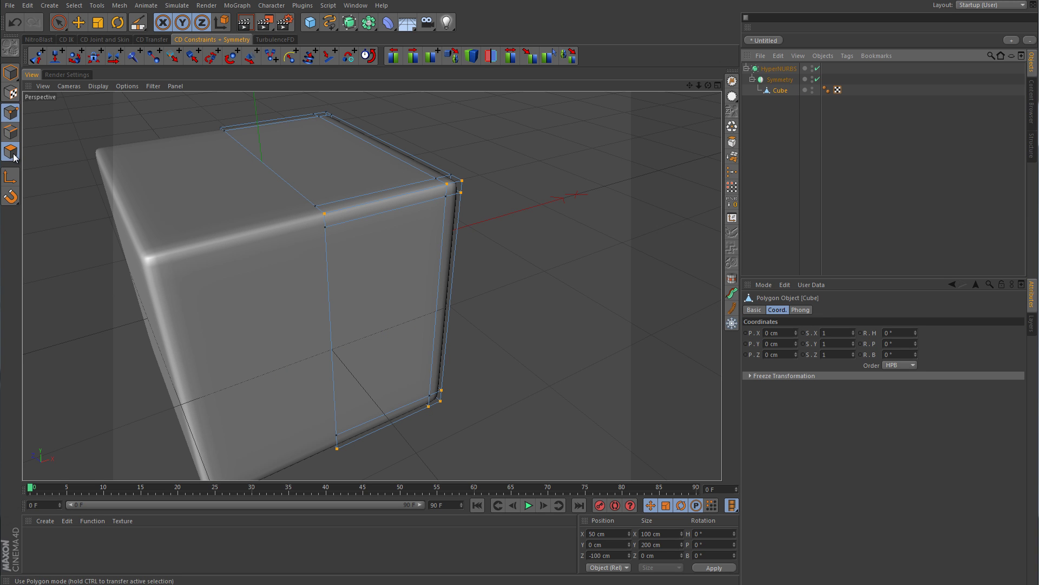
Select the large front polygon and extrude it inward along Z to about -48.8 cm.
{"action": "left_click_drag", "start_coordinate": [59, 23], "coordinate": [81, 38]}
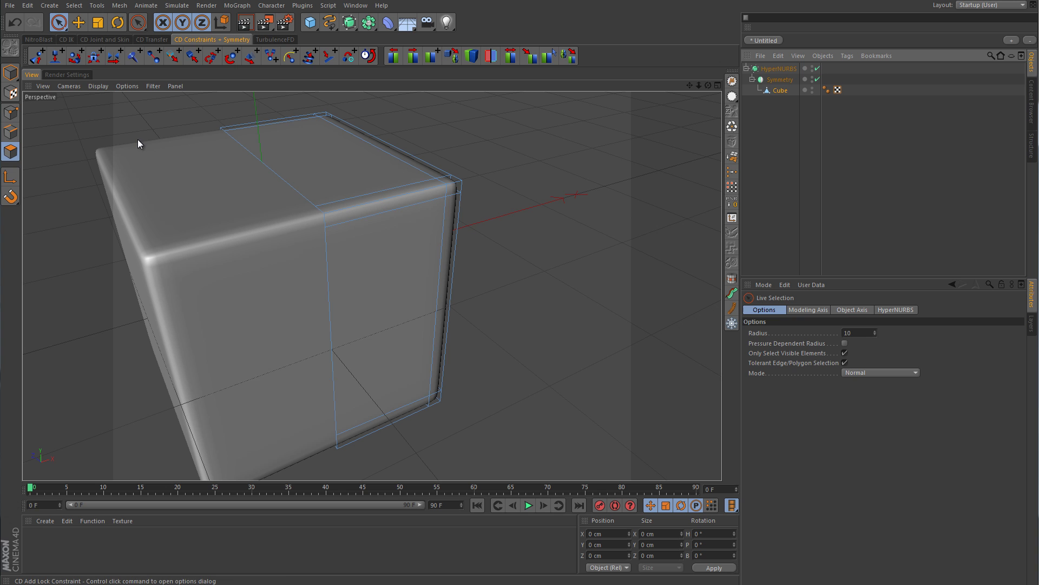
{"action": "left_click", "coordinate": [385, 302]}
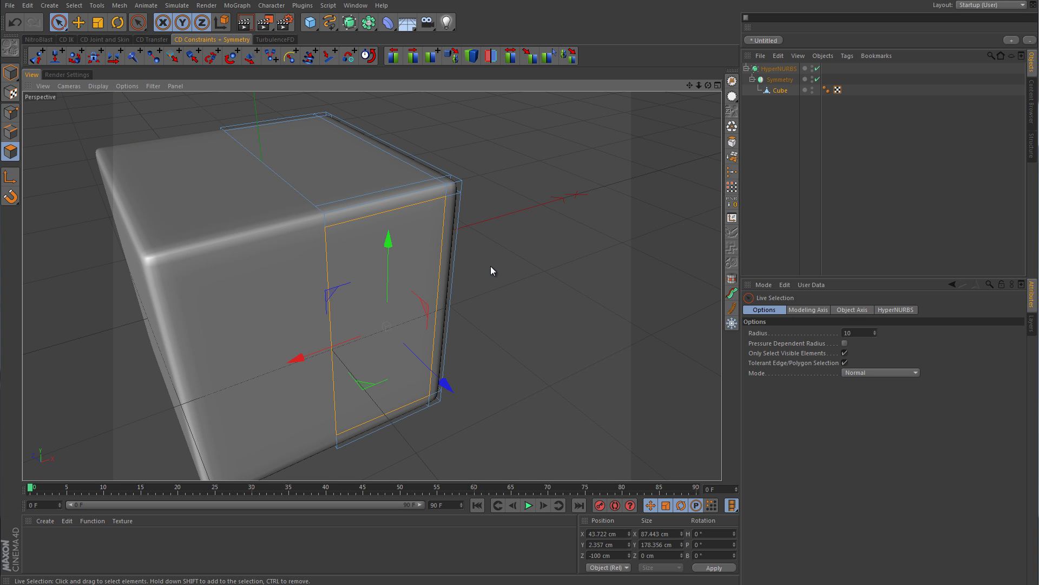
{"action": "scroll", "coordinate": [490, 265], "scroll_direction": "down", "scroll_amount": 3}
{"action": "left_click_drag", "start_coordinate": [498, 262], "coordinate": [487, 265], "text": "alt"}
{"action": "scroll", "coordinate": [491, 262], "scroll_direction": "up", "scroll_amount": 3}
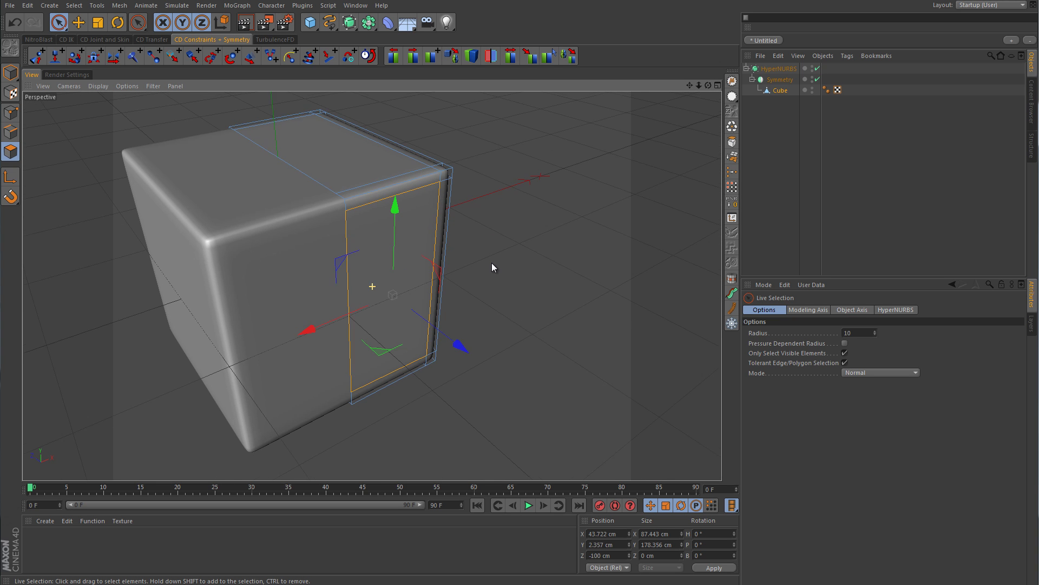
{"action": "left_click_drag", "start_coordinate": [462, 338], "coordinate": [409, 332]}
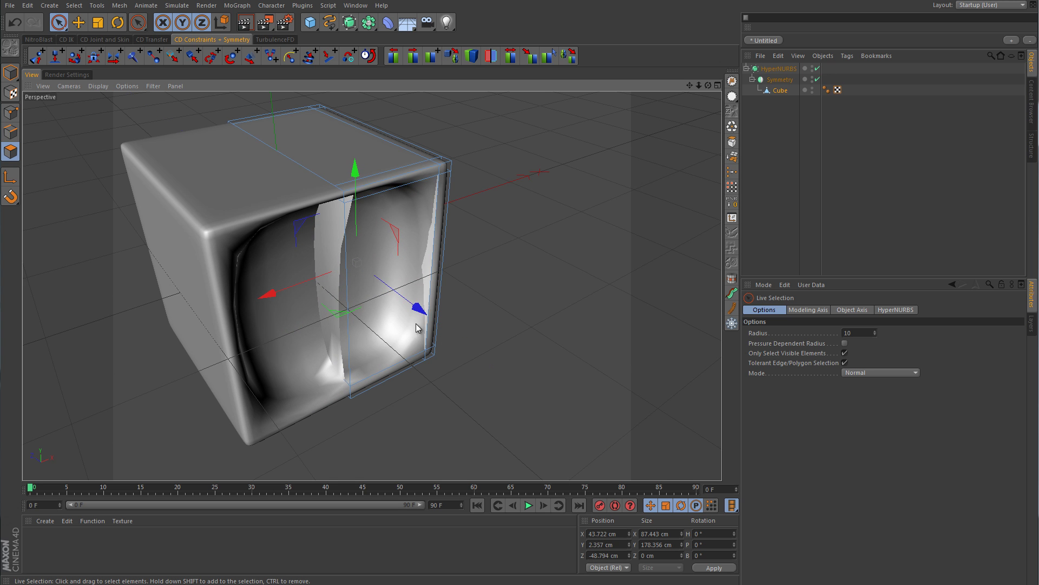
{"action": "left_click_drag", "start_coordinate": [490, 309], "coordinate": [505, 274], "text": "alt"}
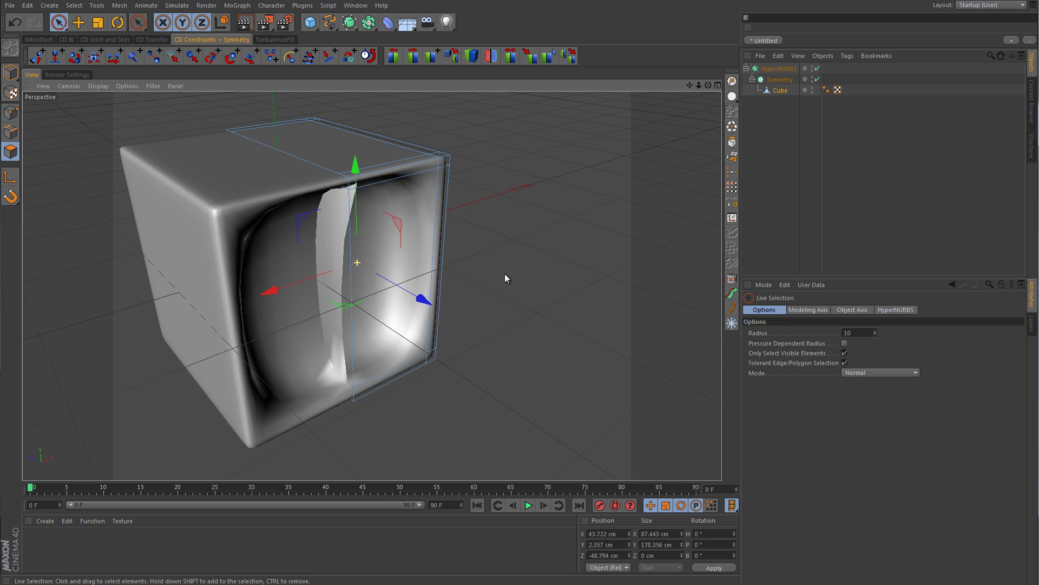
Disable HyperNURBS and Symmetry and inspect the inner side wall that the extrusion left on the symmetry plane.
{"action": "left_click", "coordinate": [818, 68]}
{"action": "left_click", "coordinate": [818, 79]}
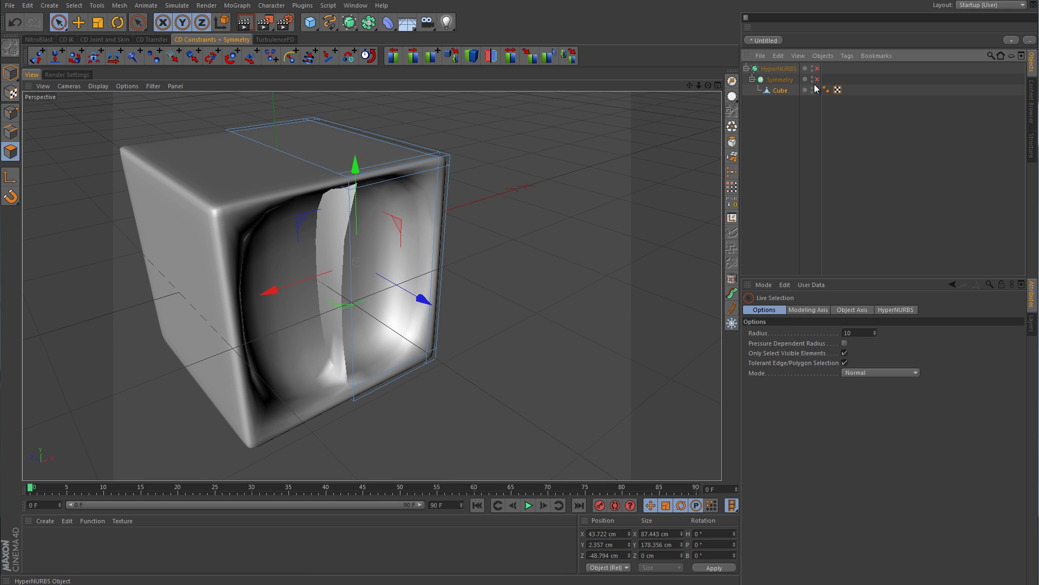
{"action": "left_click_drag", "start_coordinate": [493, 203], "coordinate": [247, 234], "text": "alt"}
{"action": "left_click", "coordinate": [274, 193]}
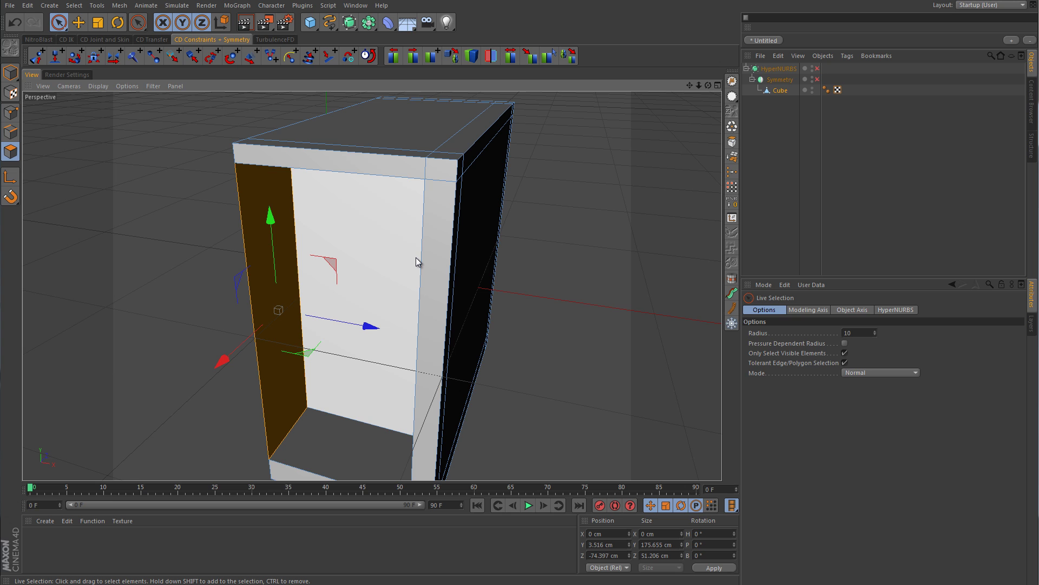
{"action": "left_click_drag", "start_coordinate": [418, 309], "coordinate": [517, 295], "text": "alt"}
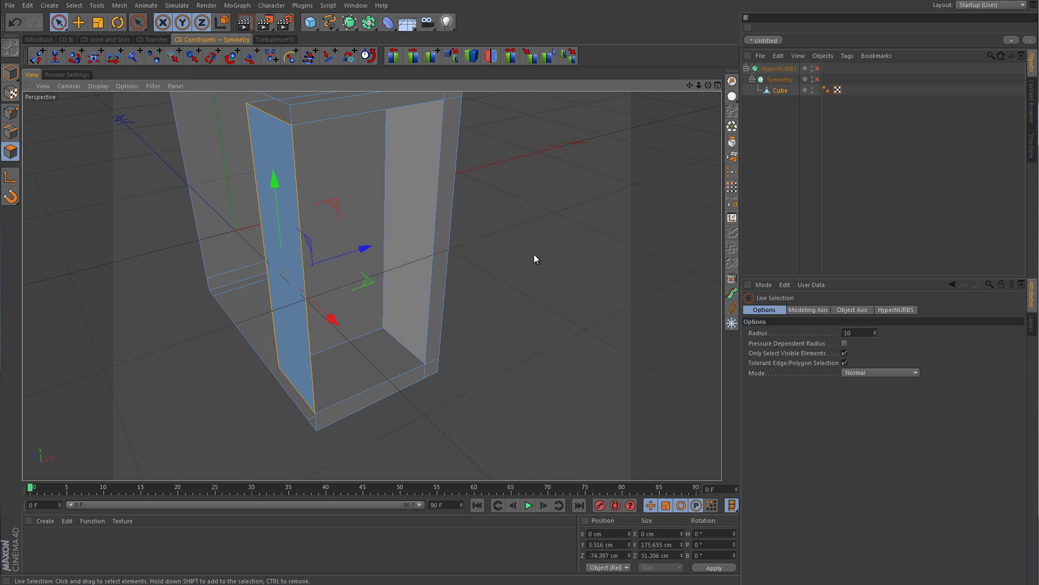
{"action": "left_click_drag", "start_coordinate": [533, 254], "coordinate": [513, 219], "text": "alt"}
Re-enable Symmetry and HyperNURBS and examine the centre seam of the smoothed front recess.
{"action": "left_click", "coordinate": [818, 79]}
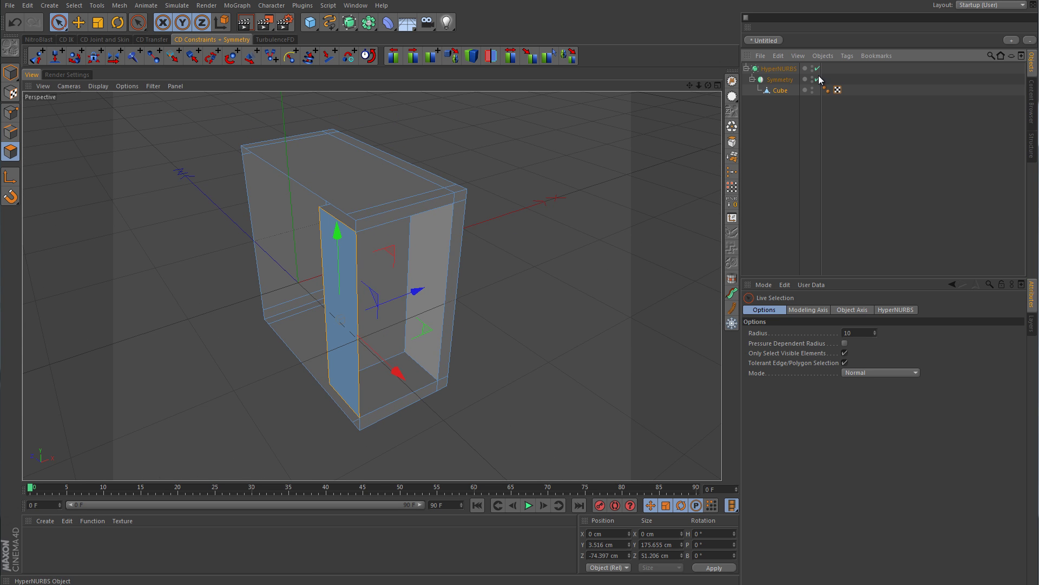
{"action": "left_click", "coordinate": [817, 68]}
{"action": "left_click_drag", "start_coordinate": [721, 225], "coordinate": [503, 307], "text": "alt"}
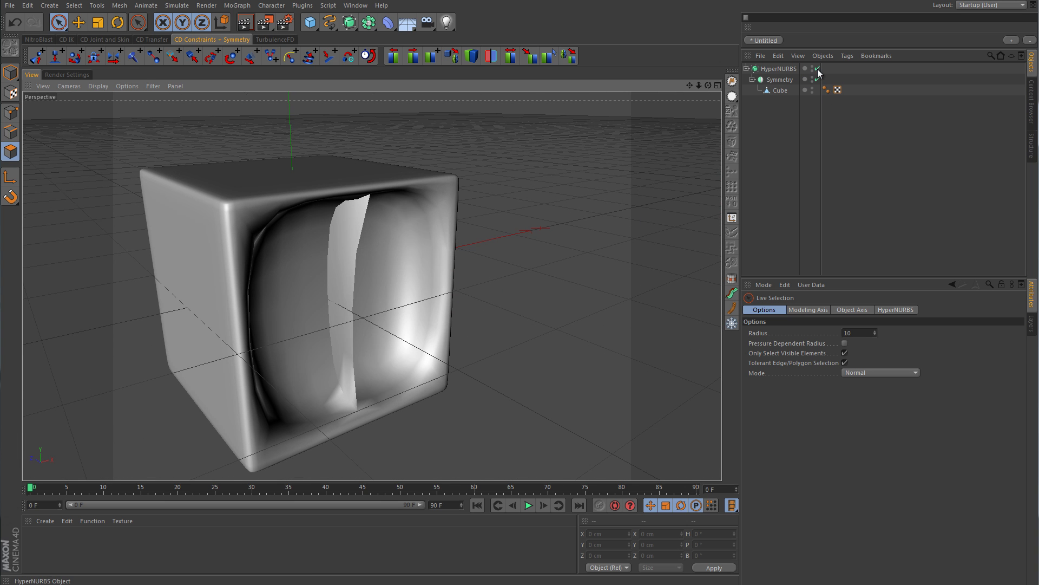
{"action": "left_click_drag", "start_coordinate": [550, 192], "coordinate": [531, 219], "text": "alt"}
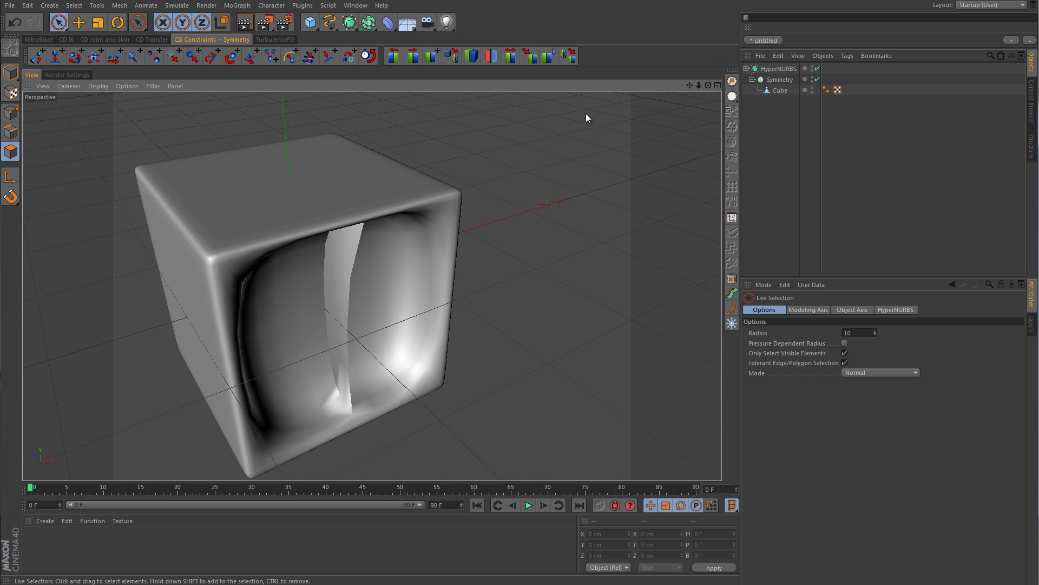
Add a Plane object with its orientation set to +X to show the symmetry plane through the cube's centre.
{"action": "left_click", "coordinate": [309, 22]}
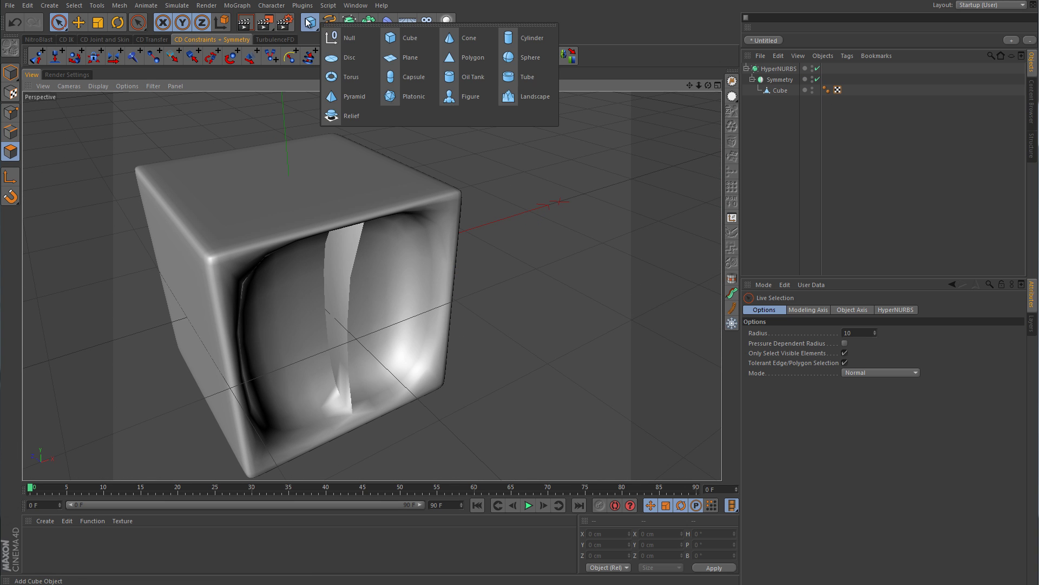
{"action": "left_click", "coordinate": [419, 56]}
{"action": "left_click", "coordinate": [805, 309]}
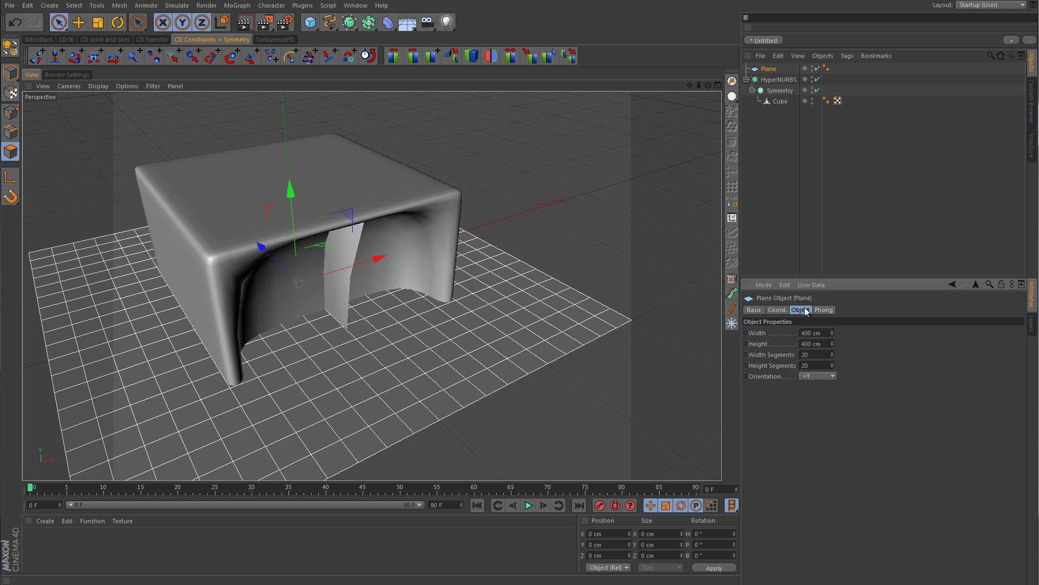
{"action": "left_click", "coordinate": [826, 376]}
{"action": "left_click", "coordinate": [825, 385]}
{"action": "scroll", "coordinate": [567, 261], "scroll_direction": "down", "scroll_amount": 3}
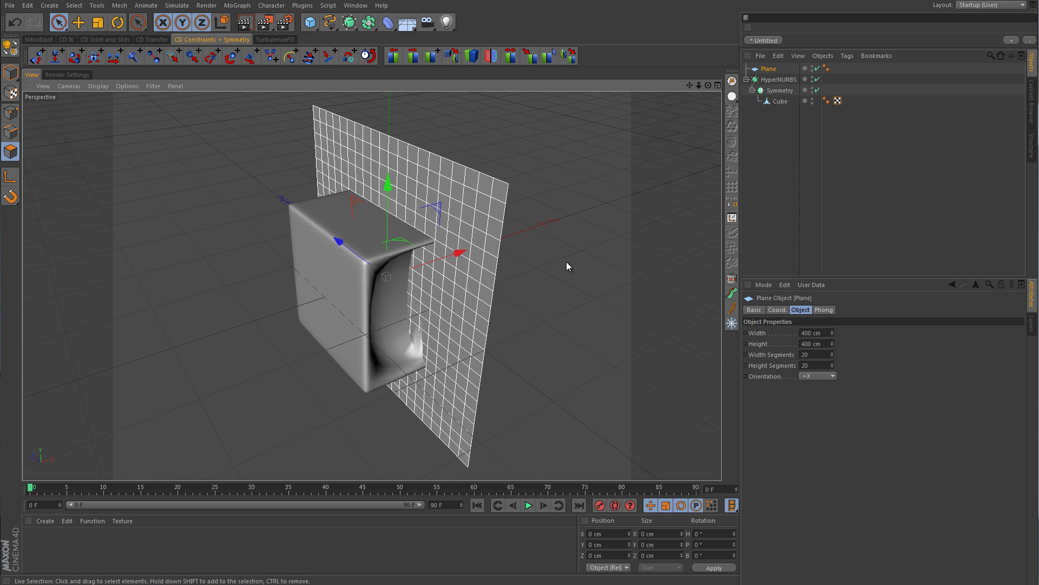
{"action": "left_click_drag", "start_coordinate": [566, 262], "coordinate": [407, 295], "text": "alt"}
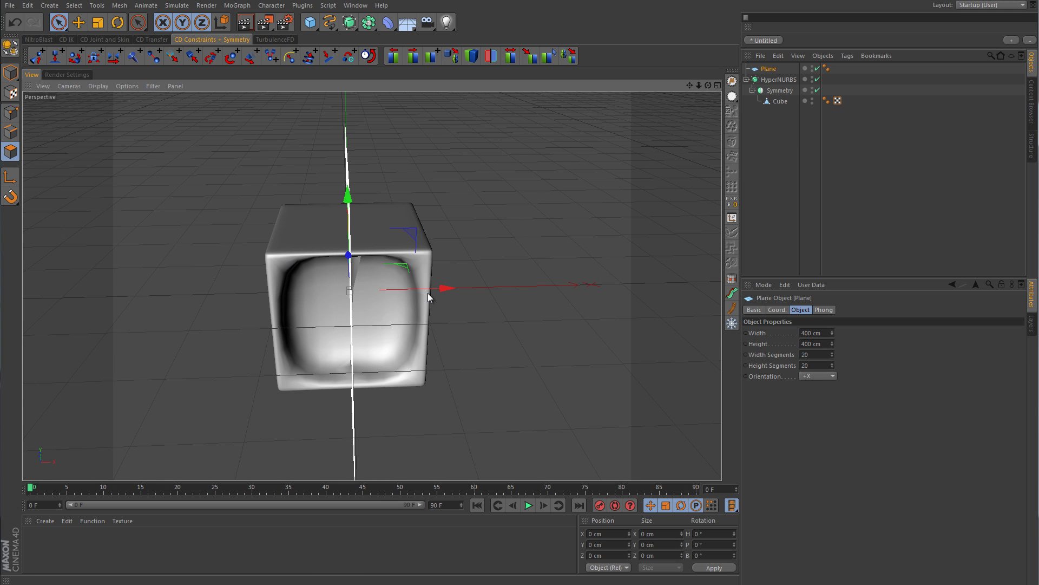
{"action": "left_click_drag", "start_coordinate": [501, 209], "coordinate": [440, 277], "text": "alt"}
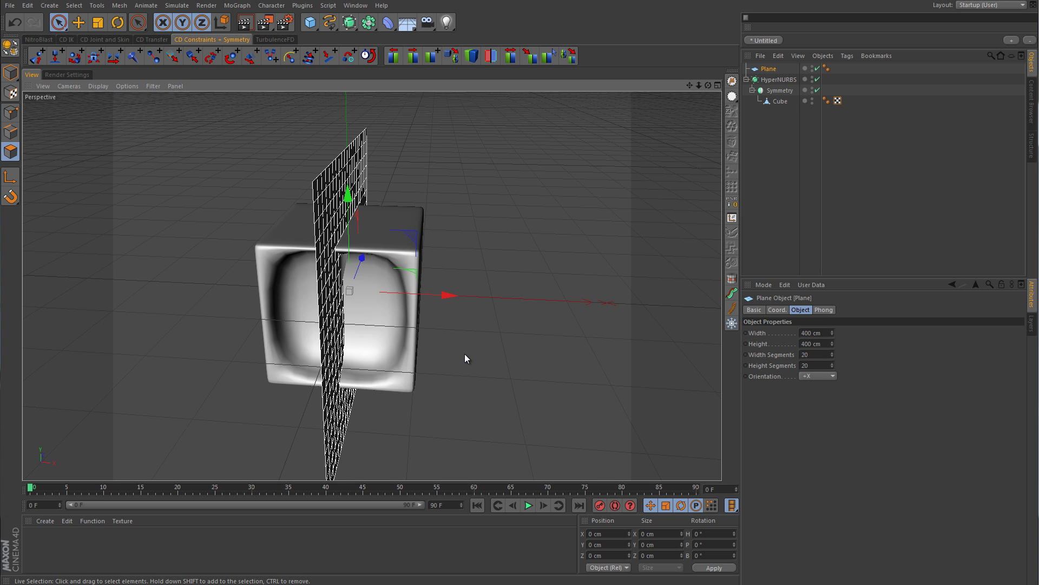
{"action": "left_click_drag", "start_coordinate": [466, 355], "coordinate": [360, 381], "text": "alt"}
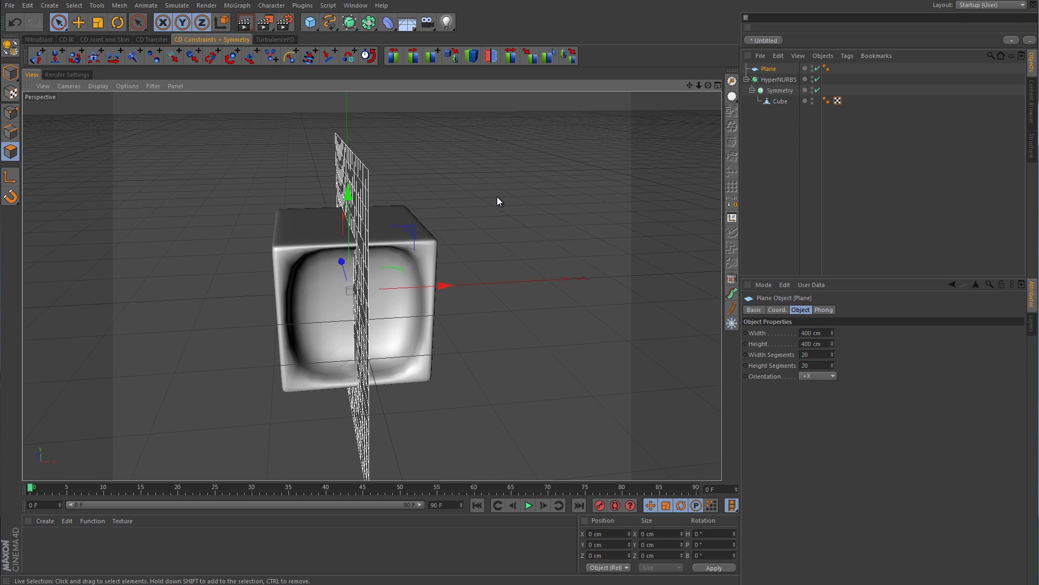
Disable the Plane object and examine the strip running along the centre seam of the smoothed recess.
{"action": "left_click_drag", "start_coordinate": [498, 201], "coordinate": [502, 280], "text": "alt"}
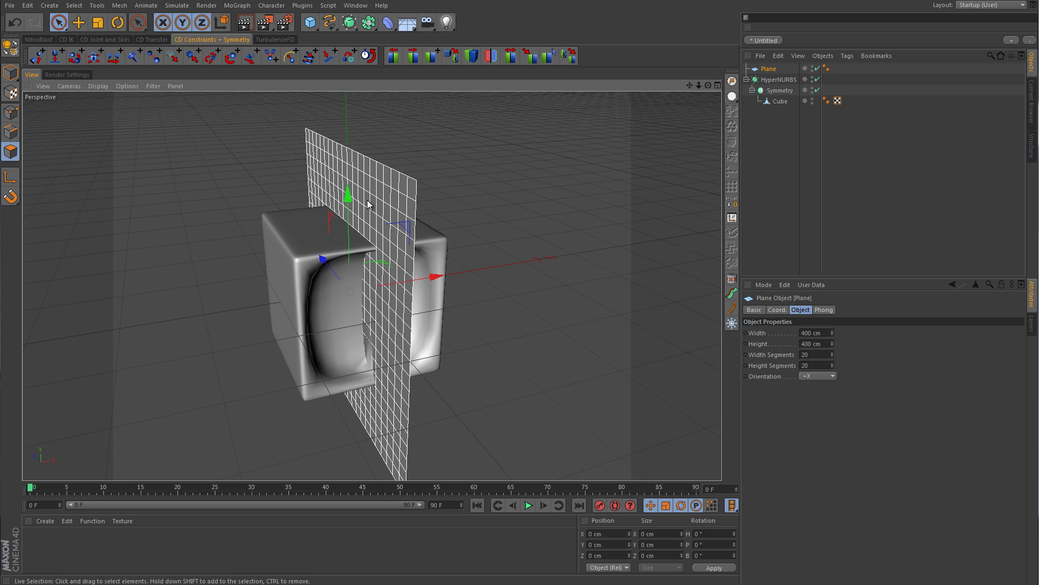
{"action": "left_click", "coordinate": [818, 68]}
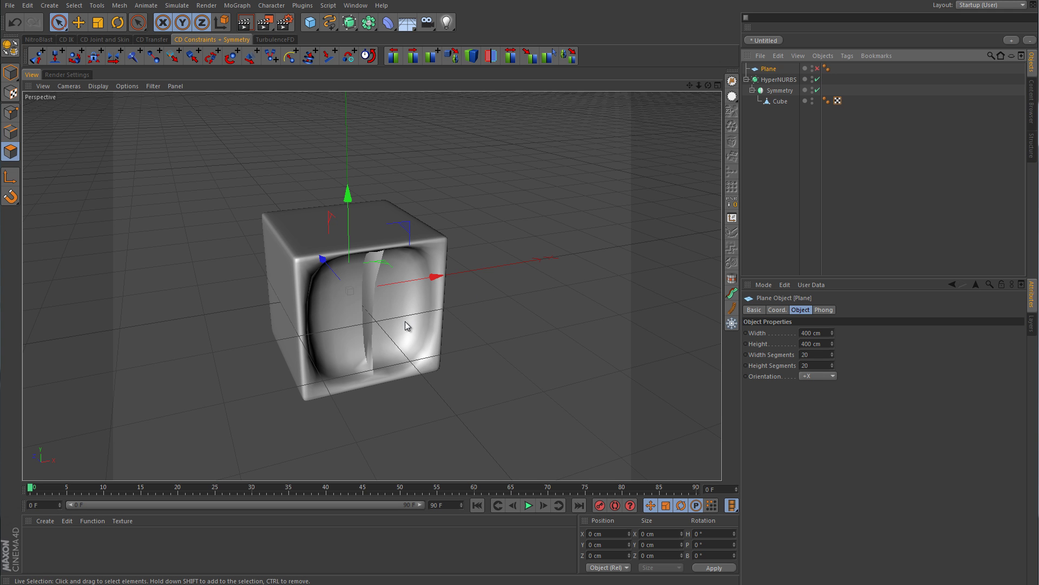
{"action": "left_click_drag", "start_coordinate": [408, 325], "coordinate": [424, 339], "text": "alt"}
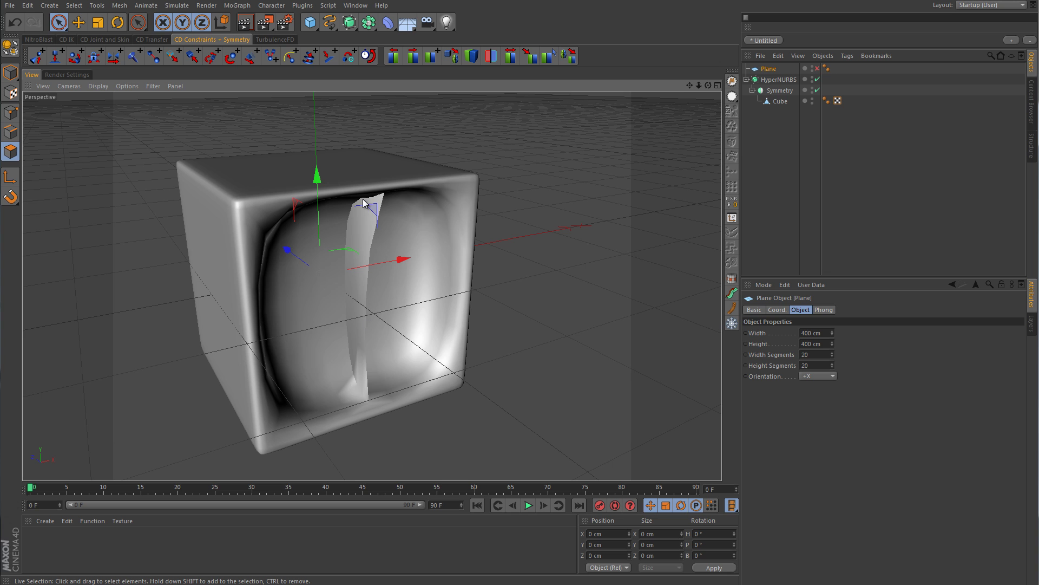
Disable HyperNURBS and Symmetry and delete the cube's inner side wall polygon lying on the symmetry plane.
{"action": "left_click", "coordinate": [818, 79]}
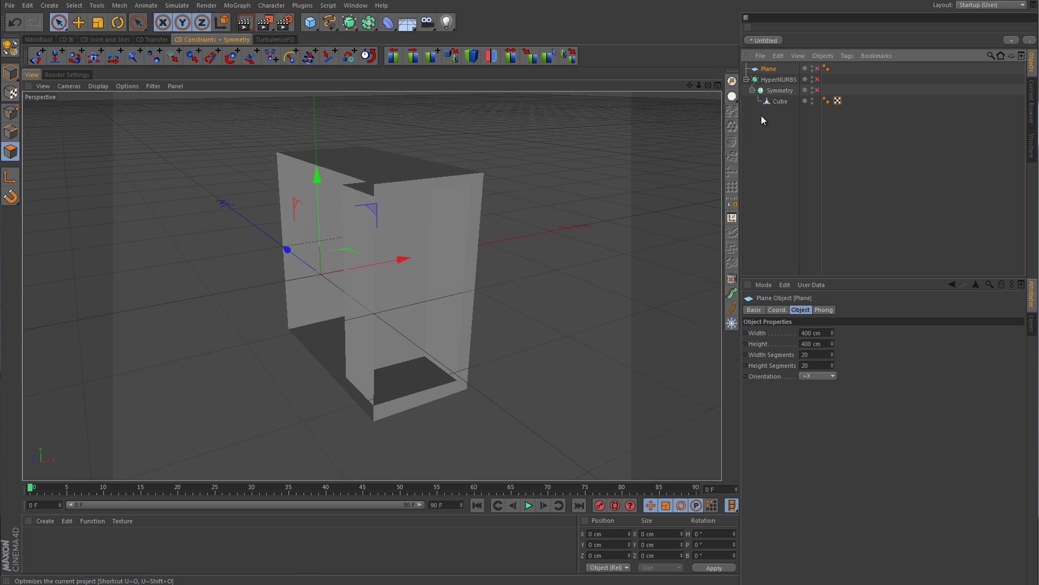
{"action": "left_click", "coordinate": [780, 101]}
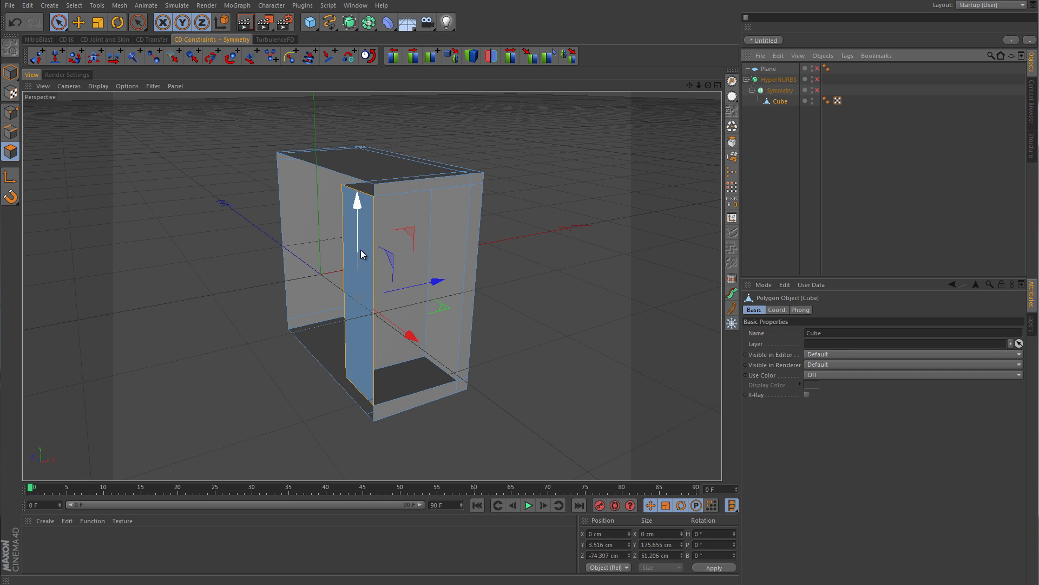
{"action": "key", "text": "ctrl+shift+a"}
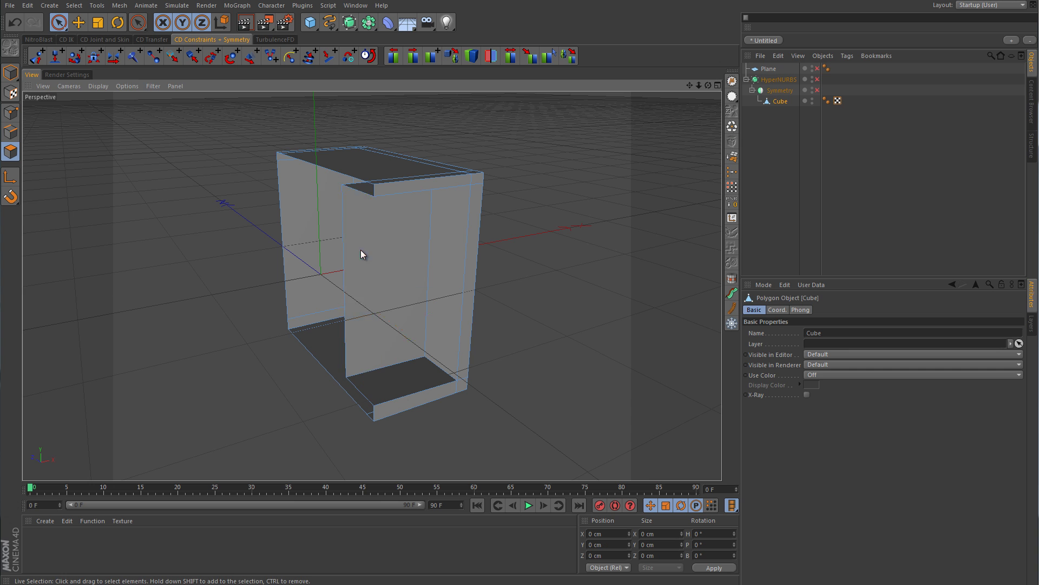
Re-enable Symmetry and HyperNURBS, deselect the cube, and examine the smoothed recess.
{"action": "left_click", "coordinate": [817, 90]}
{"action": "left_click", "coordinate": [818, 79]}
{"action": "left_click", "coordinate": [831, 211]}
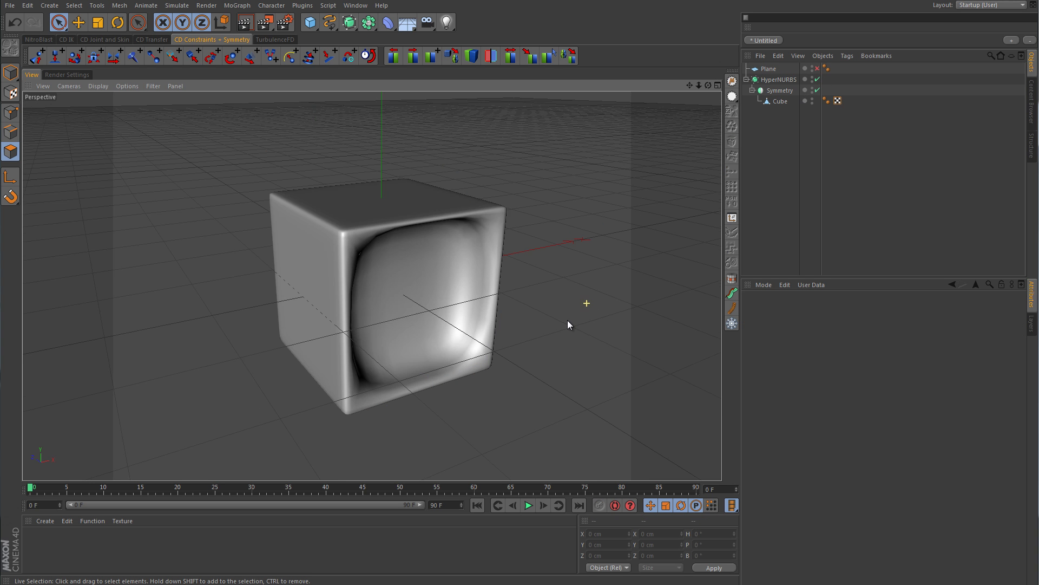
{"action": "mouse_move", "coordinate": [567, 320]}
{"action": "left_mouse_down", "text": "alt"}
{"action": "mouse_move", "coordinate": [517, 264]}
{"action": "mouse_move", "coordinate": [397, 242]}
{"action": "mouse_move", "coordinate": [340, 265]}
{"action": "mouse_move", "coordinate": [405, 320]}
{"action": "mouse_move", "coordinate": [522, 343]}
{"action": "mouse_move", "coordinate": [567, 337]}
{"action": "left_mouse_up", "text": "alt"}
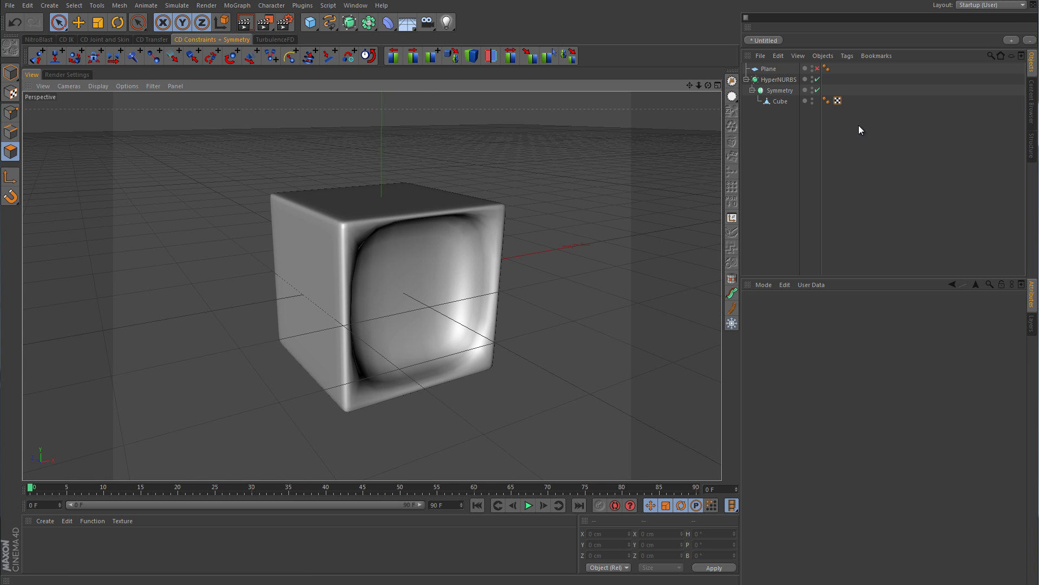
With HyperNURBS and Symmetry off, inset the recess's back polygon by 10 cm using Extrude Inner and extrude it deeper along Z to about -12.5 cm.
{"action": "left_click", "coordinate": [817, 79]}
{"action": "left_click", "coordinate": [817, 89]}
{"action": "left_click", "coordinate": [782, 101]}
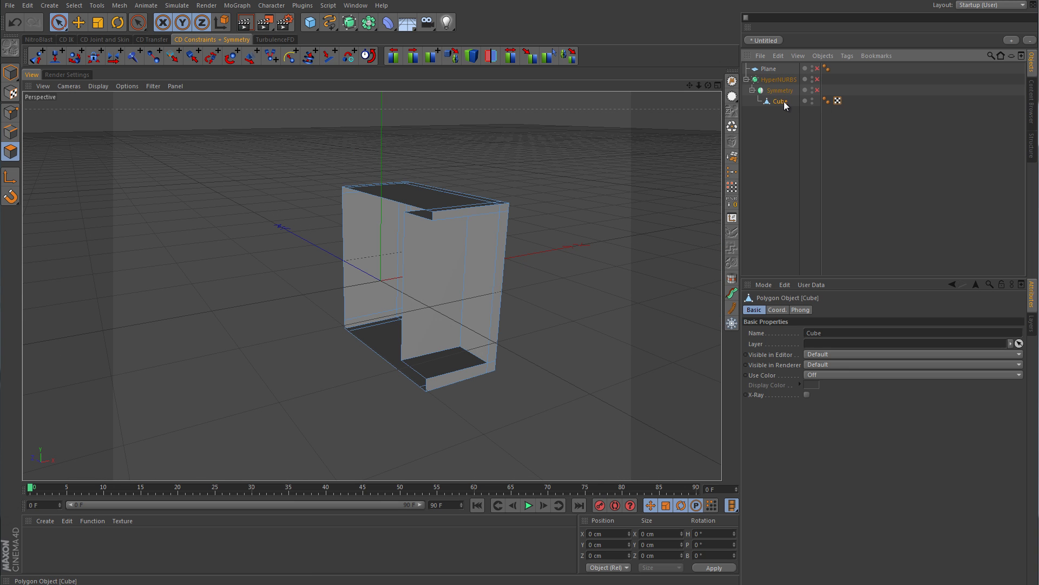
{"action": "left_click_drag", "start_coordinate": [540, 241], "coordinate": [363, 238], "text": "alt"}
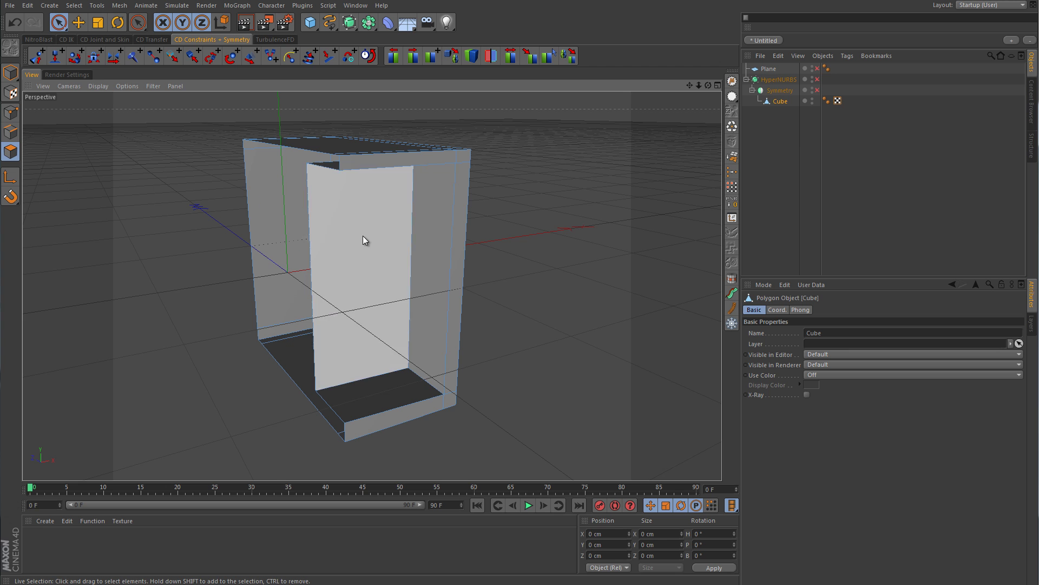
{"action": "left_click", "coordinate": [362, 240]}
{"action": "right_click", "coordinate": [549, 183]}
{"action": "left_click", "coordinate": [572, 382]}
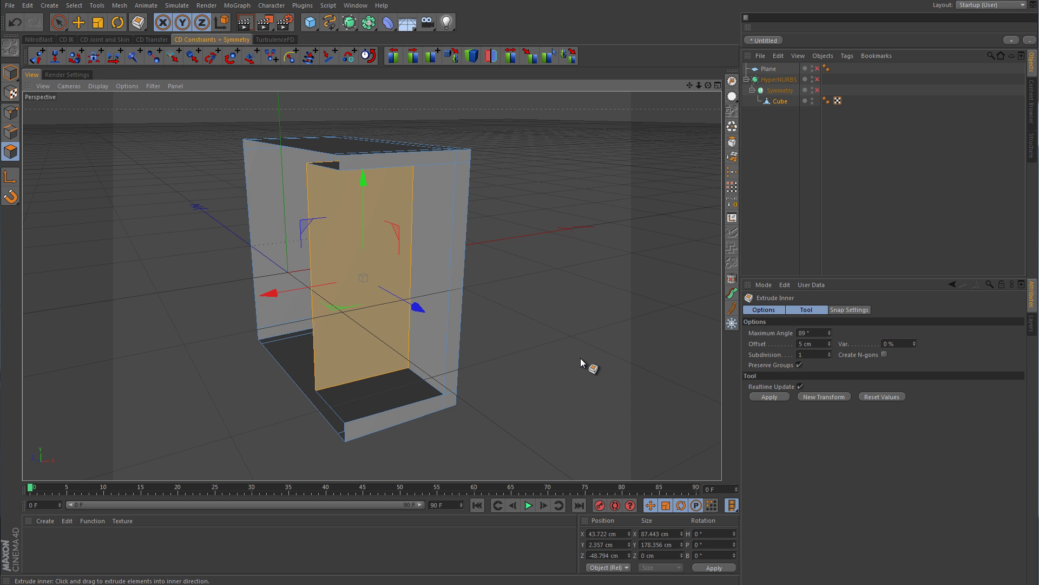
{"action": "left_click_drag", "start_coordinate": [593, 330], "coordinate": [534, 341]}
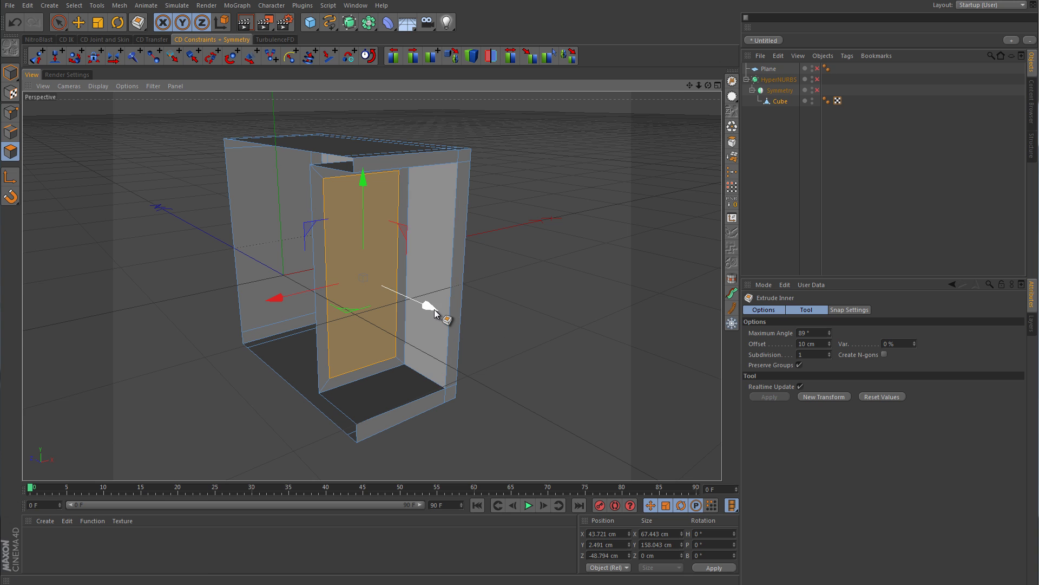
{"action": "left_click_drag", "start_coordinate": [434, 310], "coordinate": [399, 307]}
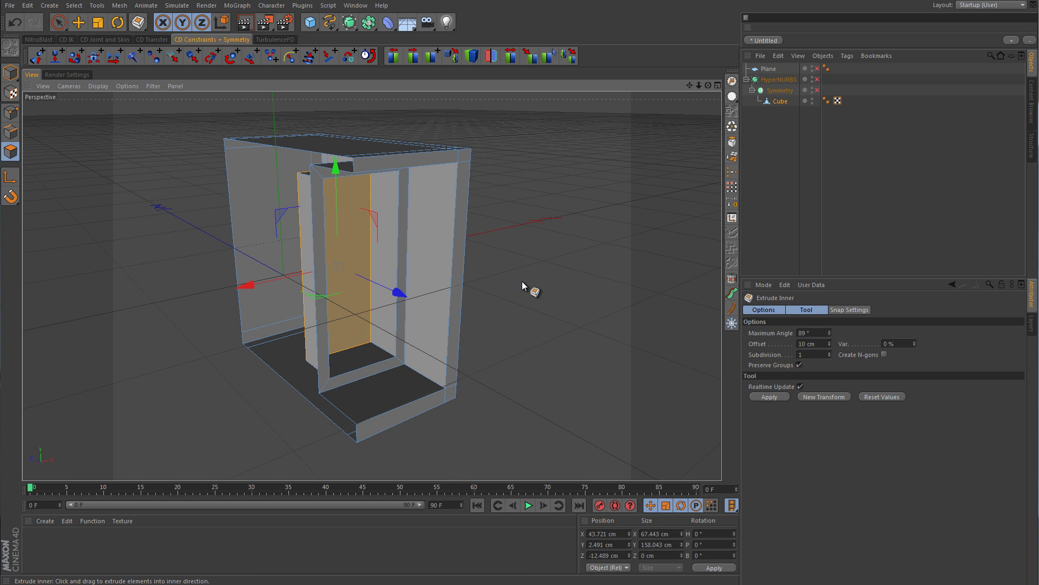
Select in turn the 10 cm strip beside the symmetry plane and the adjoining inner side wall to inspect them.
{"action": "left_click_drag", "start_coordinate": [523, 282], "coordinate": [244, 227], "text": "alt"}
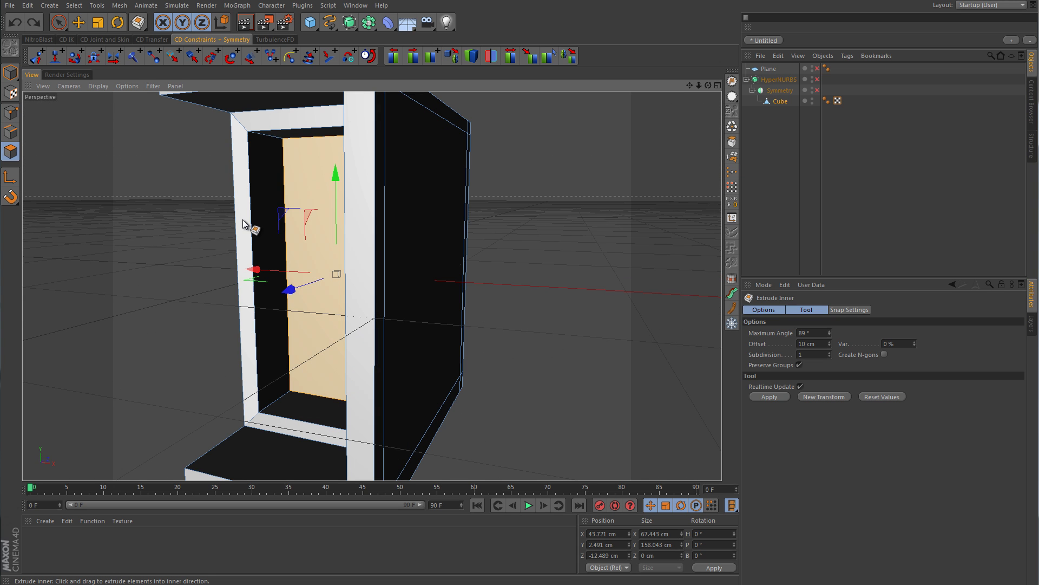
{"action": "left_click", "coordinate": [243, 220]}
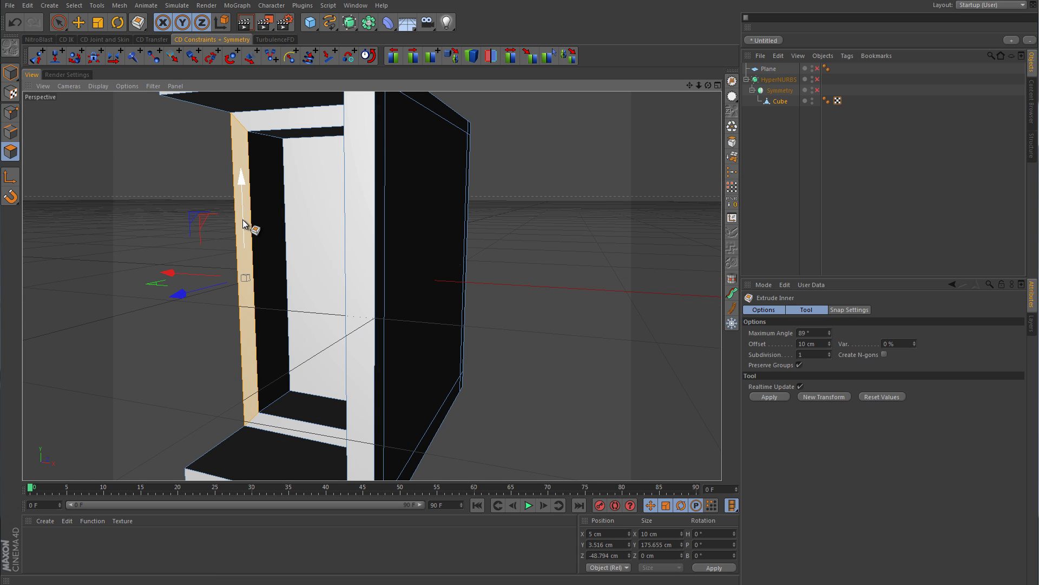
{"action": "left_click_drag", "start_coordinate": [243, 219], "coordinate": [335, 291], "text": "alt"}
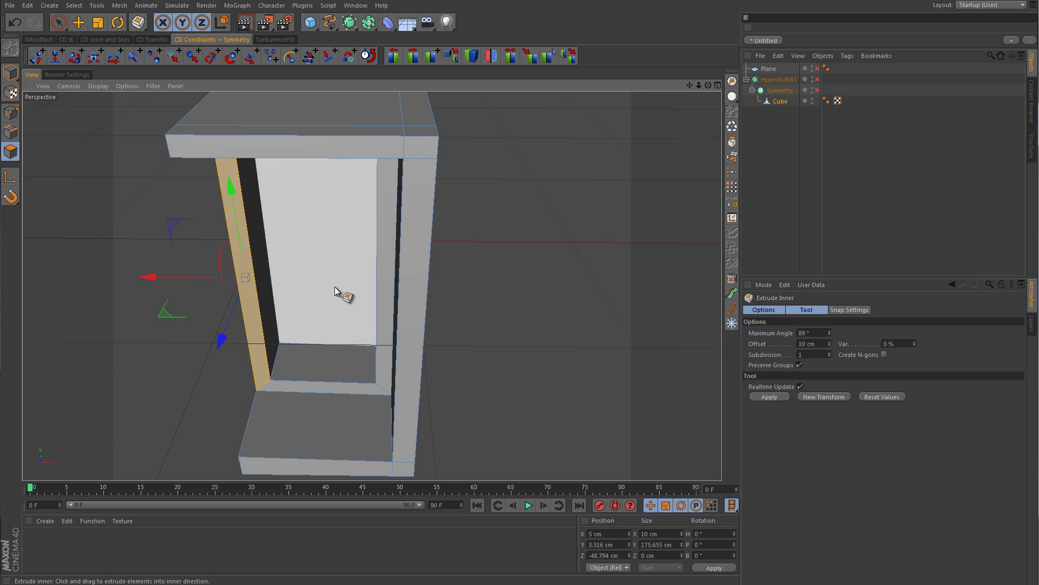
{"action": "left_click_drag", "start_coordinate": [339, 336], "coordinate": [269, 288], "text": "alt"}
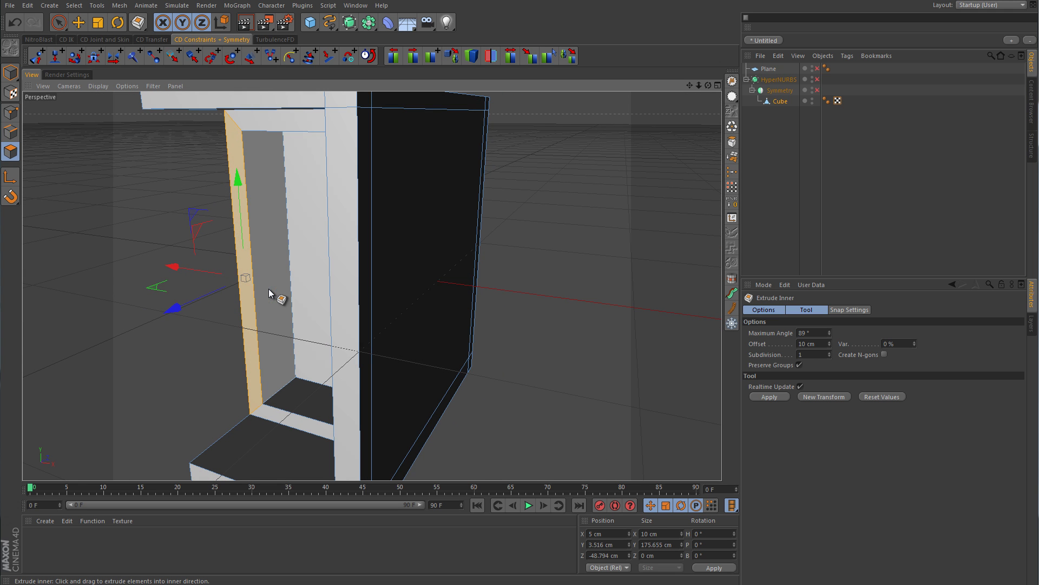
{"action": "left_click", "coordinate": [268, 249]}
{"action": "left_click_drag", "start_coordinate": [322, 336], "coordinate": [479, 336], "text": "alt"}
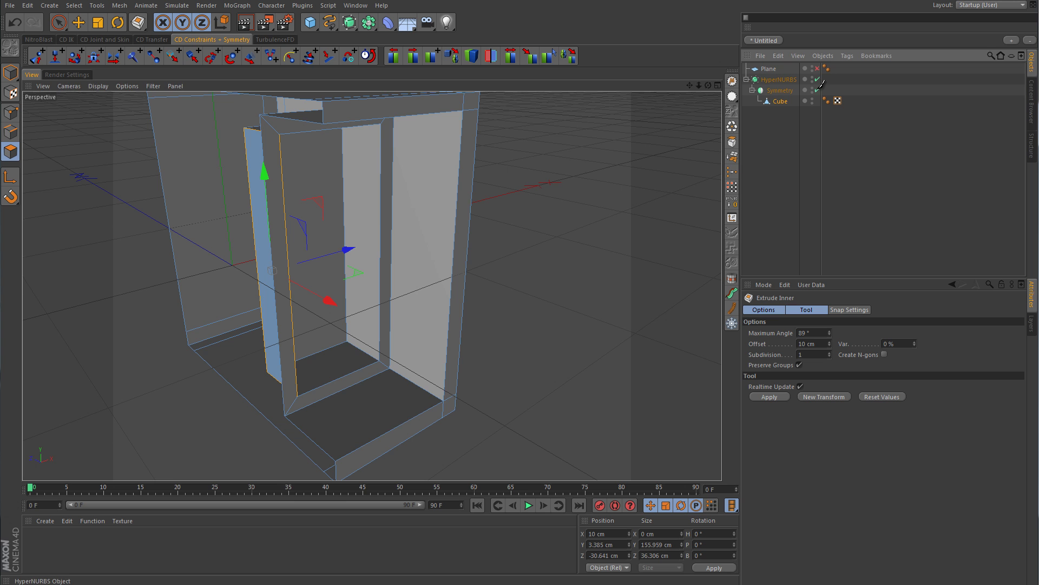
Re-enable HyperNURBS and Symmetry, deselect the cube, and examine how the second extrusion is mirrored.
{"action": "left_click_drag", "start_coordinate": [818, 79], "coordinate": [818, 90]}
{"action": "left_click", "coordinate": [863, 148]}
{"action": "left_click_drag", "start_coordinate": [622, 223], "coordinate": [495, 283], "text": "alt"}
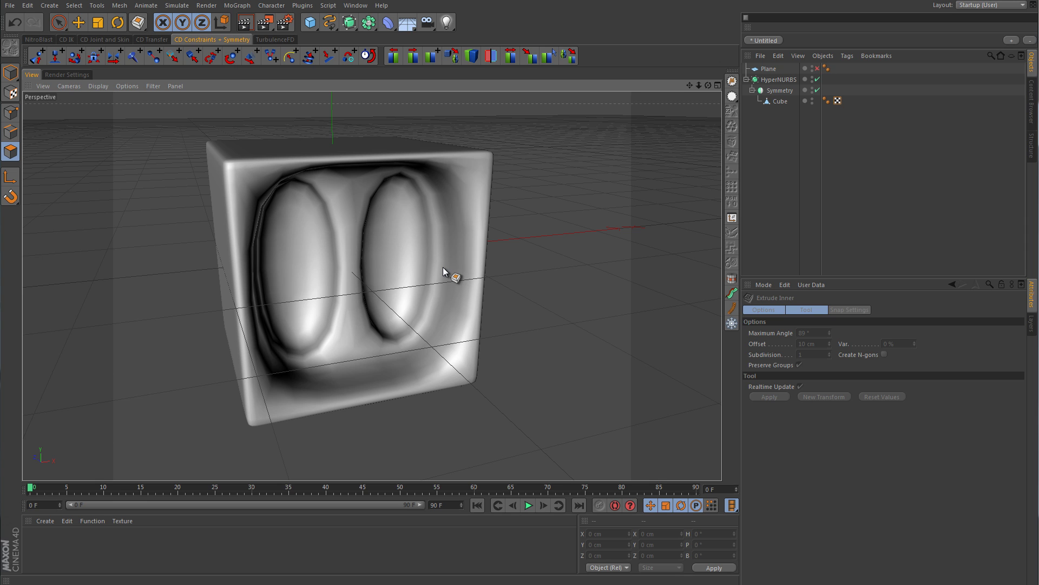
Disable HyperNURBS and Symmetry and delete the cube's vertical strip beside the symmetry plane together with the adjoining inner side wall.
{"action": "left_click", "coordinate": [817, 79]}
{"action": "left_click", "coordinate": [818, 90]}
{"action": "left_click", "coordinate": [781, 101]}
{"action": "key", "text": "space"}
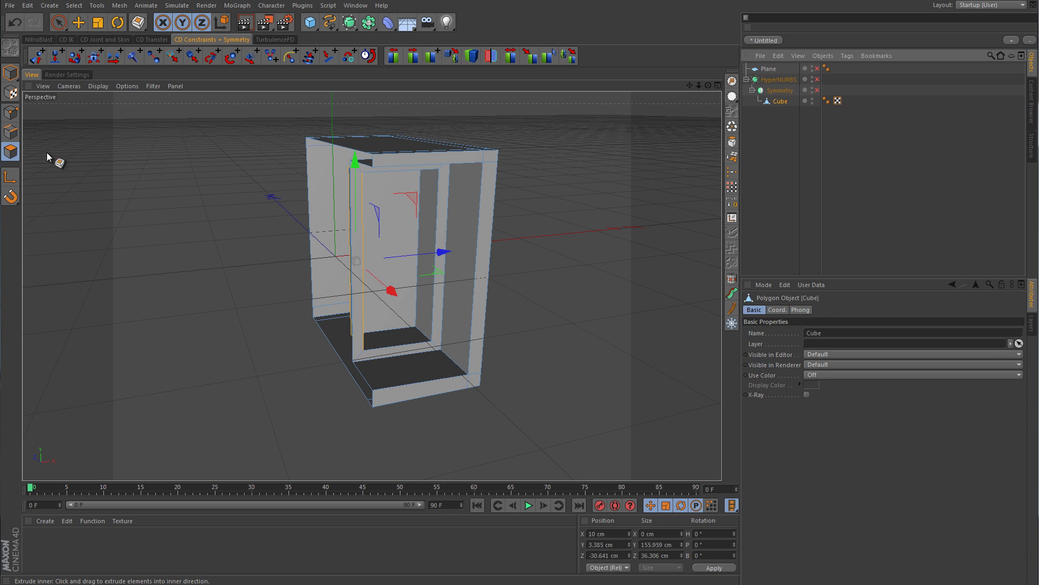
{"action": "left_click_drag", "start_coordinate": [212, 174], "coordinate": [320, 174], "text": "alt"}
{"action": "key", "text": "Delete"}
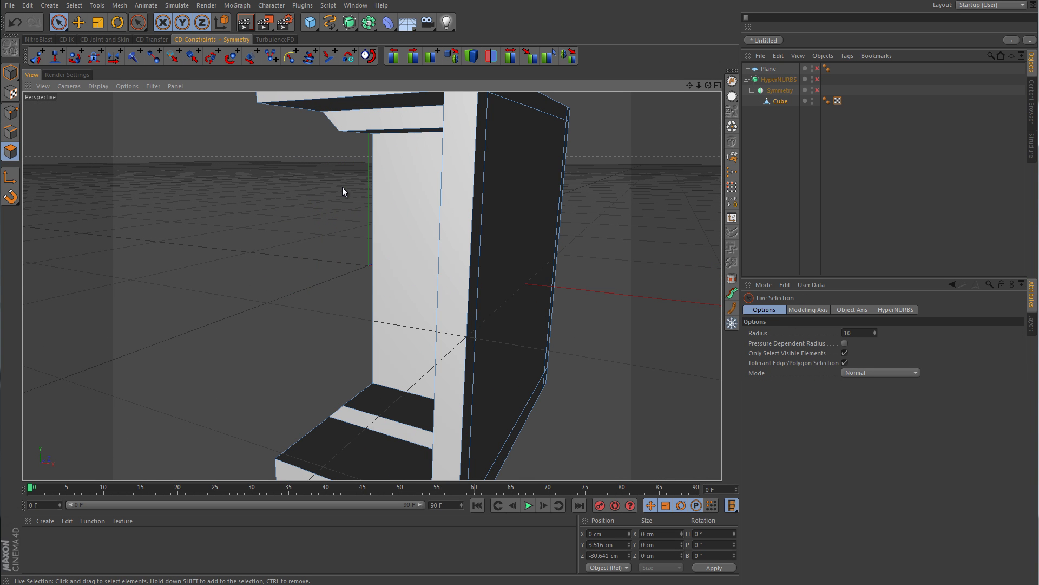
Turn HyperNURBS and Symmetry back on and examine the centre of the smoothed recess where the polygons were deleted.
{"action": "left_click", "coordinate": [817, 79]}
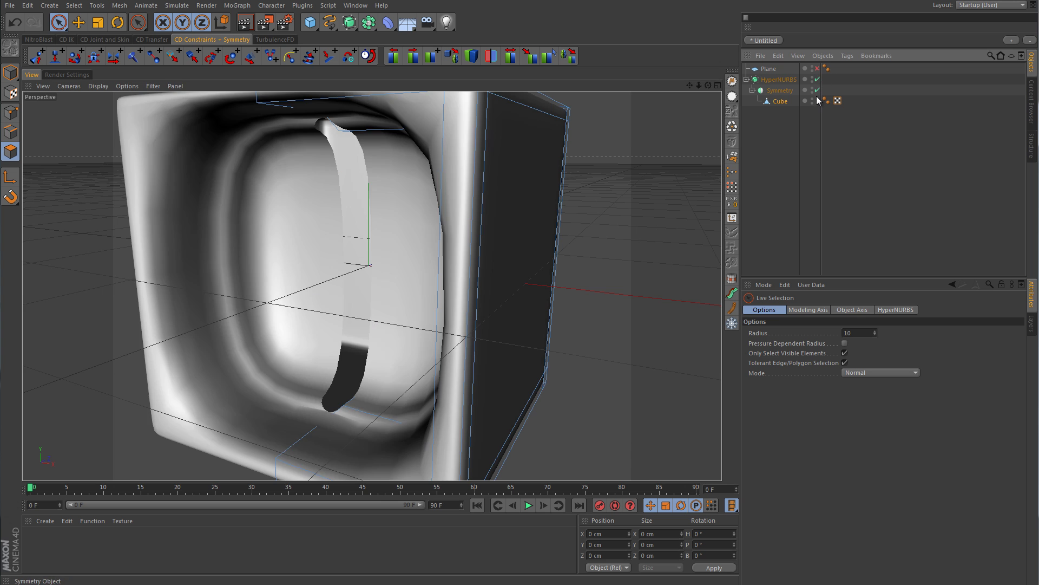
{"action": "left_click", "coordinate": [817, 90]}
{"action": "left_click_drag", "start_coordinate": [489, 245], "coordinate": [572, 242], "text": "alt"}
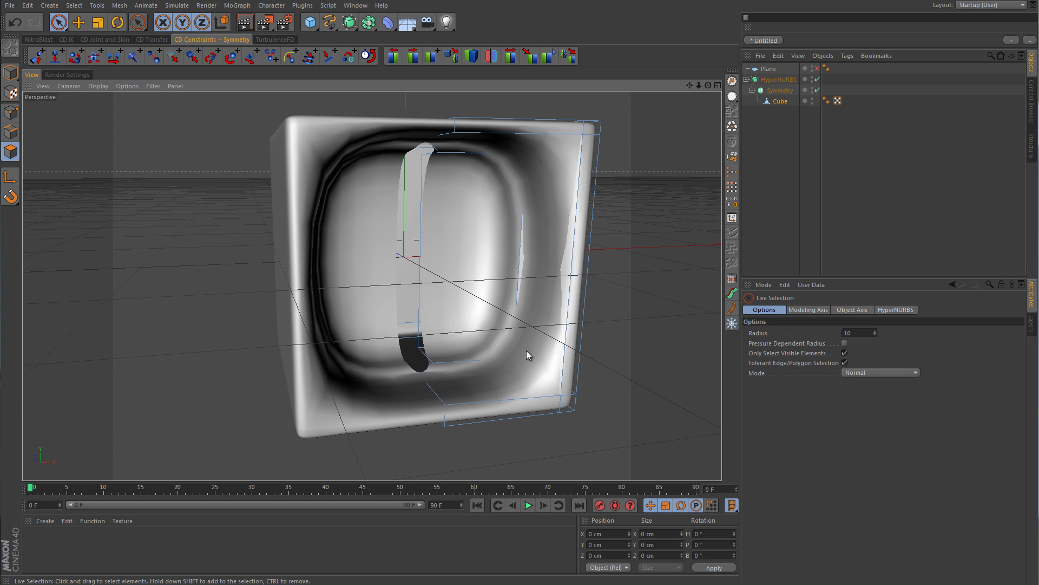
{"action": "left_click_drag", "start_coordinate": [526, 349], "coordinate": [652, 274], "text": "alt"}
Switch the cube to point editing with HyperNURBS and Symmetry disabled, and clear the existing point selection.
{"action": "left_click", "coordinate": [817, 79]}
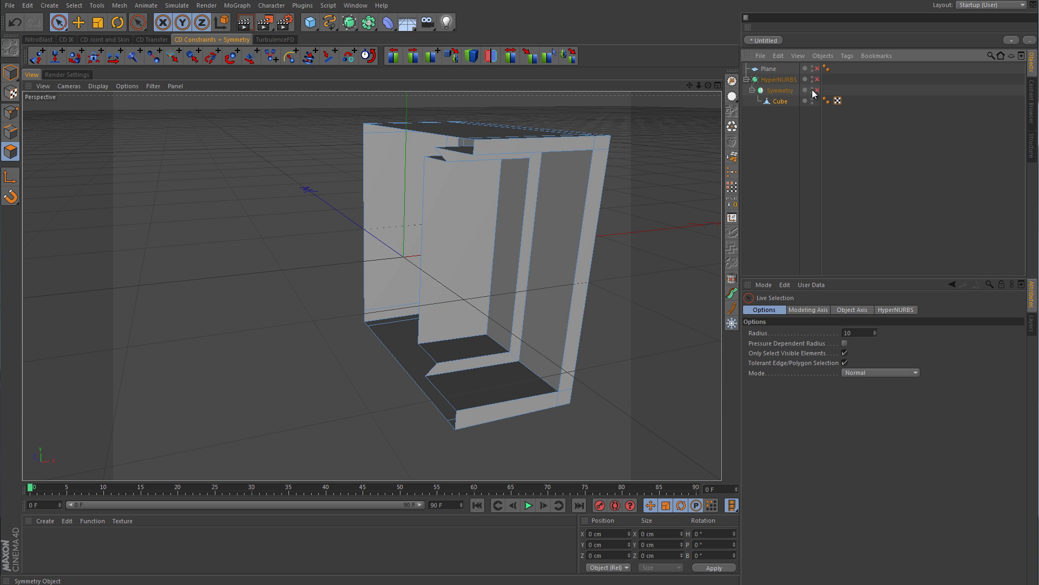
{"action": "left_click", "coordinate": [11, 112]}
{"action": "key", "text": "ctrl+z"}
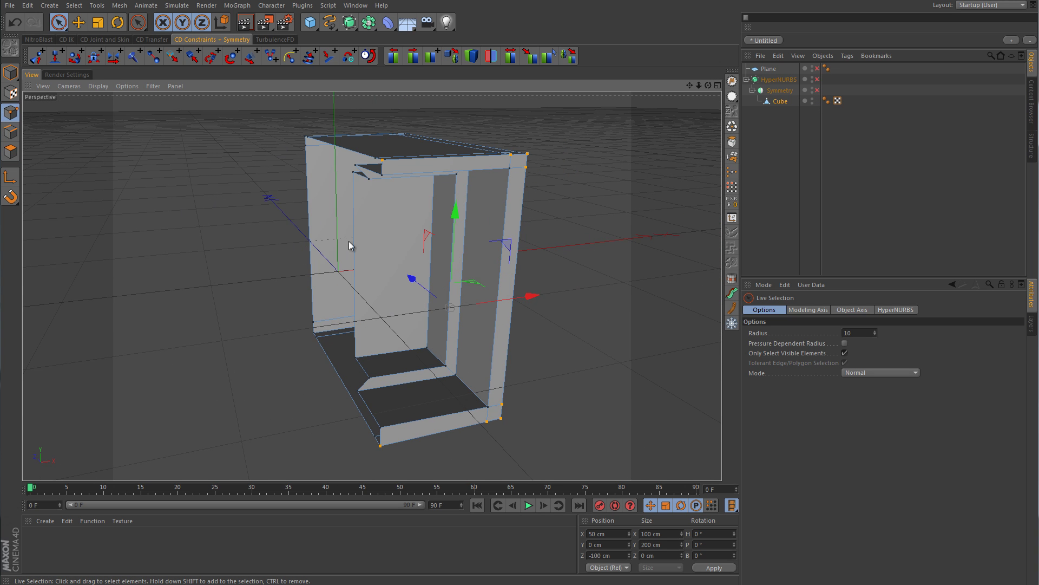
{"action": "left_click", "coordinate": [394, 226]}
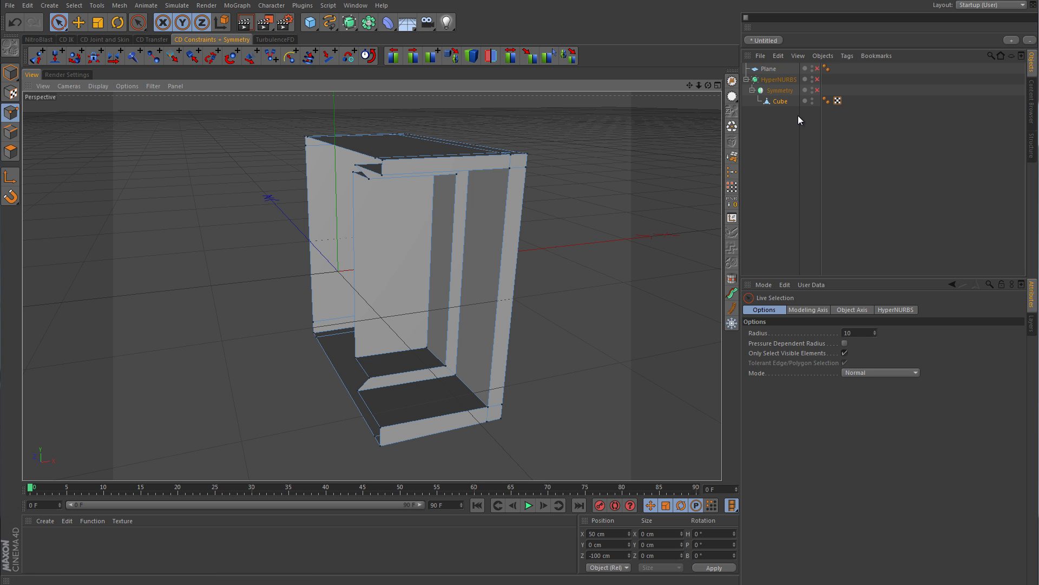
Select the Symmetry object and examine its axis against the half cube's inner edge in the front view.
{"action": "left_click", "coordinate": [782, 90]}
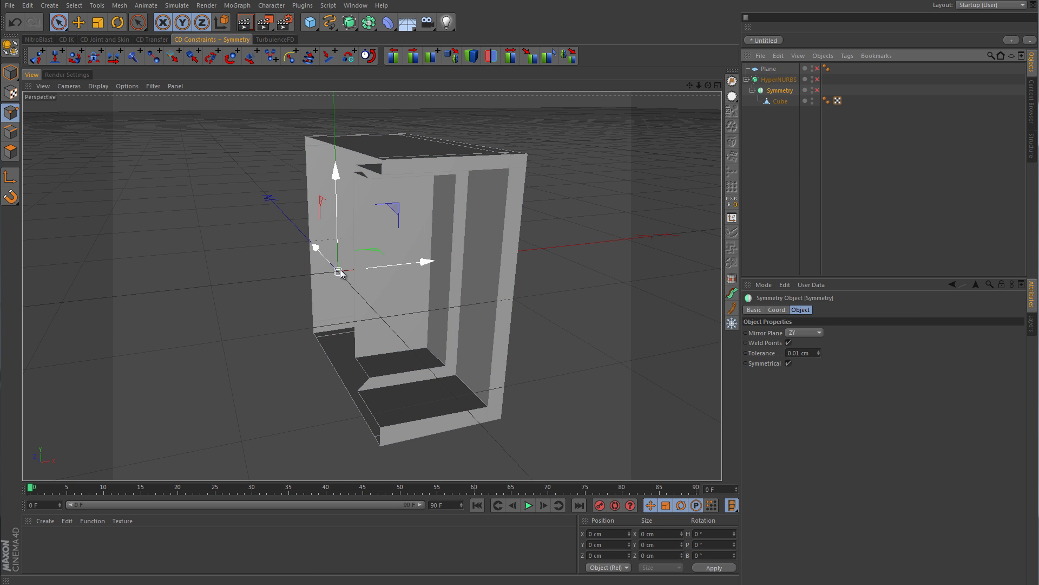
{"action": "middle_click", "coordinate": [545, 323]}
{"action": "middle_click", "coordinate": [544, 323]}
{"action": "scroll", "coordinate": [550, 368], "scroll_direction": "up", "scroll_amount": 5}
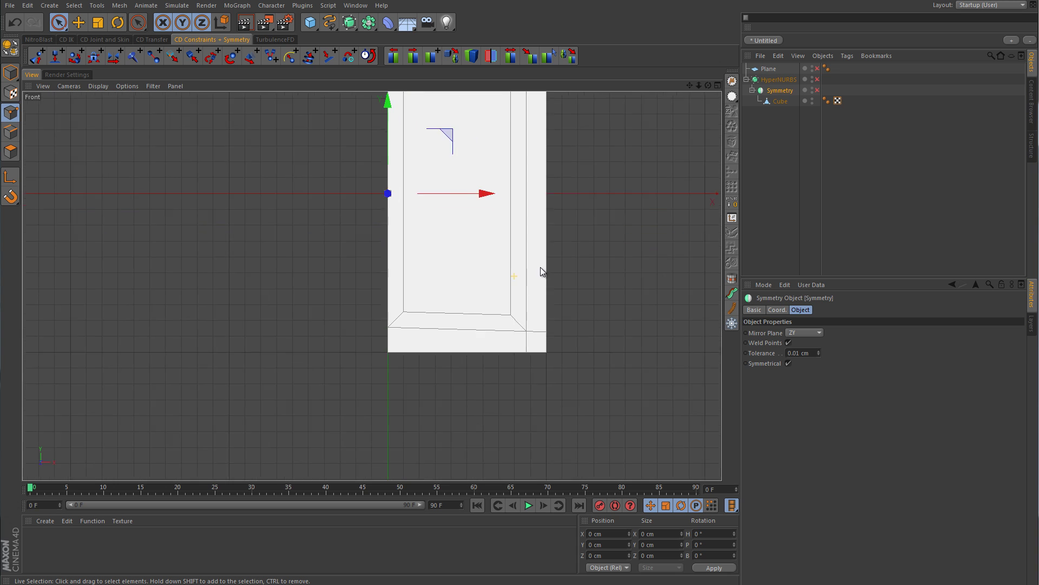
{"action": "middle_click_drag", "start_coordinate": [486, 321], "coordinate": [484, 319], "text": "alt"}
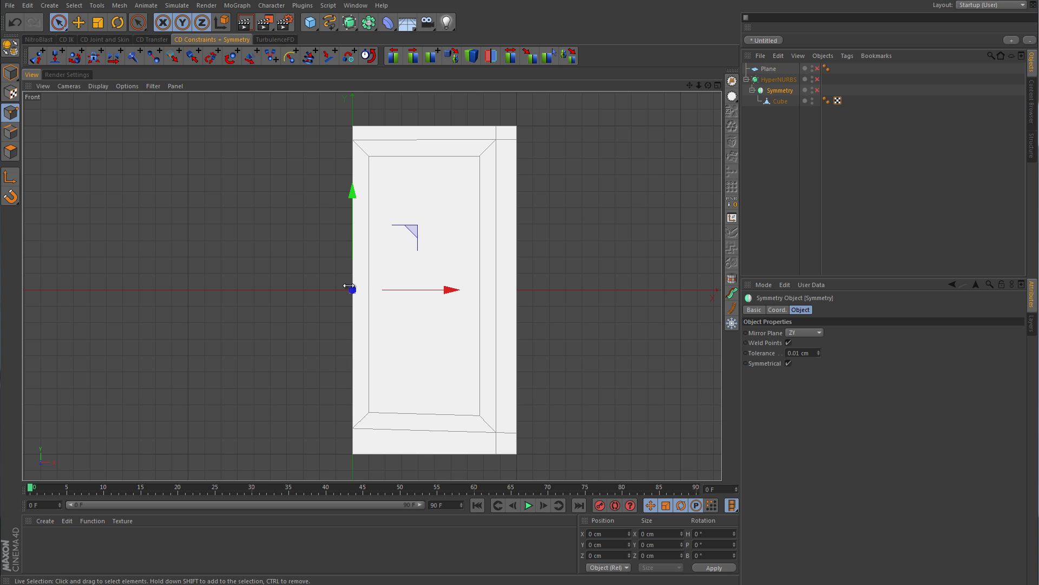
Select the cube's upper and lower inset corner points nearest the symmetry plane.
{"action": "left_click", "coordinate": [779, 101]}
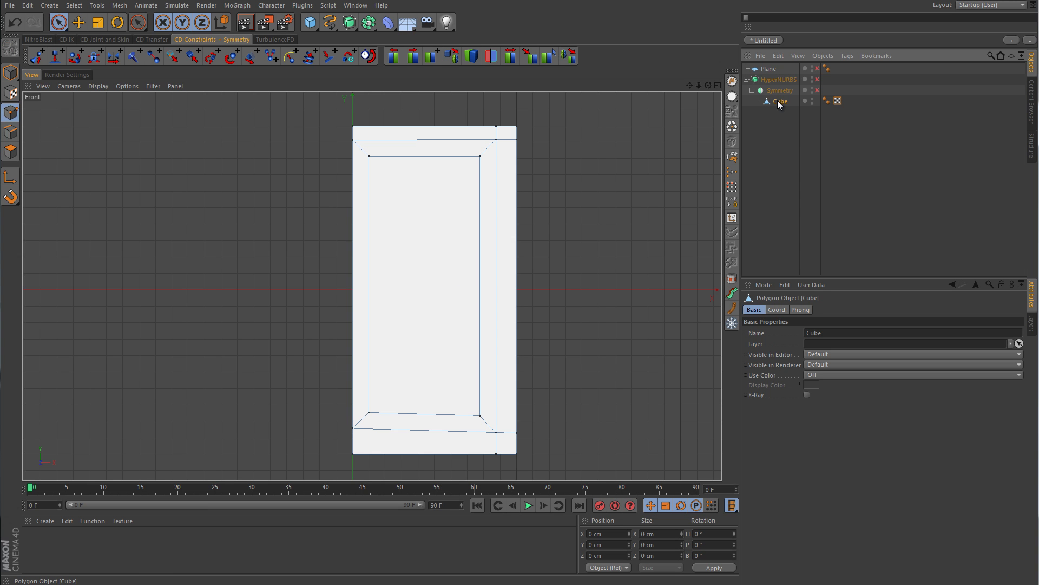
{"action": "left_click", "coordinate": [368, 157]}
{"action": "left_click", "coordinate": [371, 417], "text": "shift"}
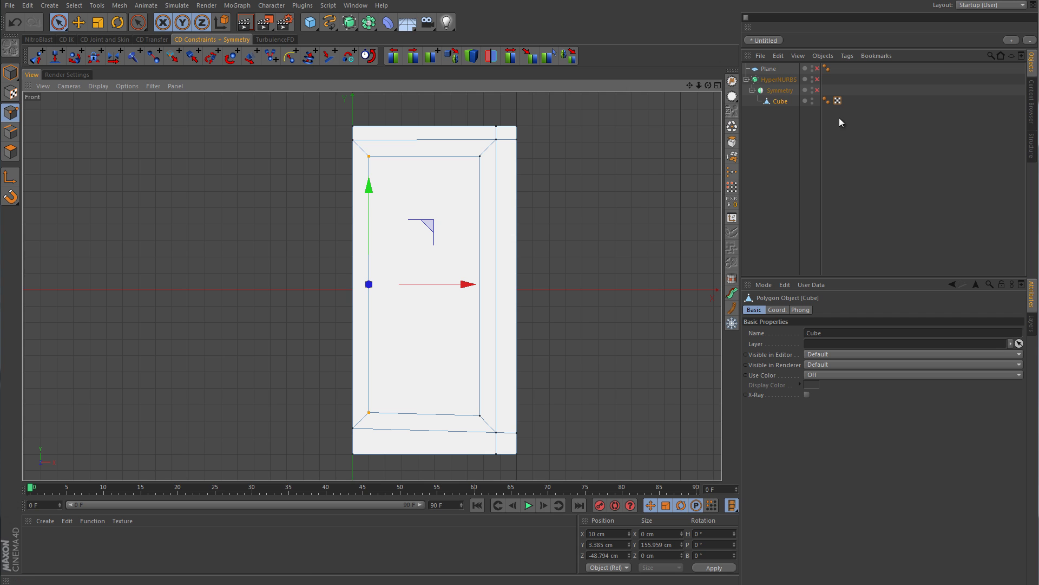
Return to the perspective view and inspect the selected lower inset point near the symmetry plane.
{"action": "middle_click", "coordinate": [571, 226]}
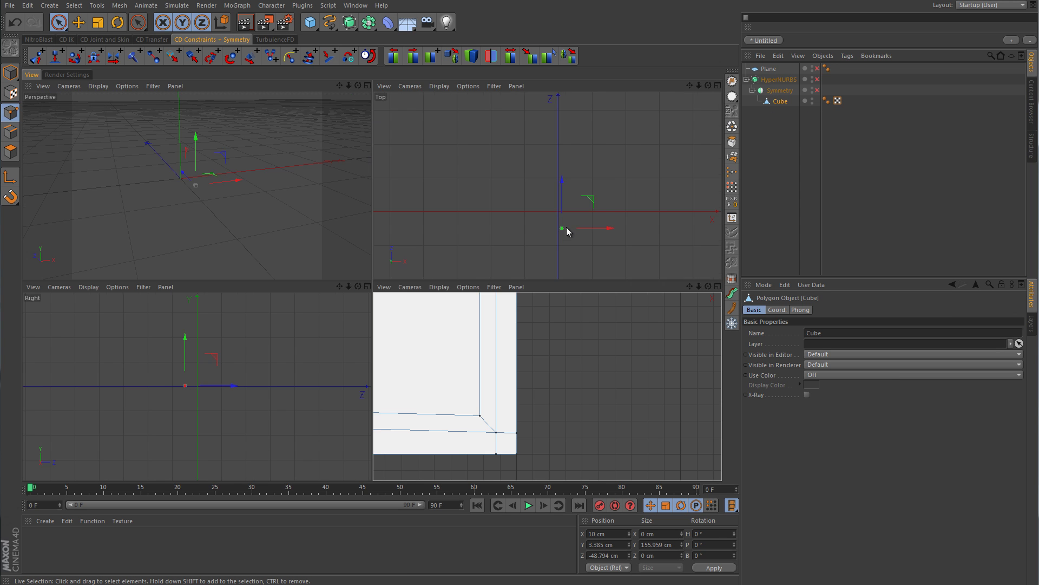
{"action": "key", "text": "F1"}
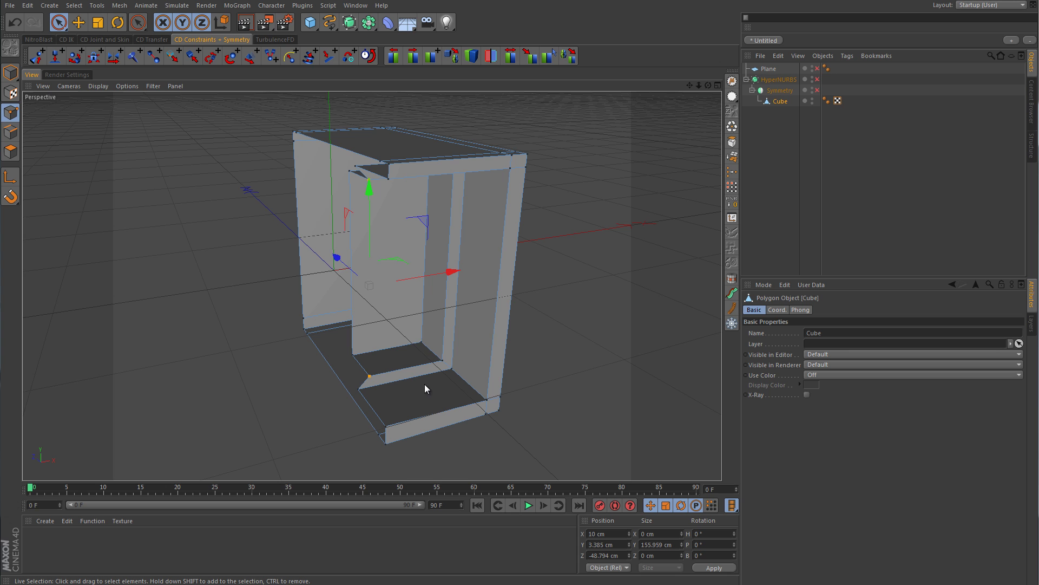
{"action": "scroll", "coordinate": [425, 365], "scroll_direction": "up", "scroll_amount": 5}
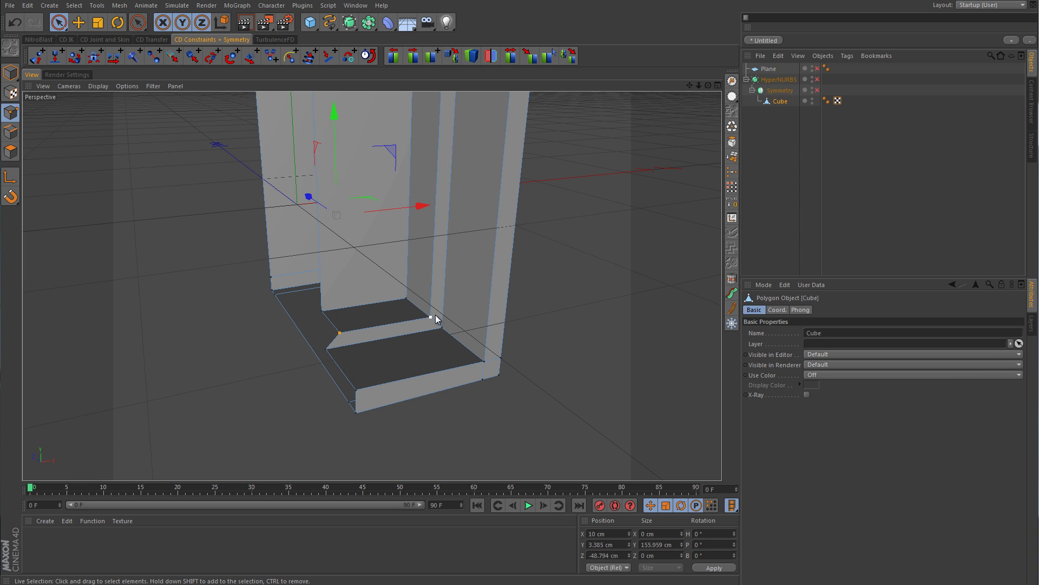
{"action": "left_click_drag", "start_coordinate": [401, 340], "coordinate": [364, 342], "text": "alt"}
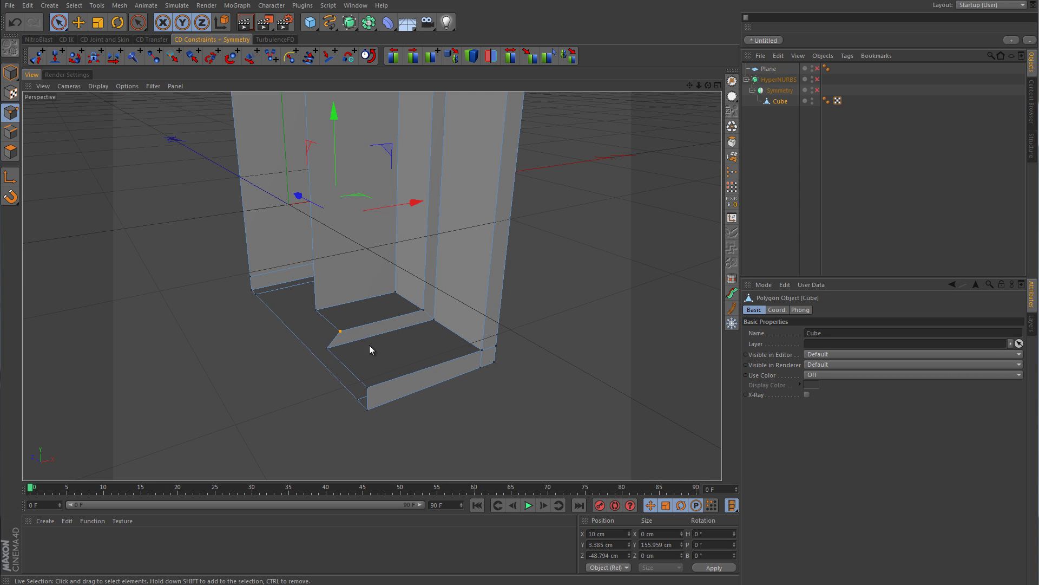
Add the remaining upper and lower inset points nearest the symmetry plane to the selection and set their X position to 0 cm.
{"action": "left_click", "coordinate": [315, 309], "text": "shift"}
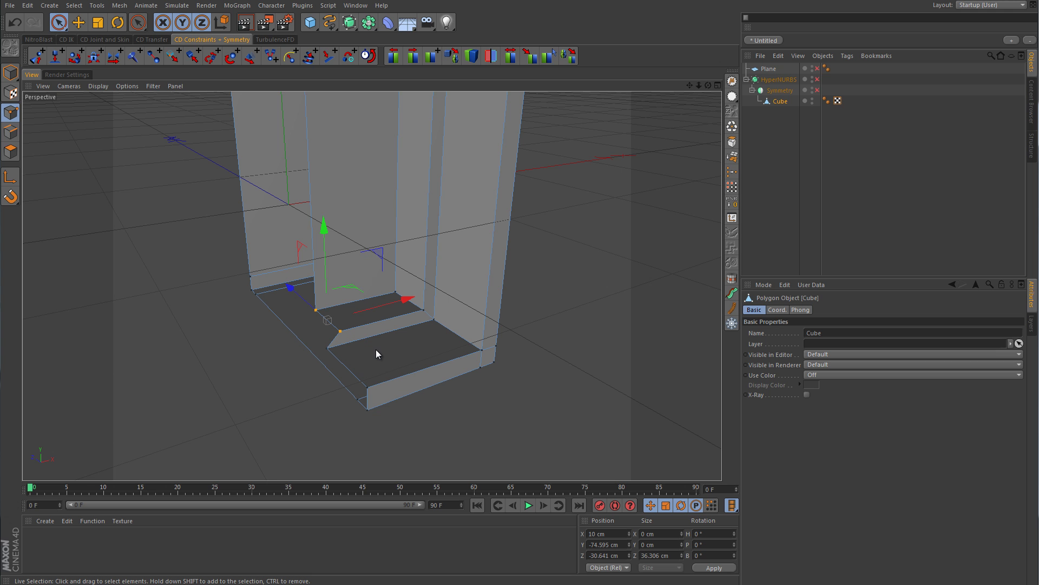
{"action": "left_click_drag", "start_coordinate": [410, 352], "coordinate": [428, 365], "text": "alt"}
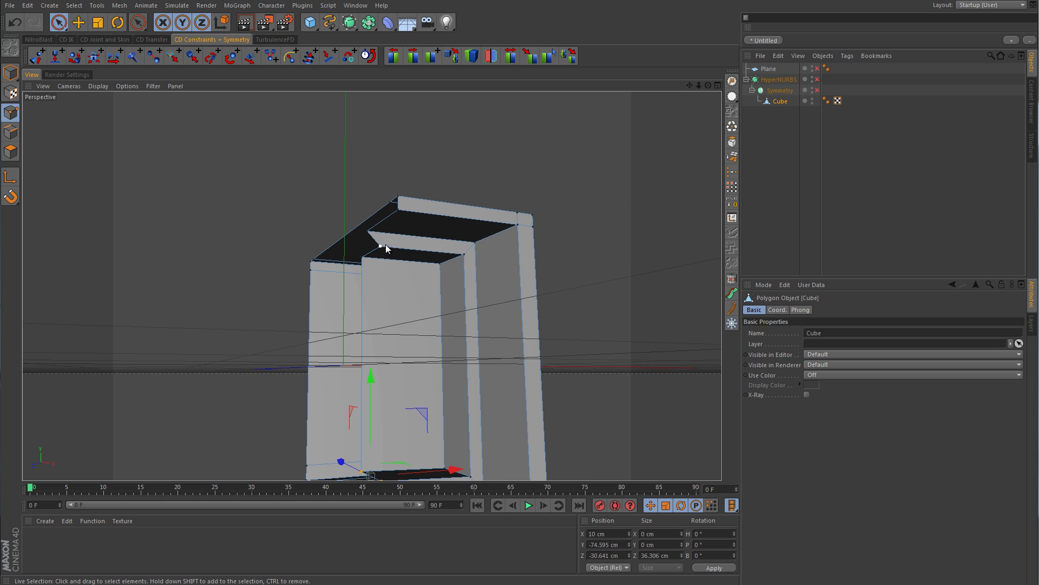
{"action": "left_click_drag", "start_coordinate": [359, 255], "coordinate": [374, 234]}
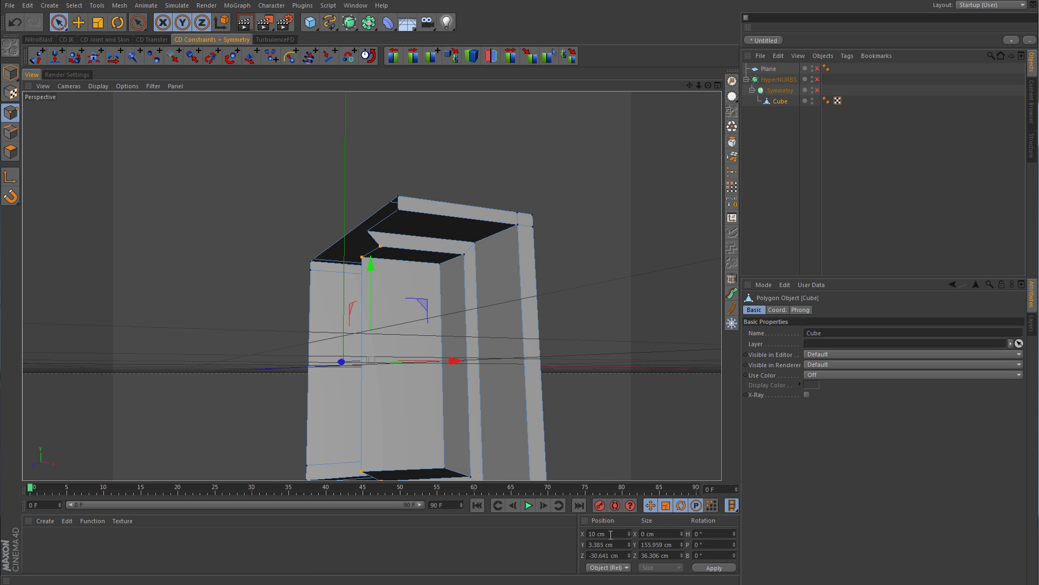
{"action": "type", "text": "0"}
{"action": "key", "text": "Return"}
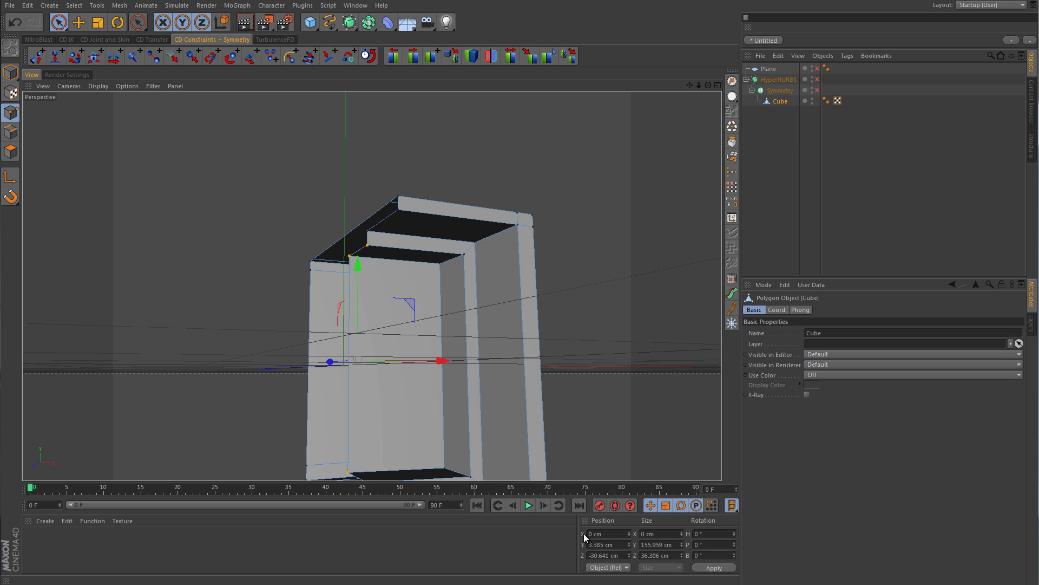
Deselect the cube and examine its inner edge against the mirror plane in the front view.
{"action": "left_click", "coordinate": [859, 208]}
{"action": "middle_click", "coordinate": [558, 372]}
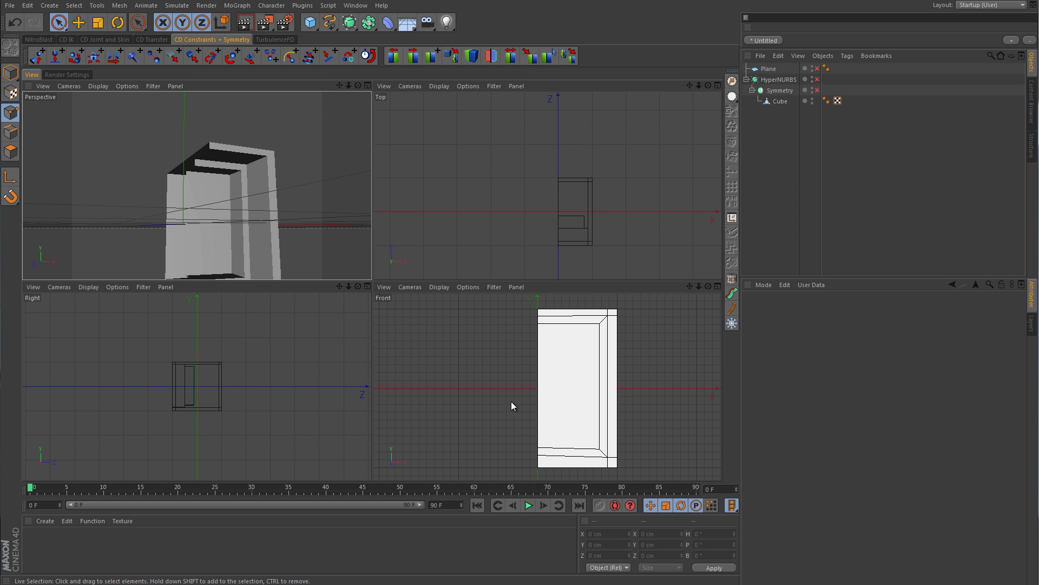
{"action": "middle_click", "coordinate": [511, 401]}
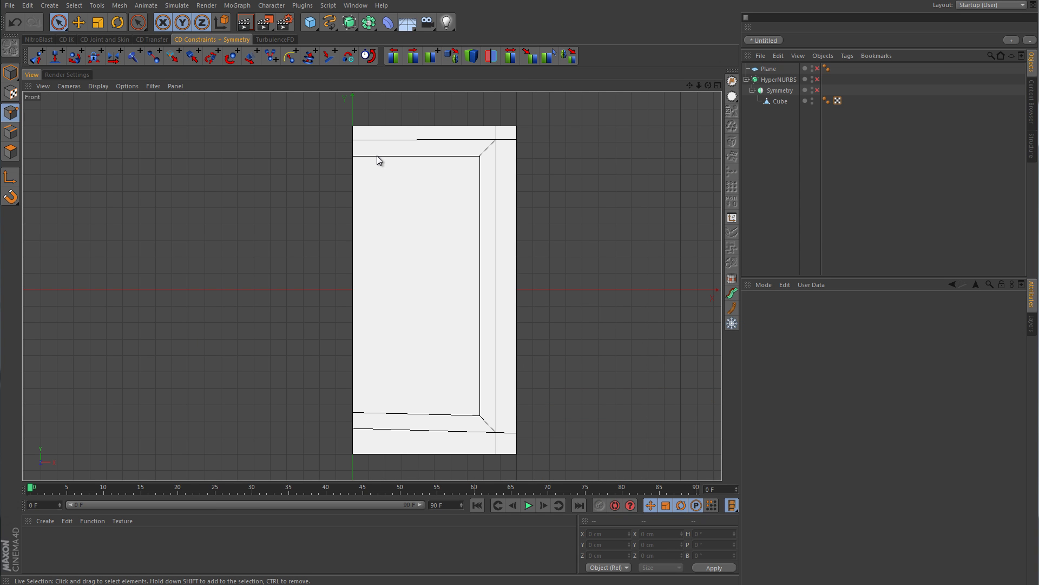
{"action": "middle_click", "coordinate": [405, 310]}
{"action": "middle_click", "coordinate": [255, 194]}
Preview the cube with Symmetry and HyperNURBS enabled, and undo back to point editing with both disabled.
{"action": "left_click", "coordinate": [818, 90]}
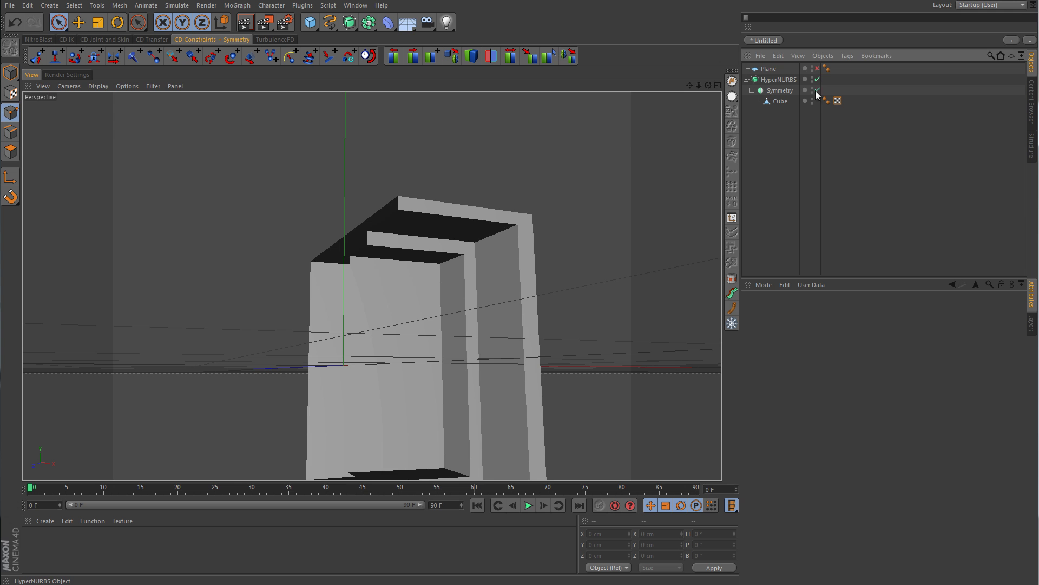
{"action": "left_click", "coordinate": [818, 79]}
{"action": "left_click_drag", "start_coordinate": [538, 262], "coordinate": [460, 308], "text": "alt"}
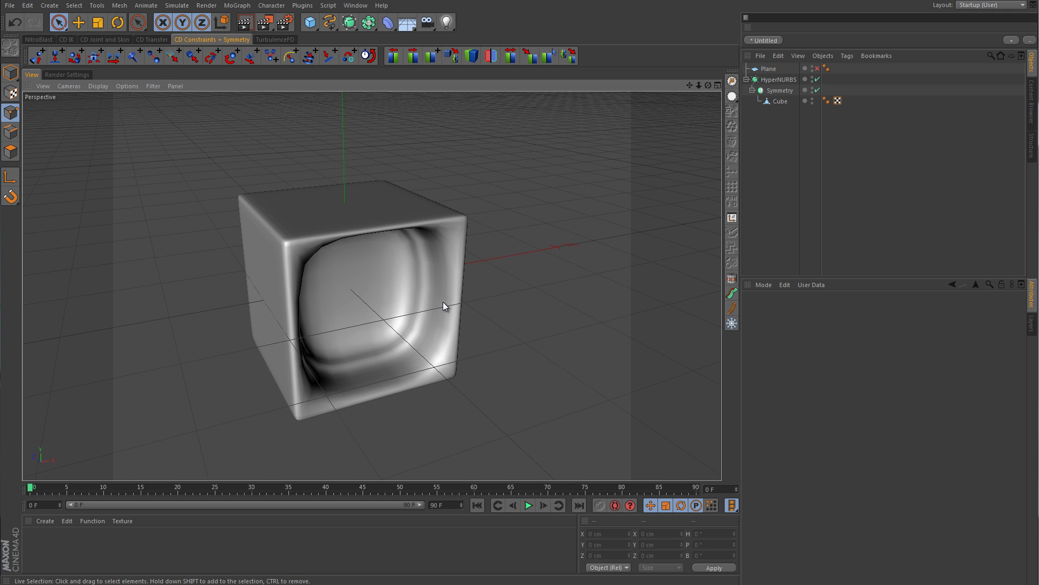
{"action": "key", "text": "ctrl+z"}
{"action": "key", "text": "ctrl+z"}
{"action": "left_click", "coordinate": [443, 301]}
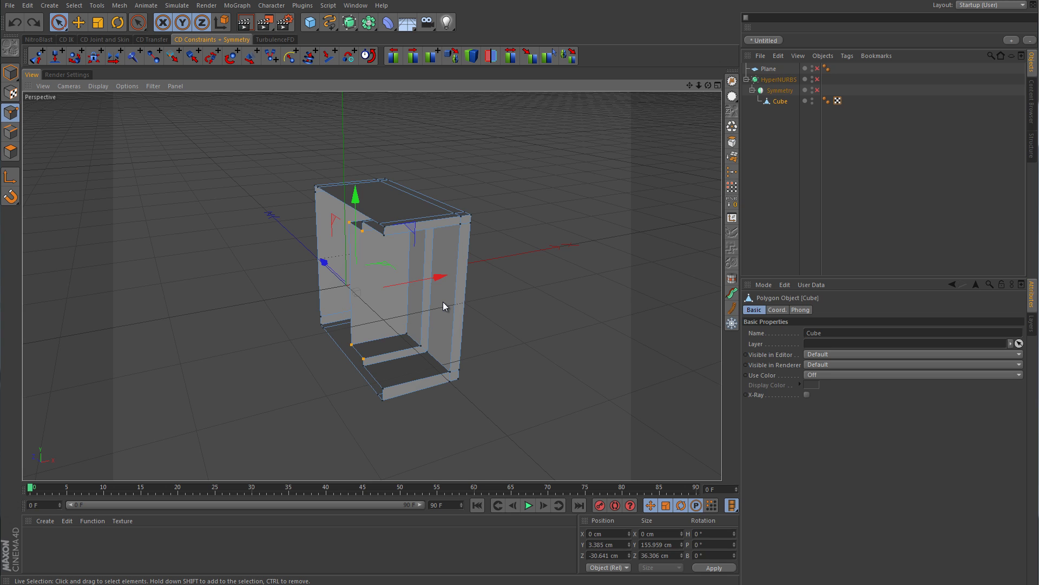
Move the cube's lower inset points away from the symmetry plane along X by uneven amounts.
{"action": "scroll", "coordinate": [387, 382], "scroll_direction": "up", "scroll_amount": 5}
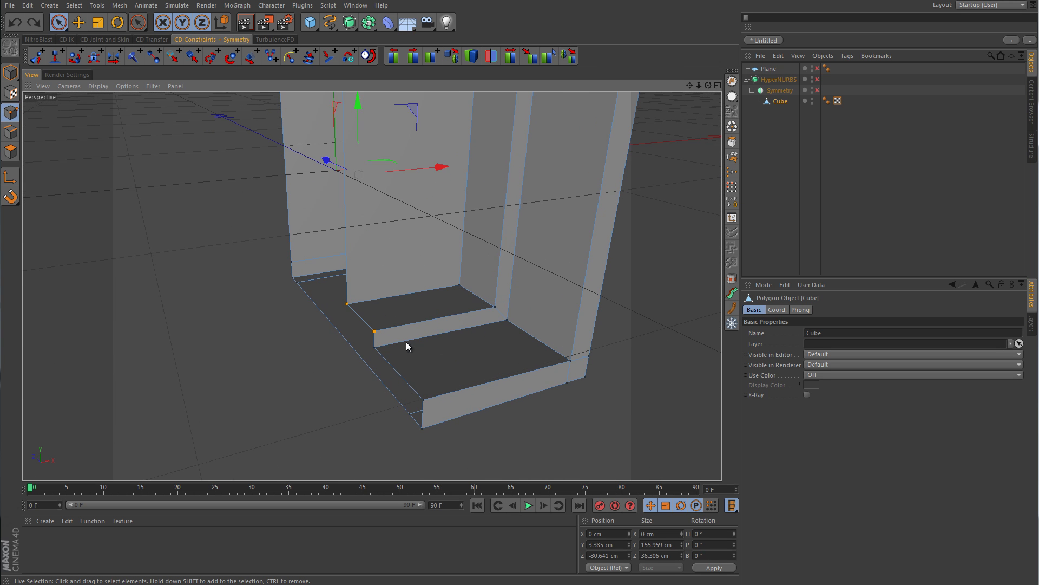
{"action": "left_click", "coordinate": [374, 348]}
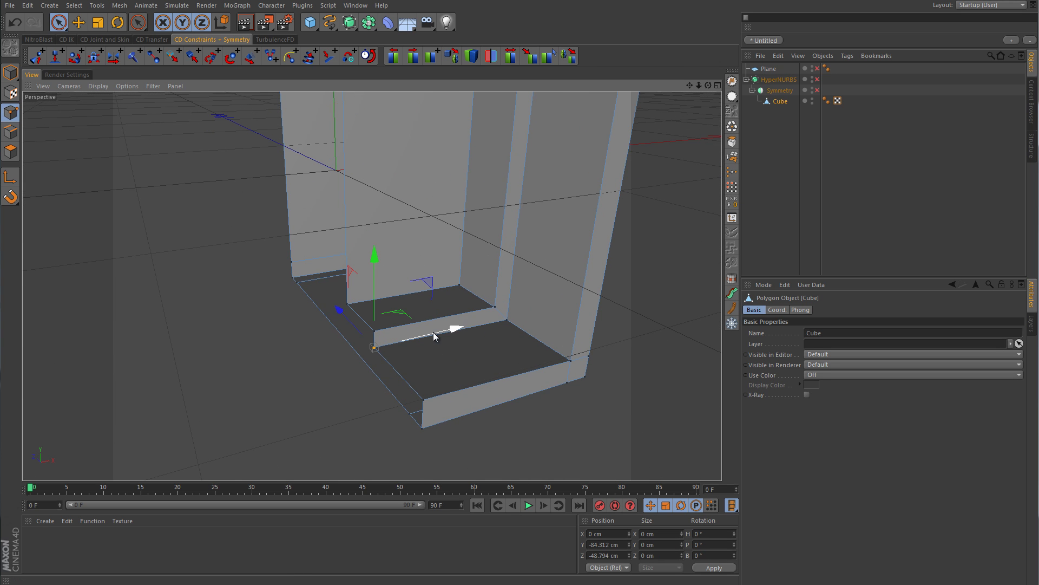
{"action": "left_click_drag", "start_coordinate": [433, 332], "coordinate": [321, 270]}
{"action": "left_click", "coordinate": [374, 332]}
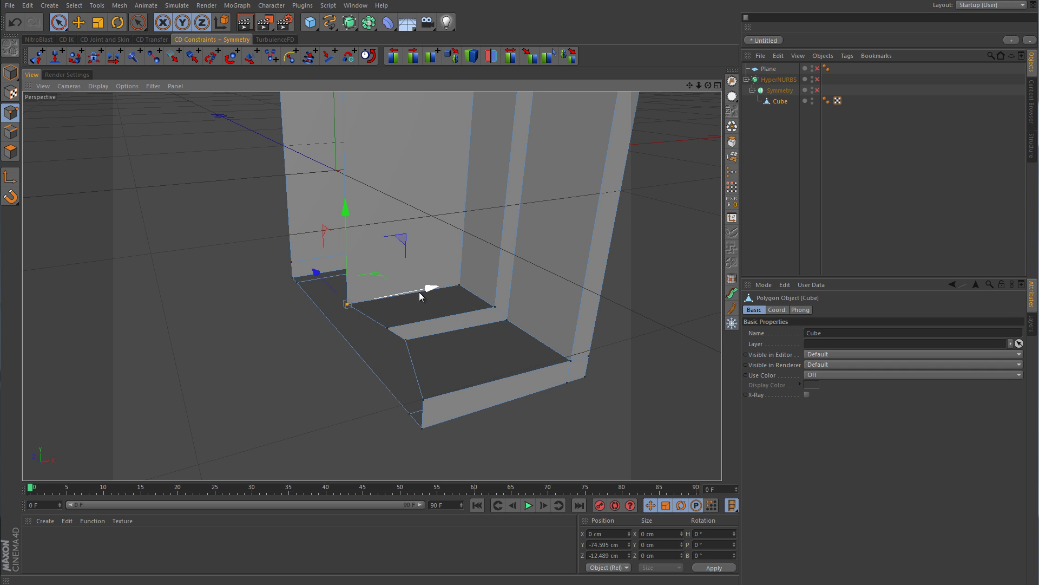
{"action": "left_click_drag", "start_coordinate": [419, 291], "coordinate": [355, 254]}
Move the upper inset points unevenly away from the symmetry plane along X, placing the front upper one at about 36 cm.
{"action": "left_click", "coordinate": [331, 212]}
{"action": "left_click", "coordinate": [373, 217]}
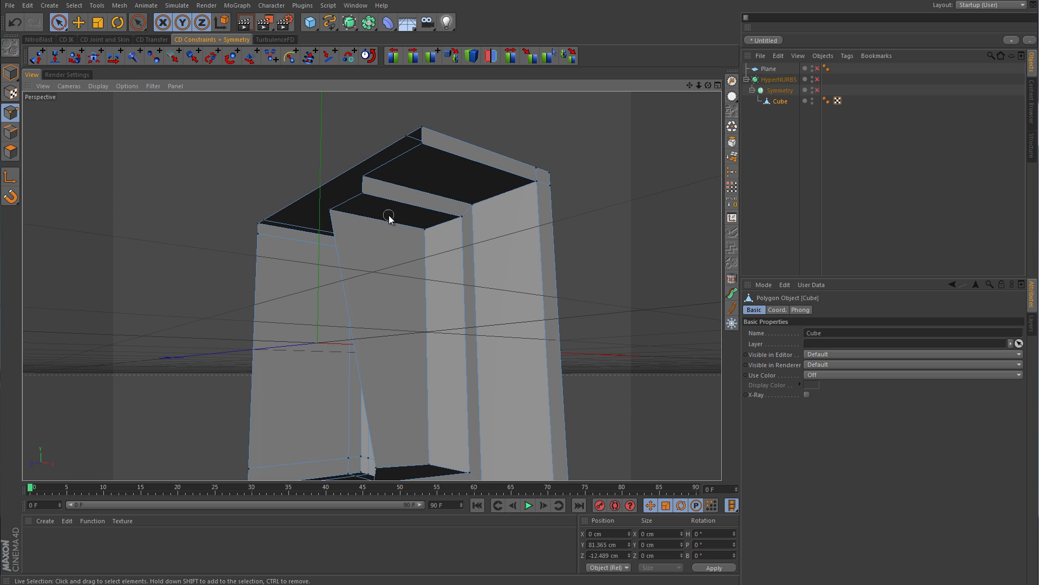
{"action": "left_click", "coordinate": [331, 213]}
{"action": "left_click_drag", "start_coordinate": [343, 223], "coordinate": [404, 209]}
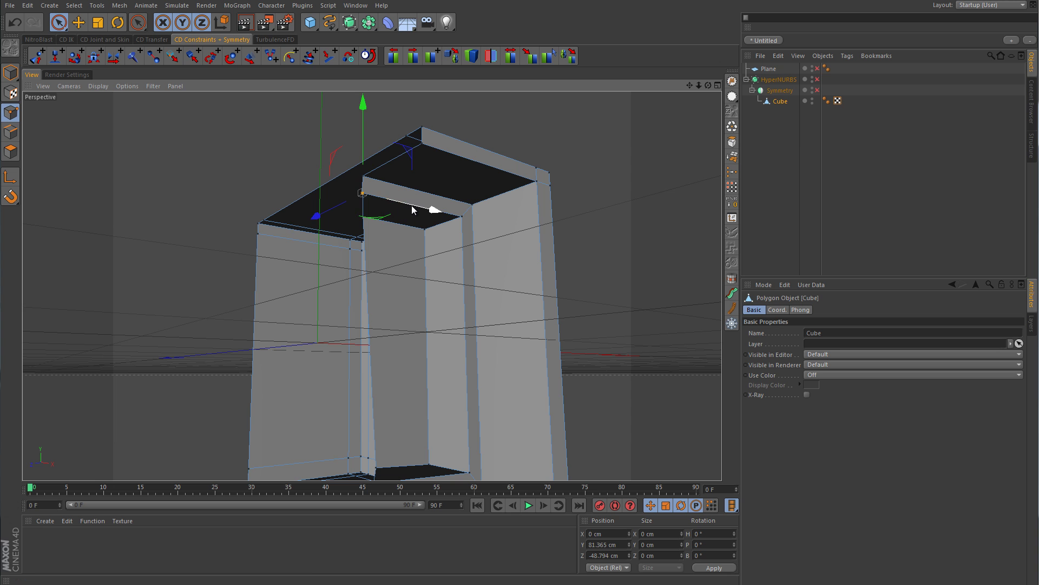
{"action": "left_click_drag", "start_coordinate": [377, 197], "coordinate": [457, 196]}
Show the front view in Lines display so the displaced points can be seen through the mesh.
{"action": "left_click_drag", "start_coordinate": [447, 283], "coordinate": [476, 342], "text": "alt"}
{"action": "middle_click", "coordinate": [476, 342]}
{"action": "middle_click", "coordinate": [485, 336]}
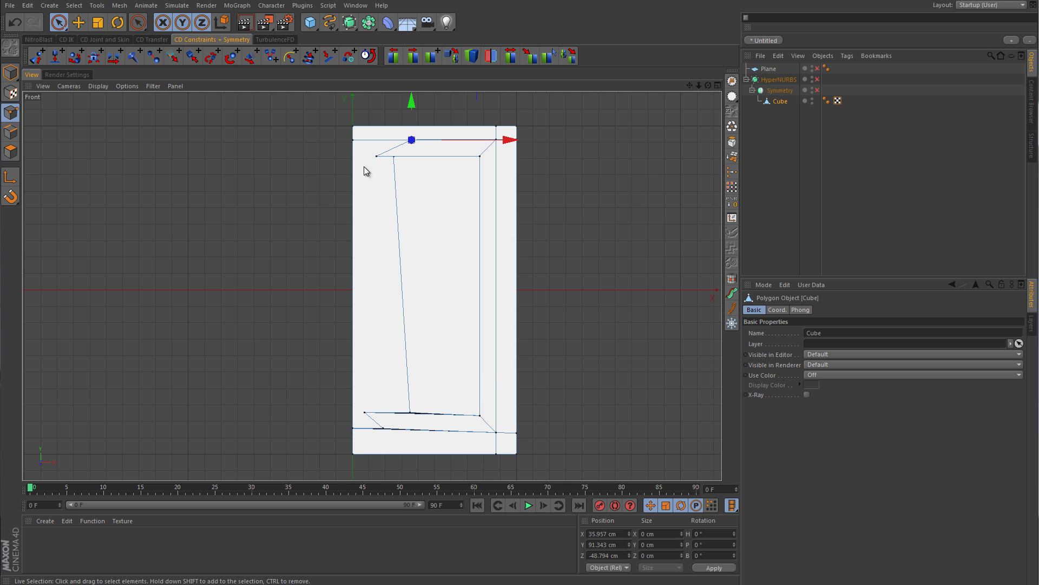
{"action": "left_click", "coordinate": [103, 84]}
{"action": "left_click", "coordinate": [109, 193]}
{"action": "left_click", "coordinate": [100, 85]}
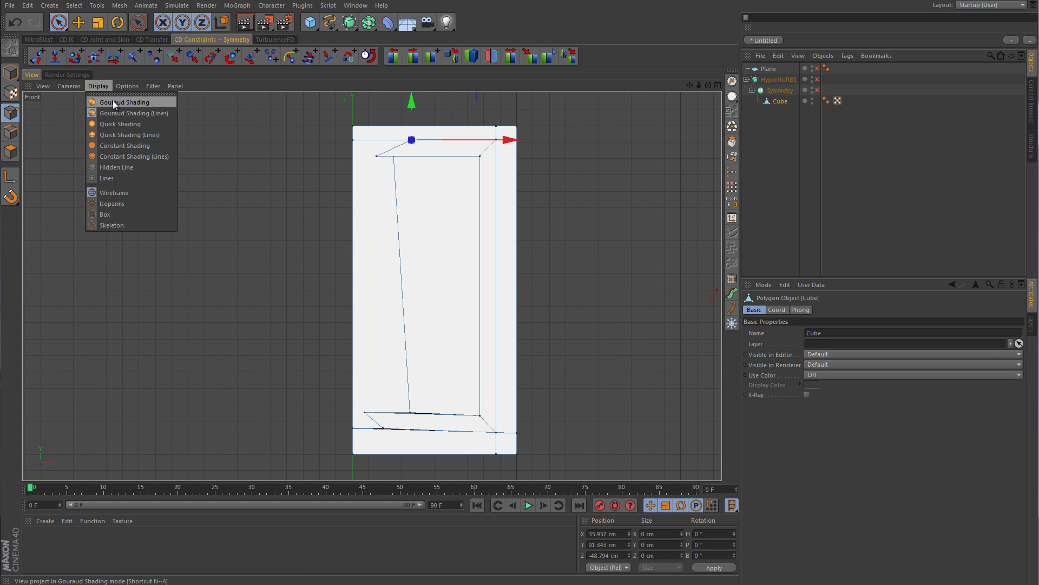
{"action": "left_click", "coordinate": [112, 100]}
{"action": "left_click", "coordinate": [103, 86]}
{"action": "left_click", "coordinate": [111, 179]}
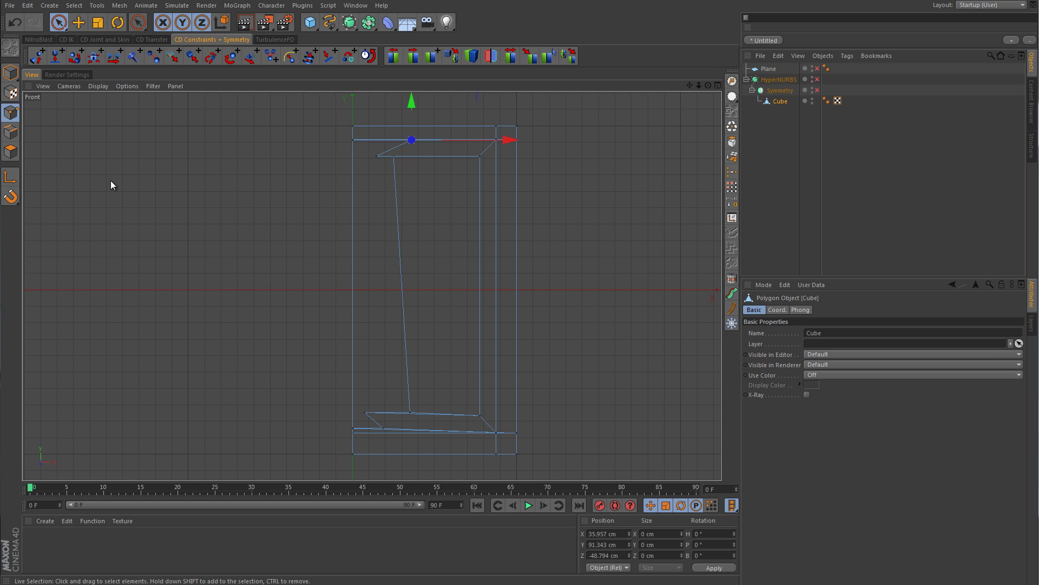
Select all displaced upper and lower inset points in the front view with Rectangle Selection.
{"action": "left_click", "coordinate": [59, 22]}
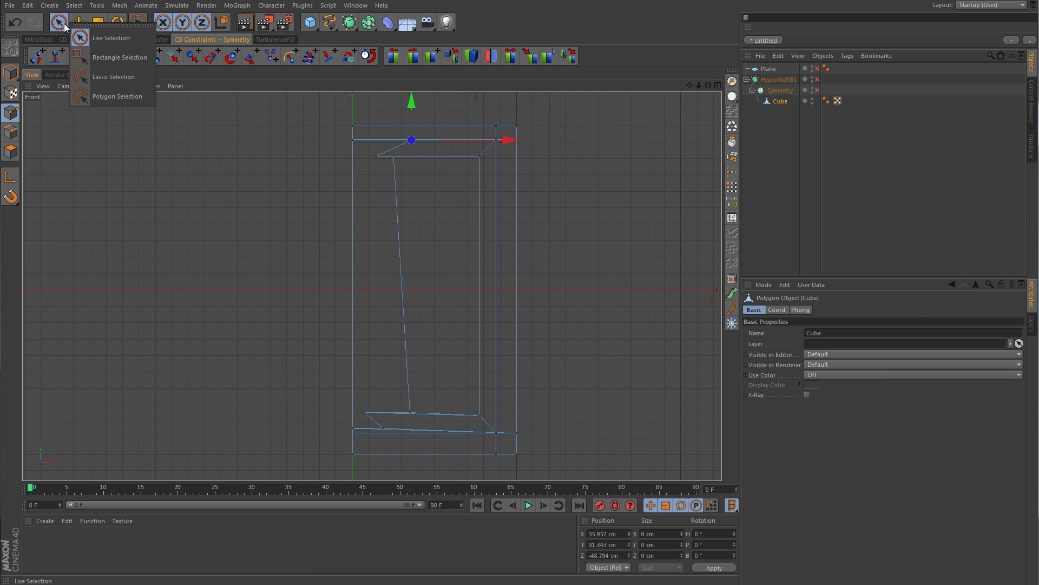
{"action": "left_click", "coordinate": [104, 57]}
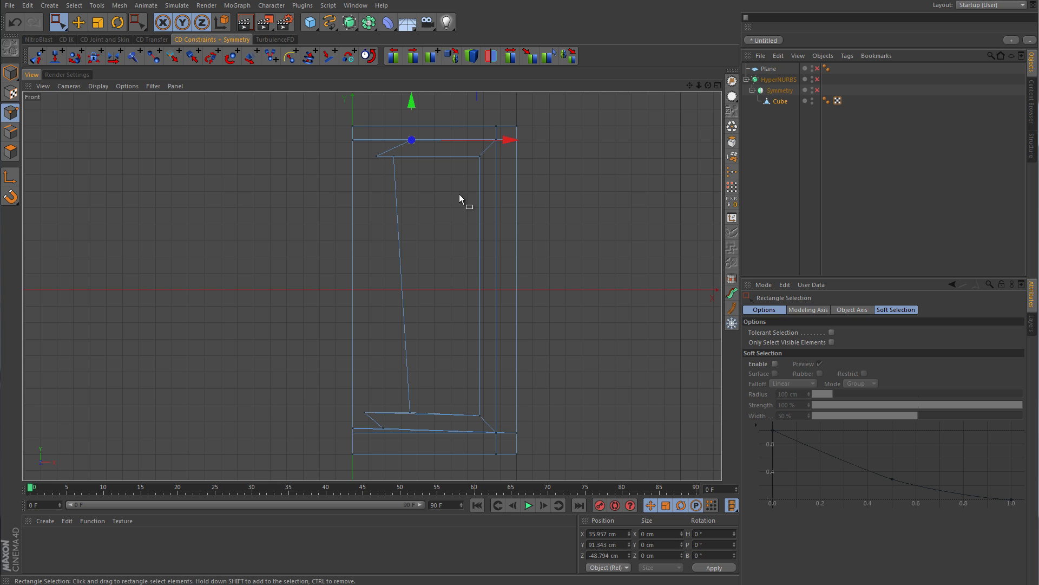
{"action": "left_click_drag", "start_coordinate": [455, 104], "coordinate": [368, 180]}
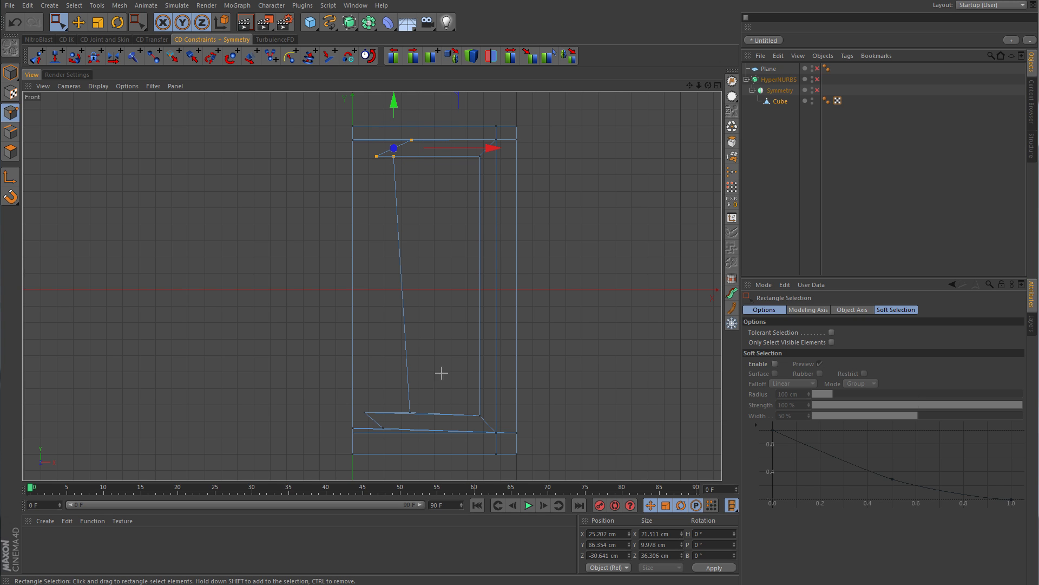
{"action": "left_click_drag", "start_coordinate": [438, 379], "coordinate": [361, 445], "text": "shift"}
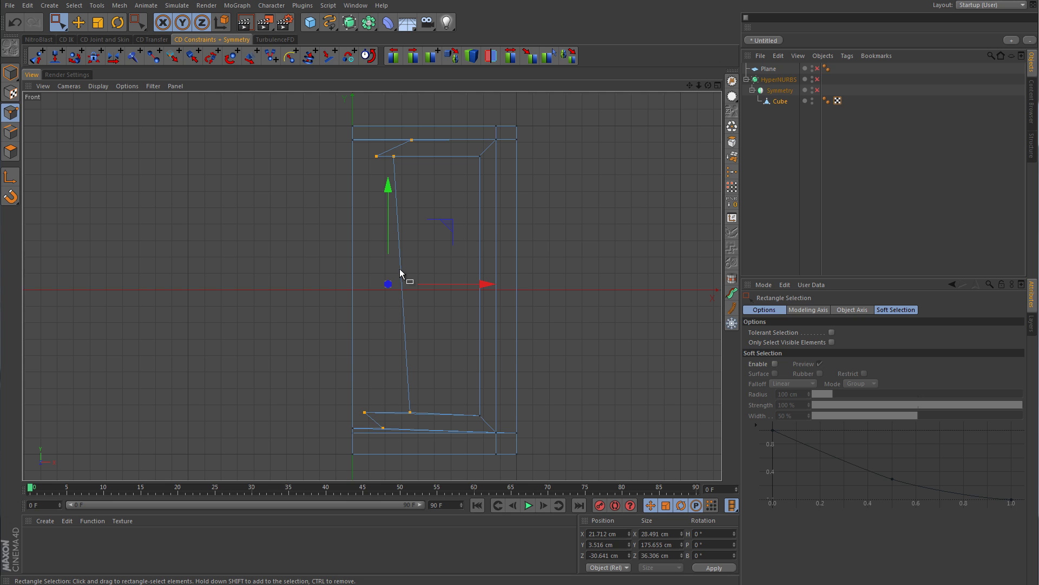
Try to align the selected points by setting their shared X position to 0 cm, and undo it.
{"action": "left_click", "coordinate": [605, 533]}
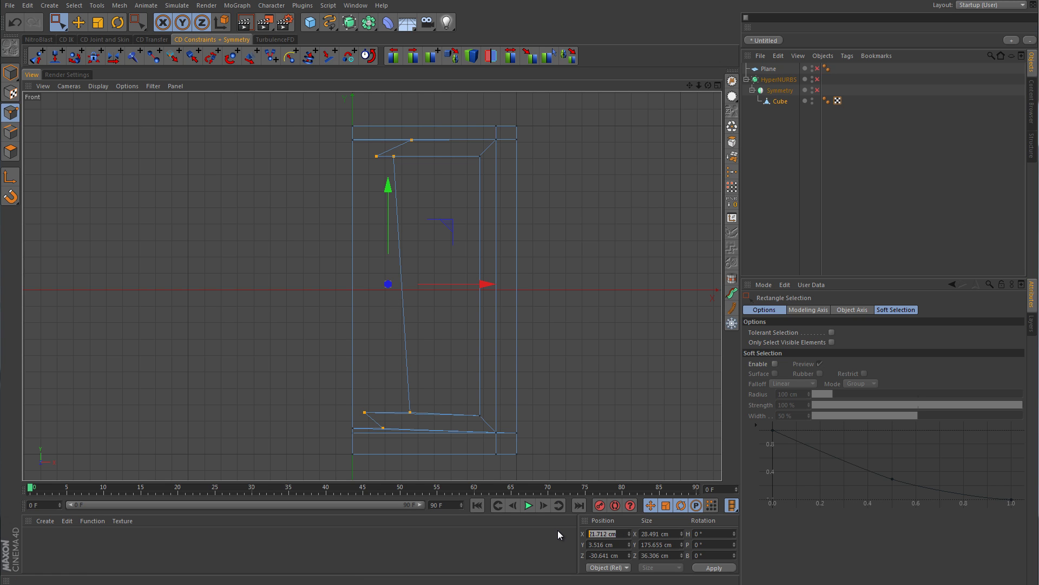
{"action": "type", "text": "0"}
{"action": "key", "text": "Return"}
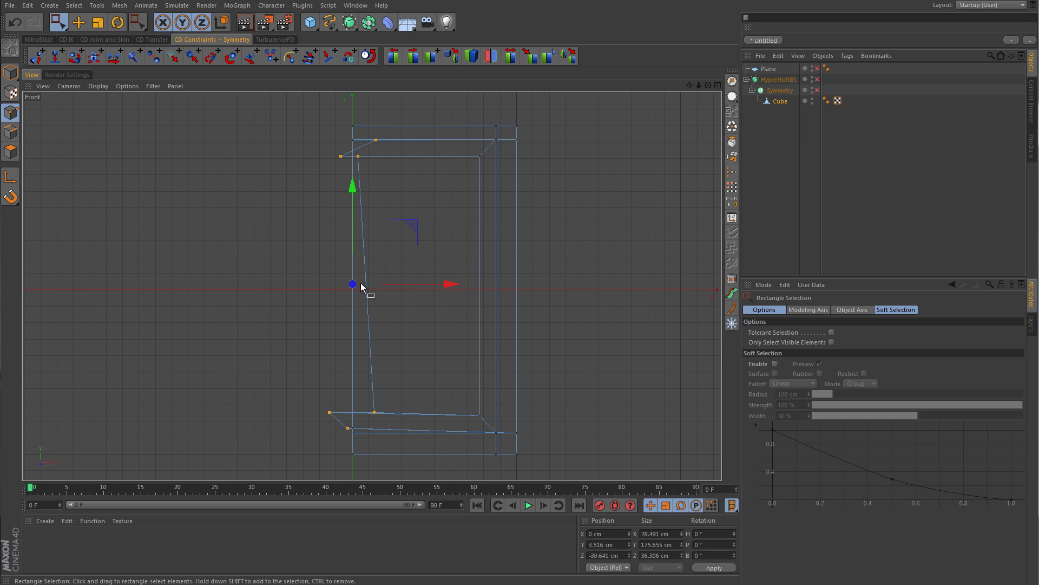
{"action": "key", "text": "ctrl+z"}
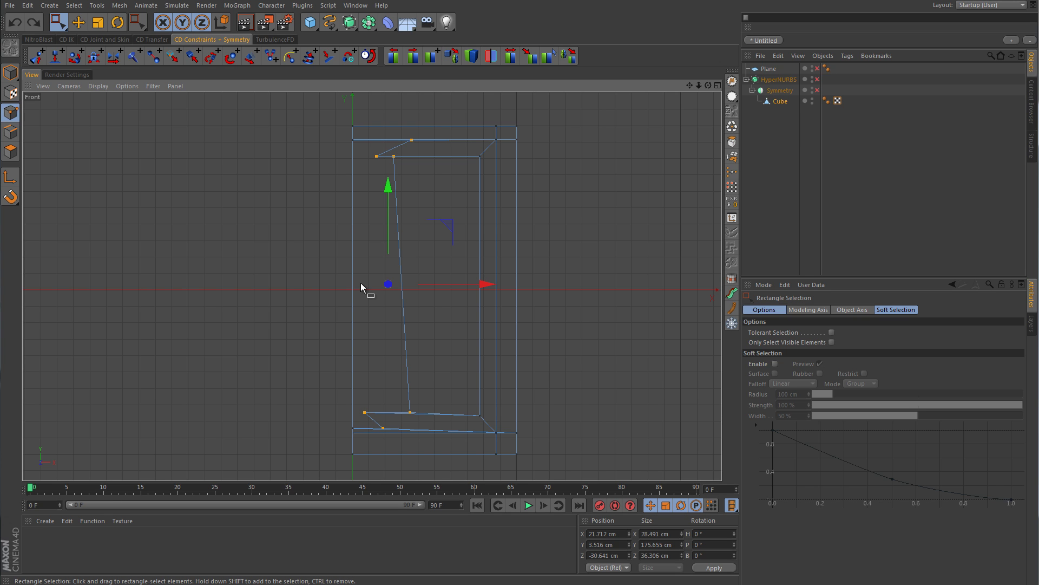
Apply Set Point Value to the selected points with X on Set at 0 cm and the Object coordinate system.
{"action": "left_click", "coordinate": [119, 6]}
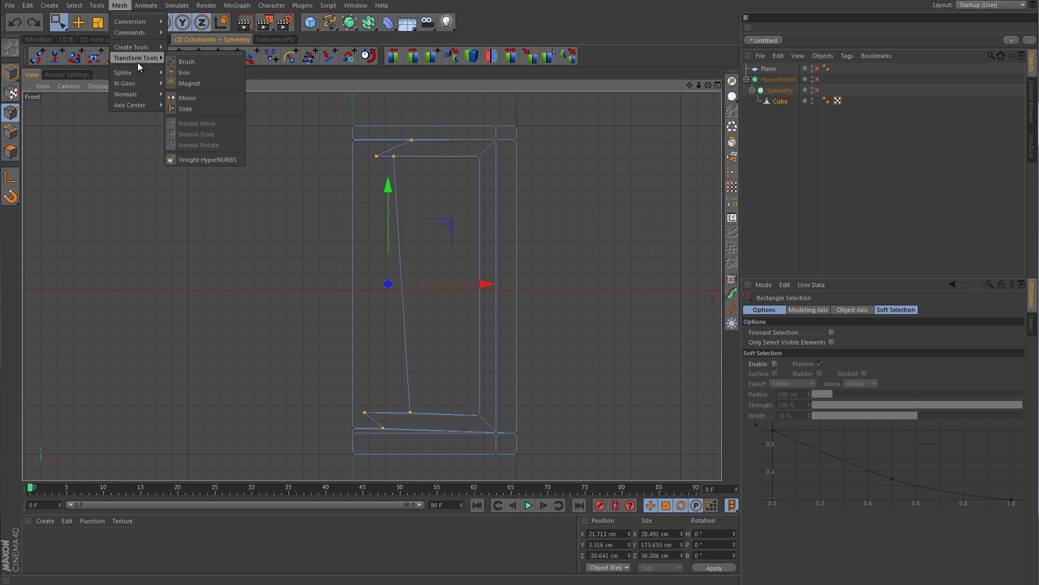
{"action": "mouse_move", "coordinate": [140, 33]}
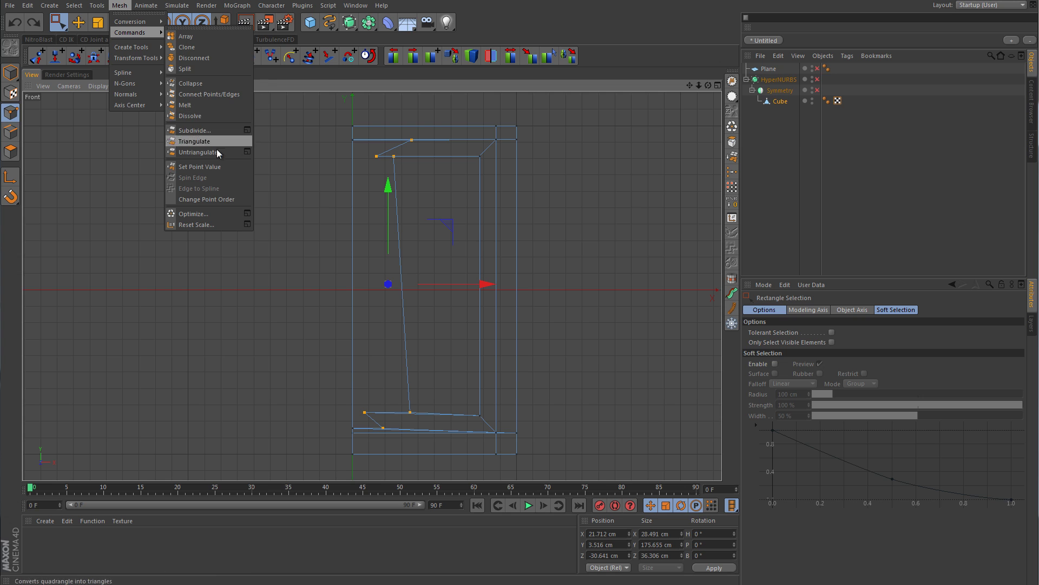
{"action": "left_click", "coordinate": [210, 169]}
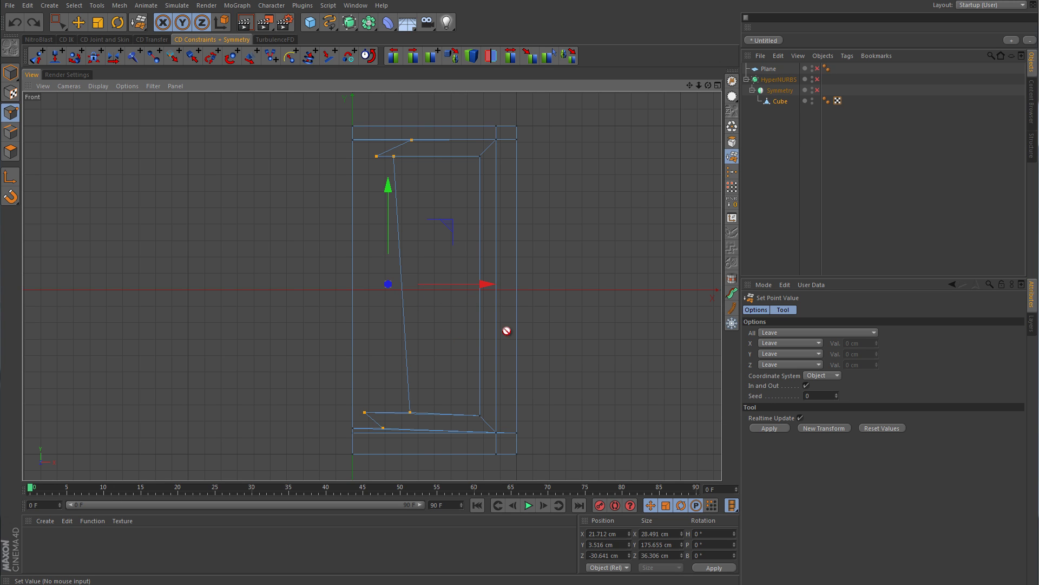
{"action": "left_click", "coordinate": [776, 347]}
{"action": "left_click", "coordinate": [777, 365]}
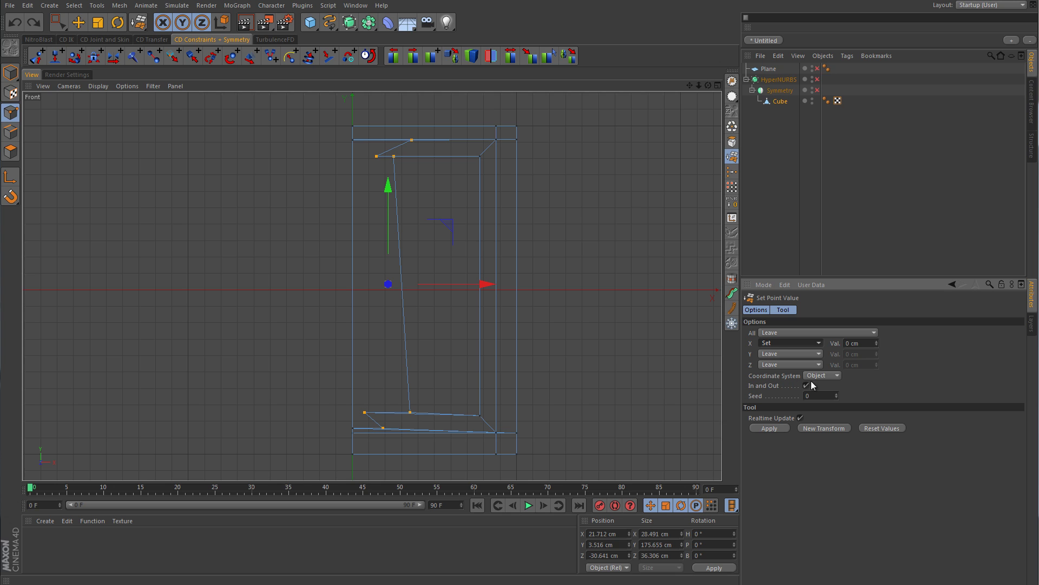
{"action": "left_click", "coordinate": [830, 376]}
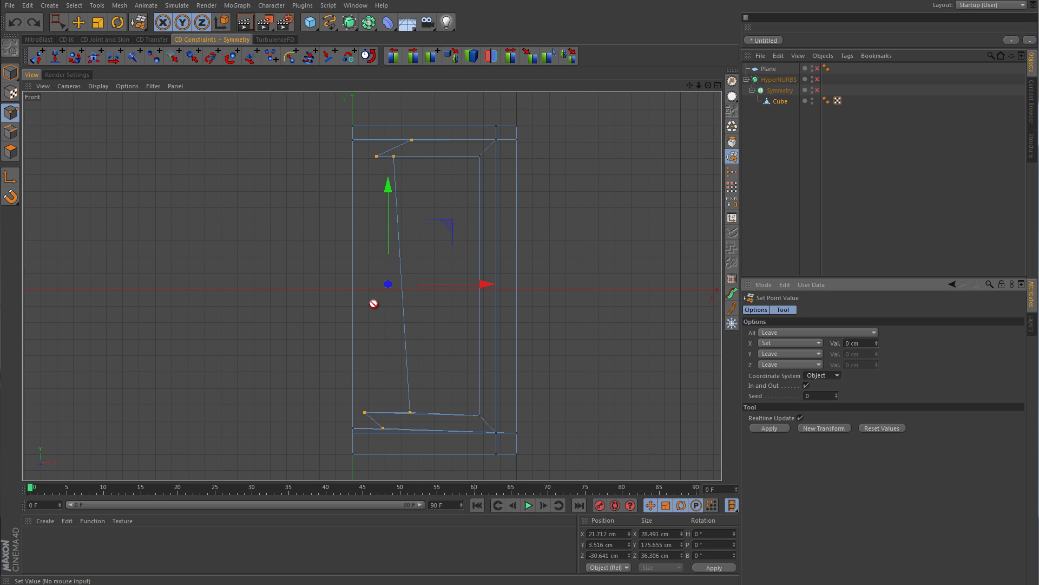
{"action": "left_click", "coordinate": [770, 427]}
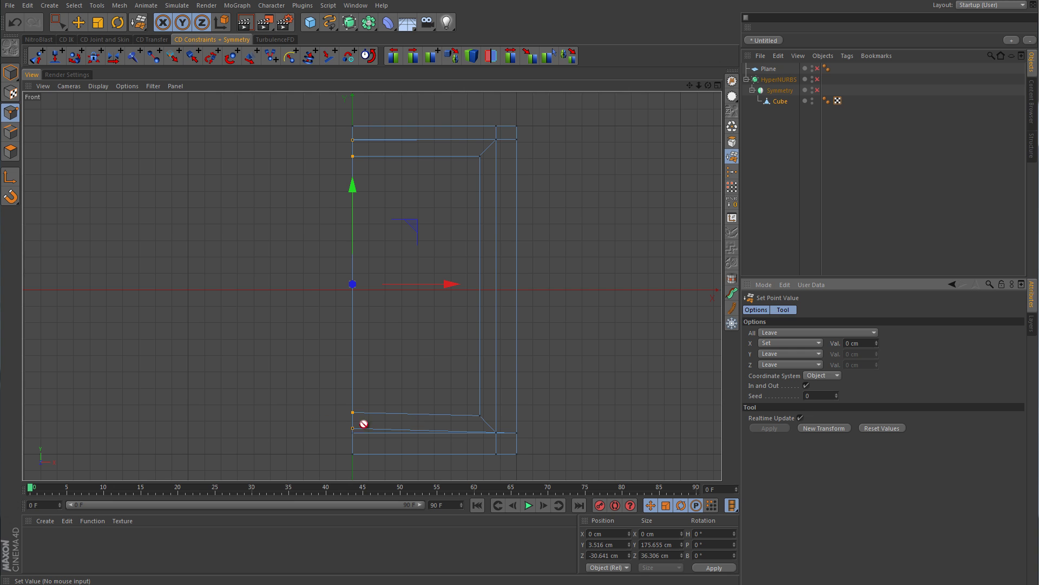
Inspect the aligned inset points in the perspective view and undo the Set Point Value alignment.
{"action": "middle_click", "coordinate": [454, 344]}
{"action": "middle_click", "coordinate": [285, 236]}
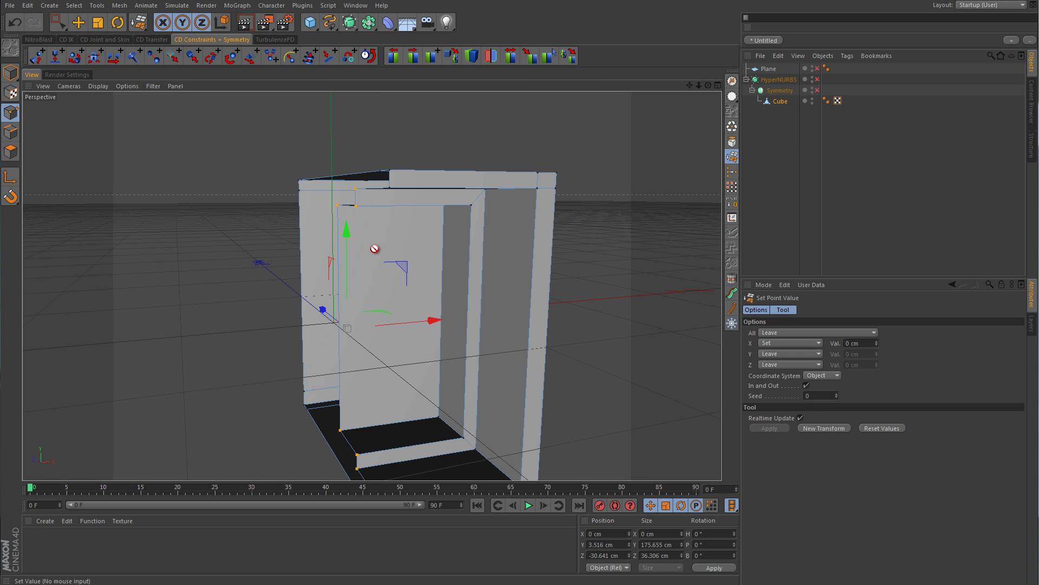
{"action": "right_click_drag", "start_coordinate": [375, 248], "coordinate": [386, 291], "text": "alt"}
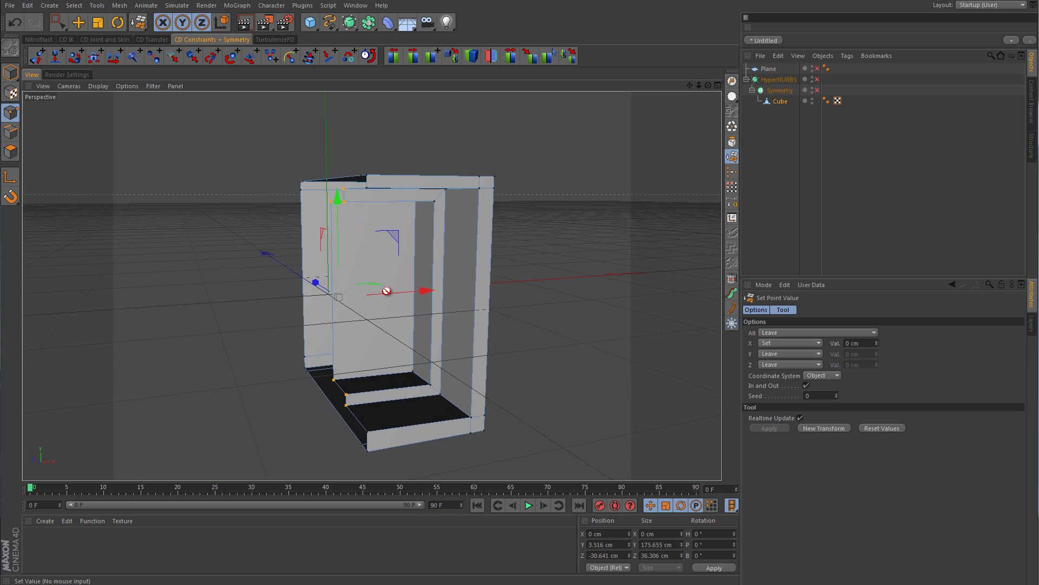
{"action": "left_click_drag", "start_coordinate": [387, 291], "coordinate": [410, 307], "text": "alt"}
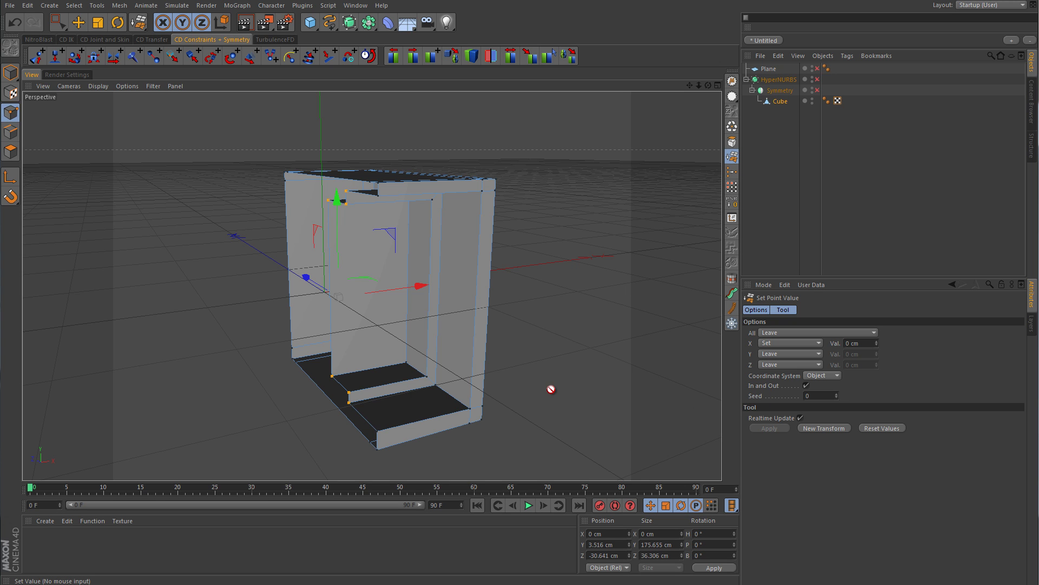
{"action": "key", "text": "ctrl+z"}
Reselect the displaced upper and lower inset points in the perspective view with Live Selection.
{"action": "left_click_drag", "start_coordinate": [56, 25], "coordinate": [76, 33]}
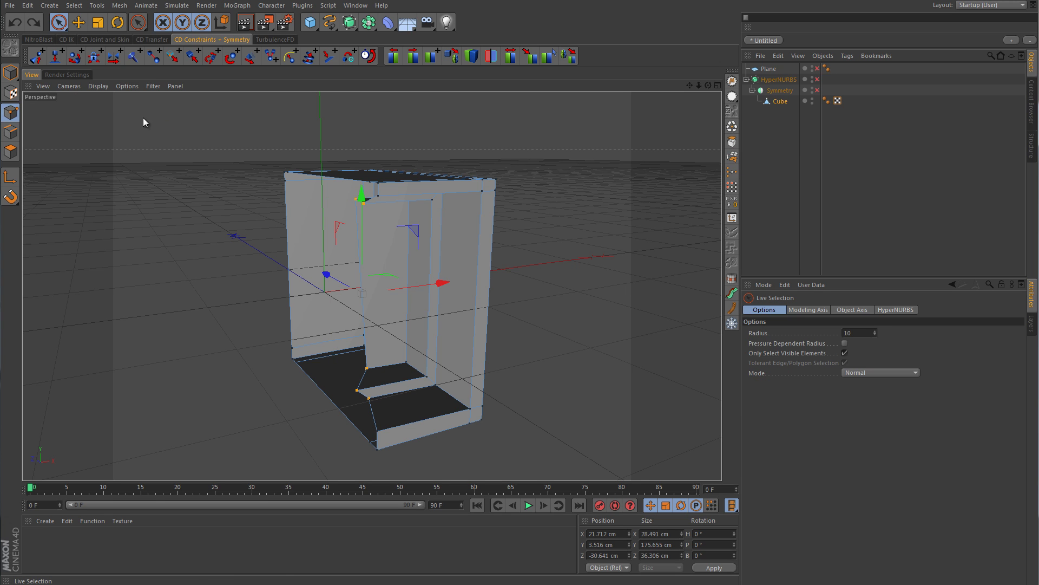
{"action": "left_click", "coordinate": [183, 191]}
{"action": "mouse_move", "coordinate": [355, 203]}
{"action": "left_mouse_down"}
{"action": "mouse_move", "coordinate": [386, 305]}
{"action": "mouse_move", "coordinate": [383, 349]}
{"action": "mouse_move", "coordinate": [359, 389]}
{"action": "mouse_move", "coordinate": [373, 409]}
{"action": "left_mouse_up"}
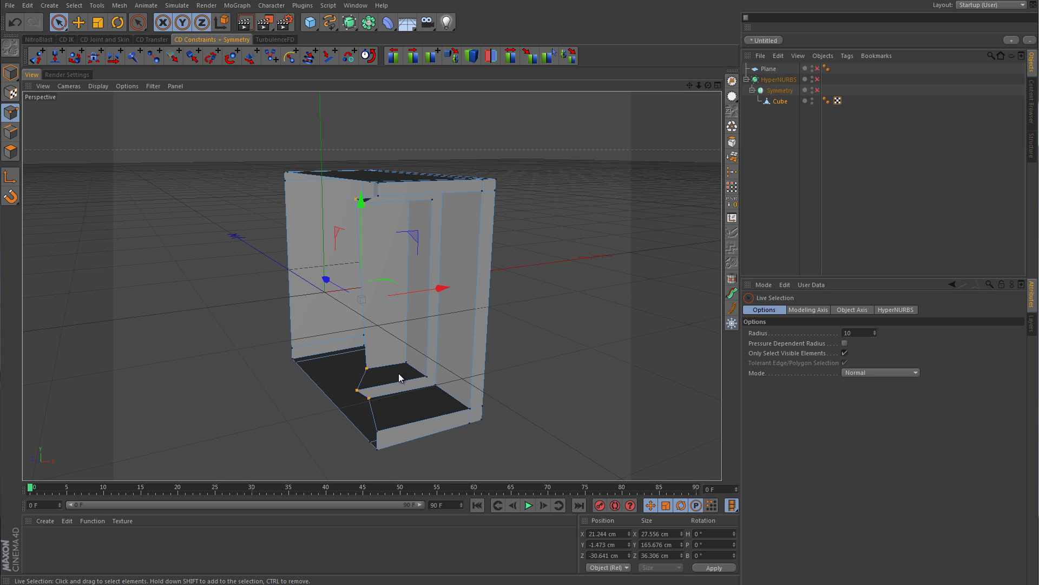
Try Set Point Value on the selected inset points with X on Set at 0 cm, and undo it.
{"action": "left_click", "coordinate": [732, 158]}
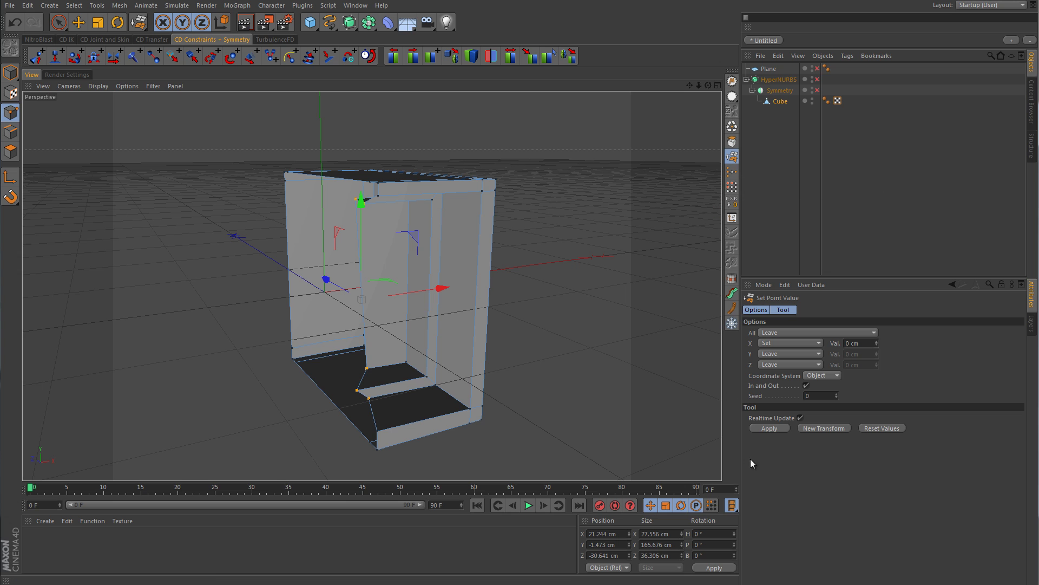
{"action": "left_click", "coordinate": [769, 427]}
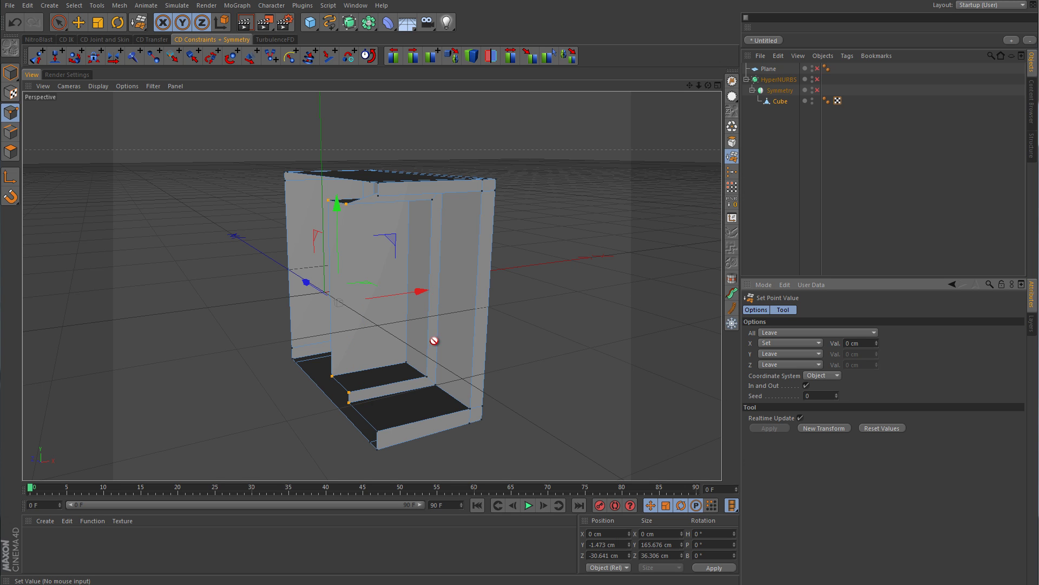
{"action": "key", "text": "ctrl+z"}
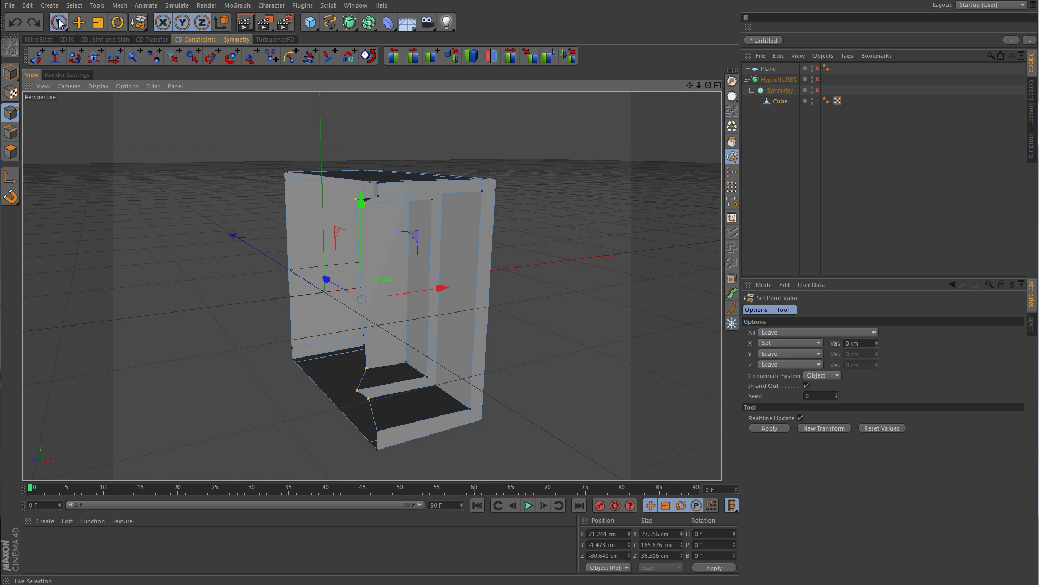
Open the Script Log and the Script Manager and arrange them side by side, enlarging the Script Manager.
{"action": "left_click_drag", "start_coordinate": [59, 23], "coordinate": [101, 47]}
{"action": "left_click", "coordinate": [328, 6]}
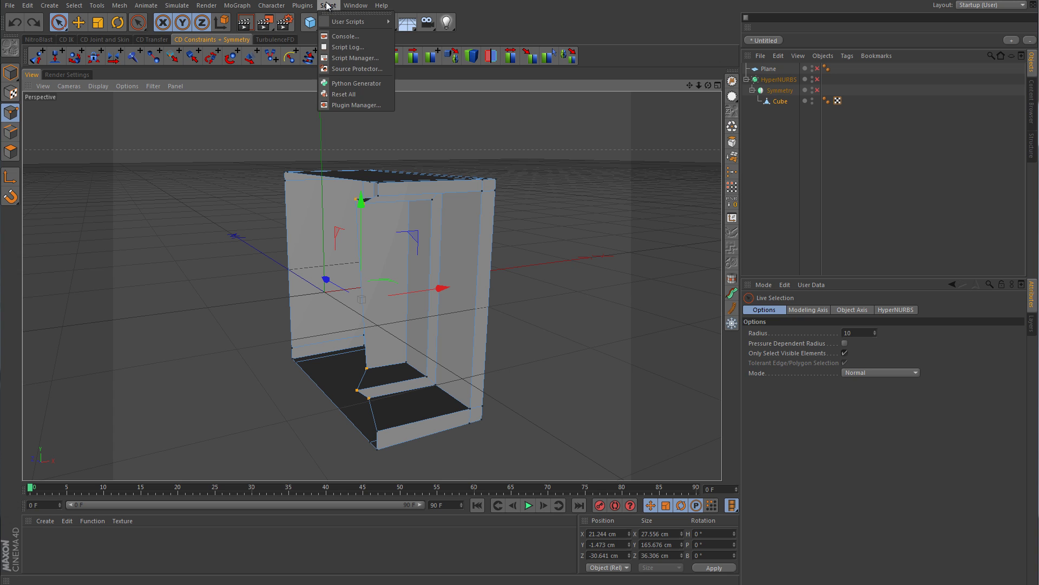
{"action": "left_click", "coordinate": [346, 47]}
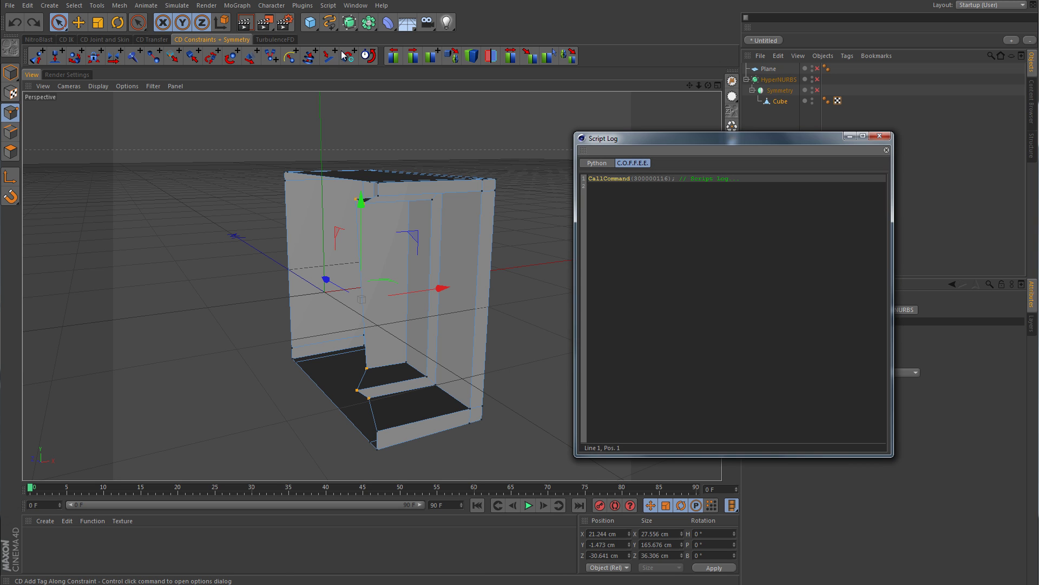
{"action": "left_click_drag", "start_coordinate": [817, 138], "coordinate": [638, 106]}
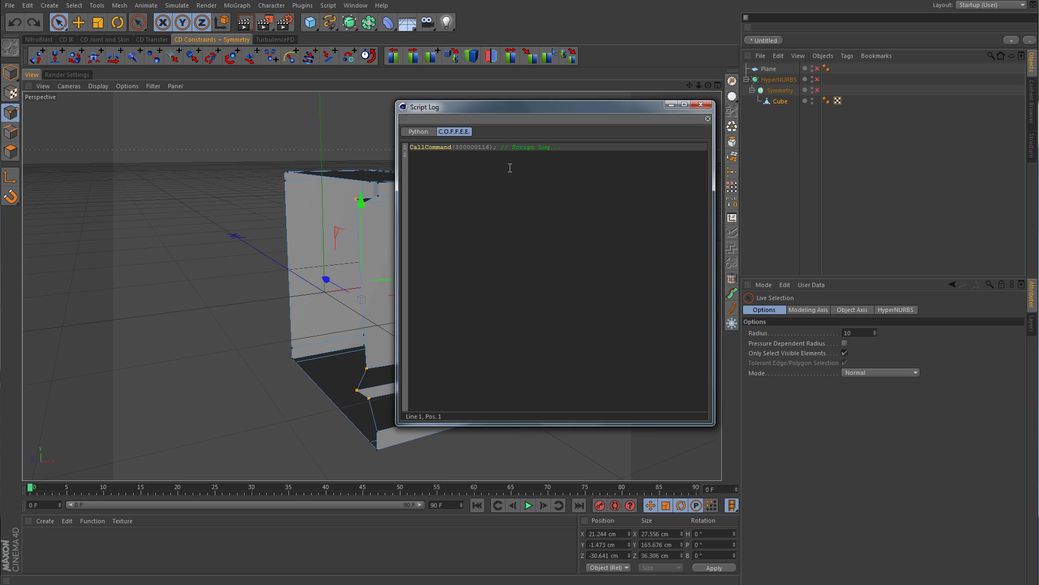
{"action": "left_click", "coordinate": [328, 7]}
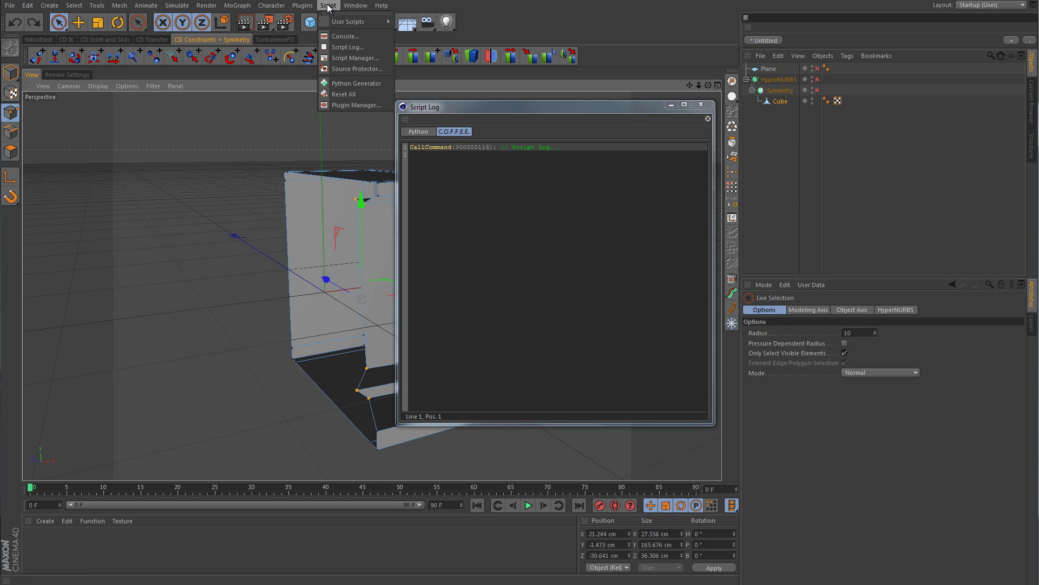
{"action": "left_click", "coordinate": [344, 55]}
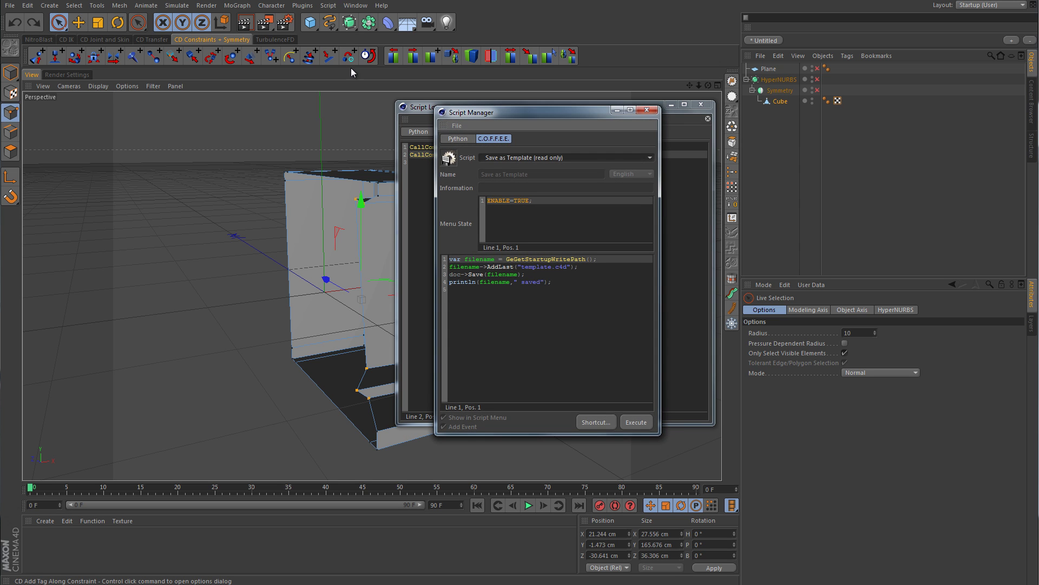
{"action": "left_click_drag", "start_coordinate": [566, 113], "coordinate": [182, 99]}
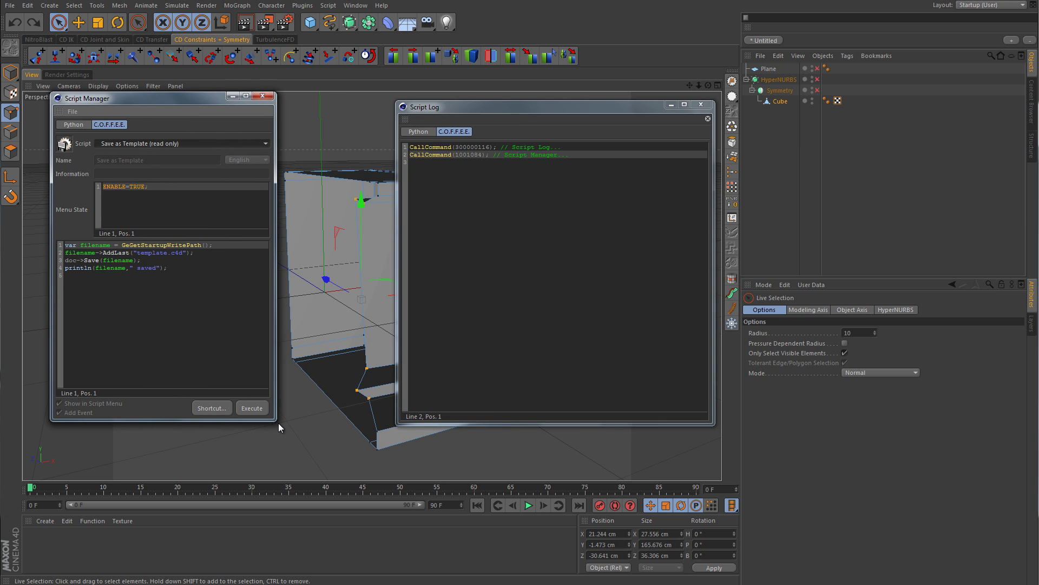
{"action": "left_click_drag", "start_coordinate": [273, 420], "coordinate": [362, 448]}
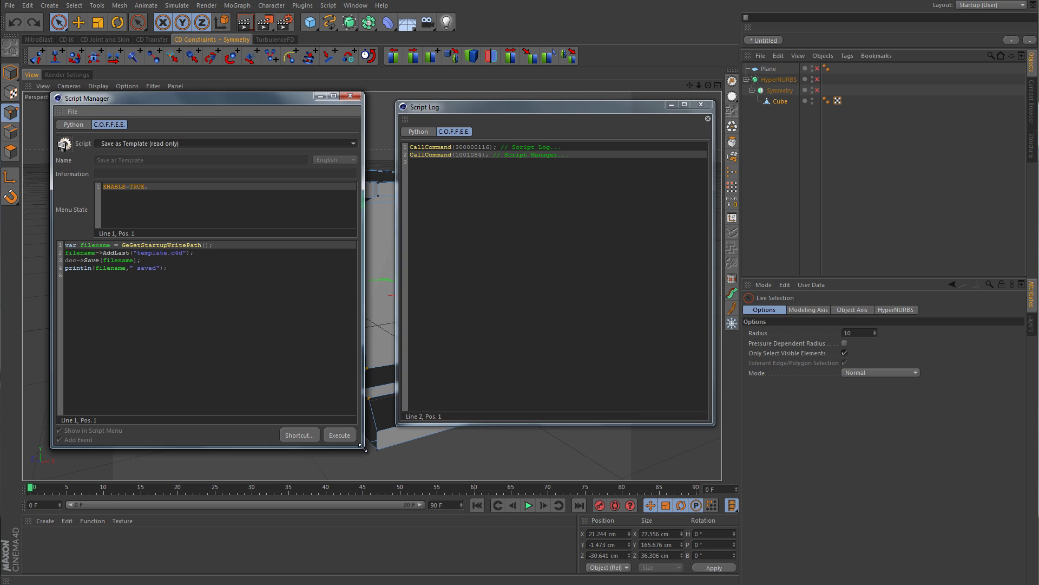
Create a new C.O.F.F.E.E. script named test and compare it with the Python version.
{"action": "left_click", "coordinate": [73, 111]}
{"action": "left_click", "coordinate": [85, 127]}
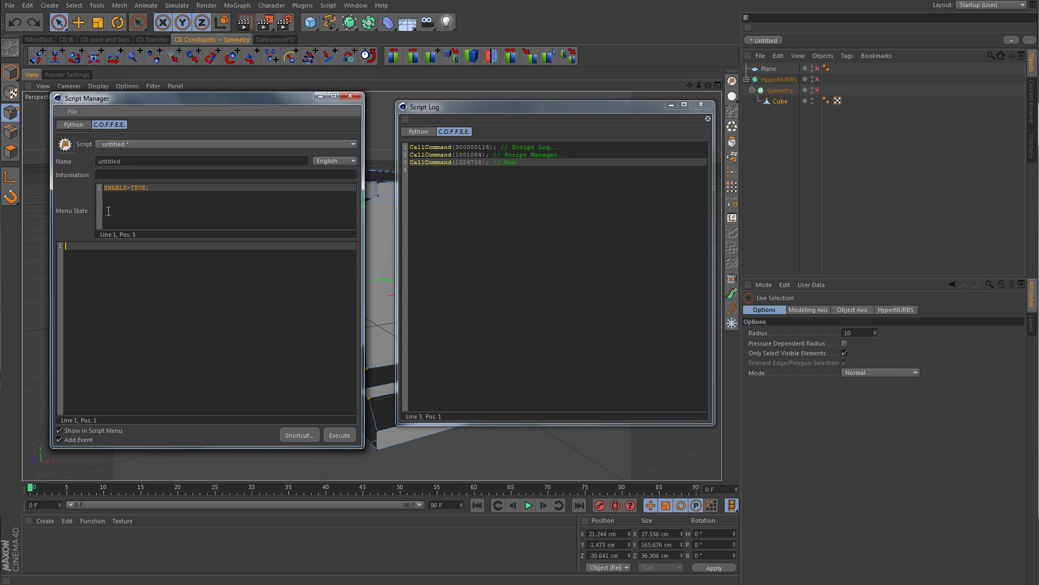
{"action": "double_click", "coordinate": [135, 161]}
{"action": "type", "text": "test"}
{"action": "left_click", "coordinate": [63, 125]}
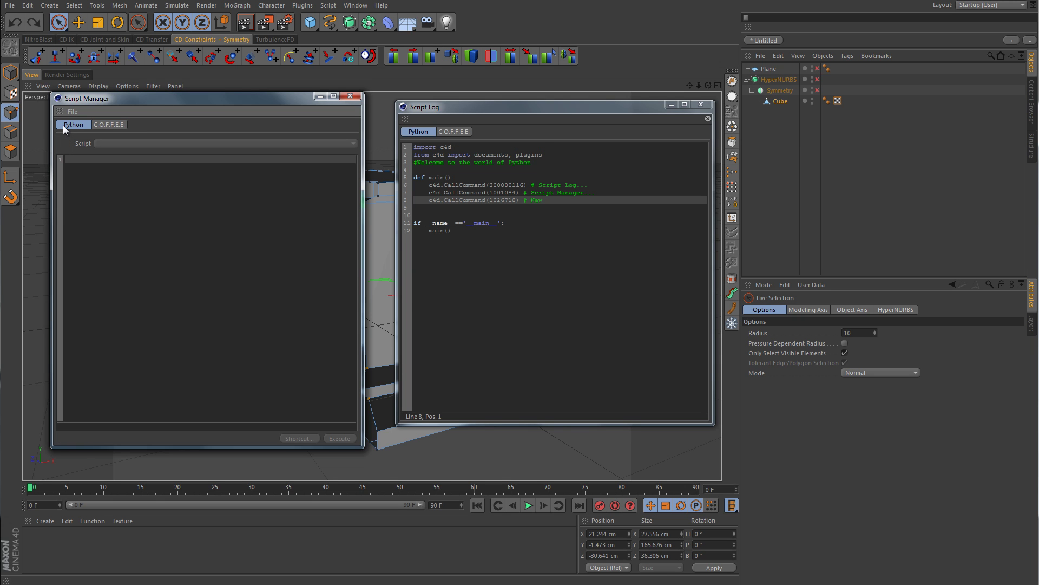
{"action": "left_click", "coordinate": [108, 125]}
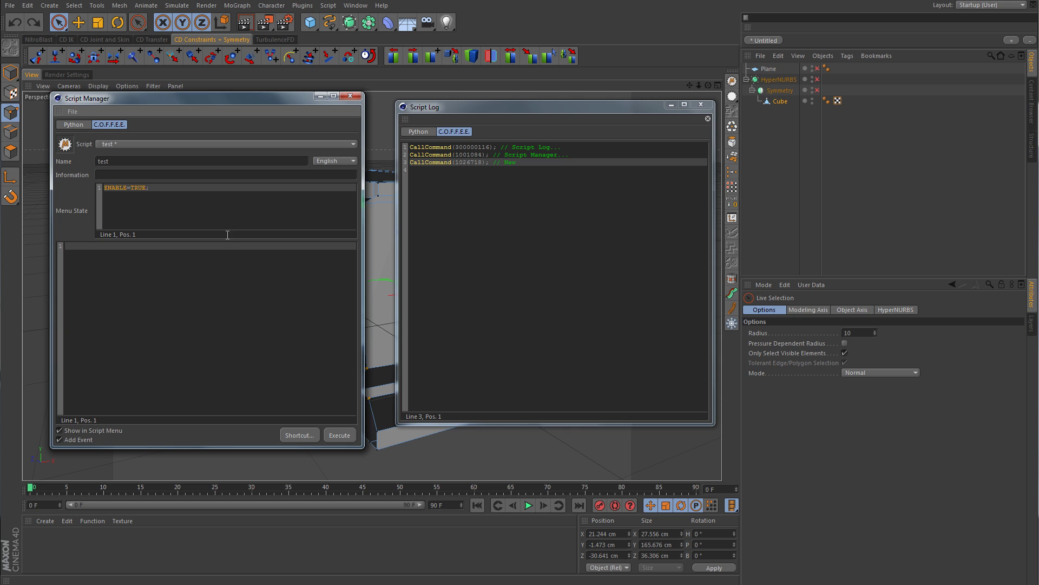
Log the Set Point Value command with X on Set, value 0 cm and the Object coordinate system.
{"action": "left_click", "coordinate": [733, 156]}
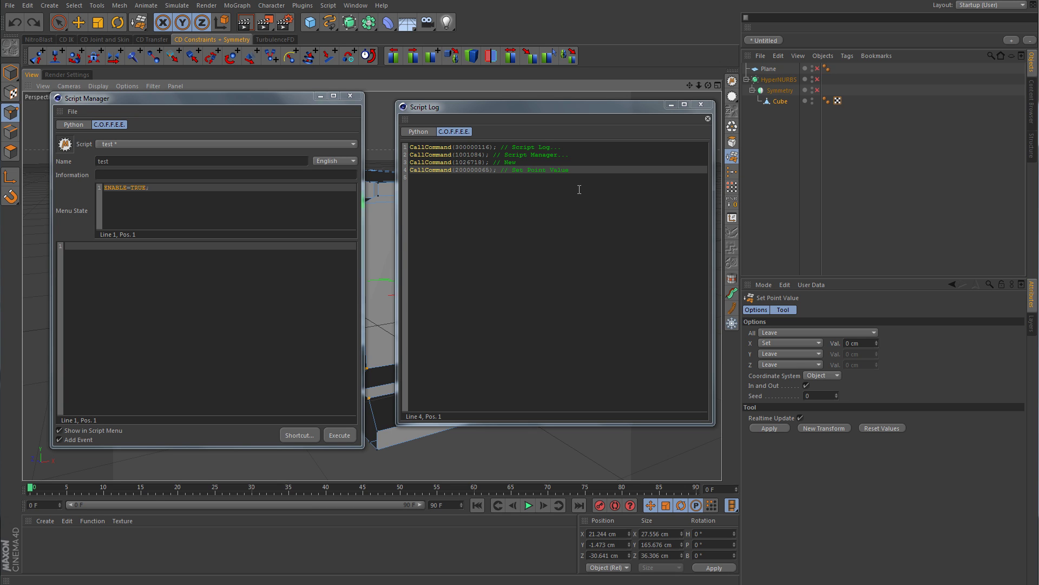
{"action": "left_click", "coordinate": [766, 343]}
{"action": "left_click", "coordinate": [771, 366]}
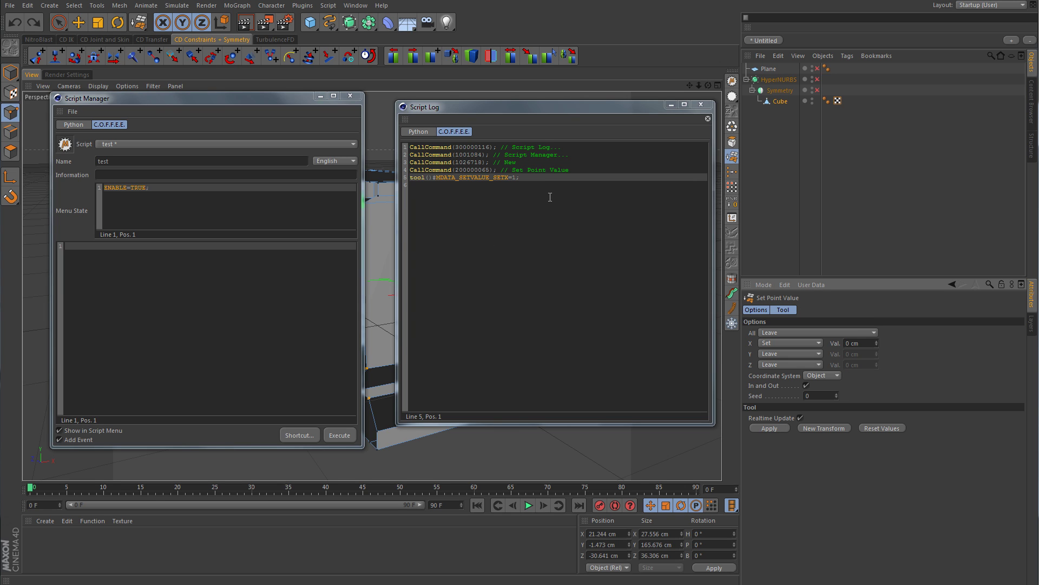
{"action": "left_click", "coordinate": [848, 343]}
{"action": "key", "text": "Return"}
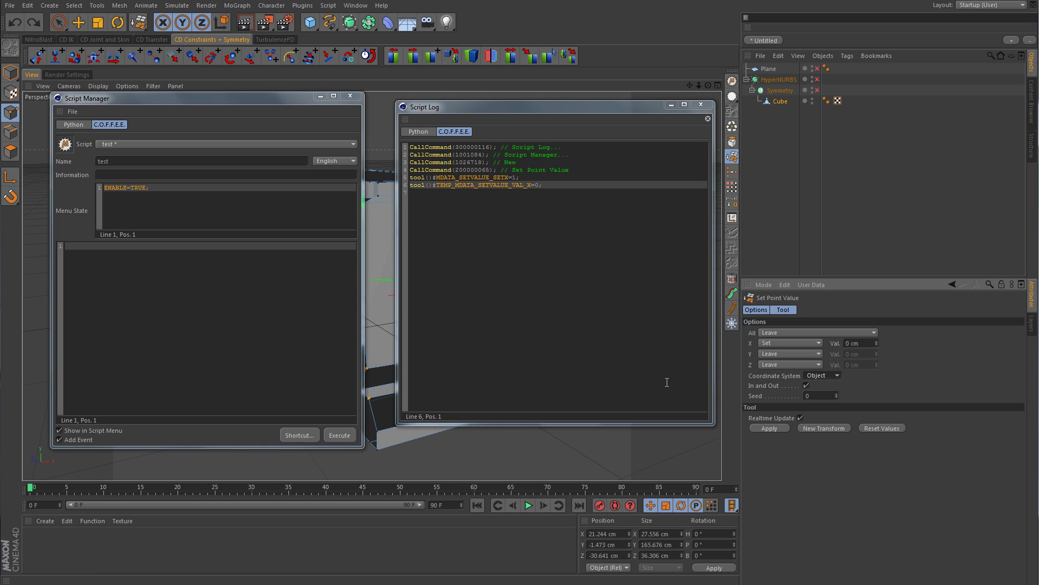
{"action": "left_click", "coordinate": [837, 375]}
{"action": "left_click", "coordinate": [817, 387]}
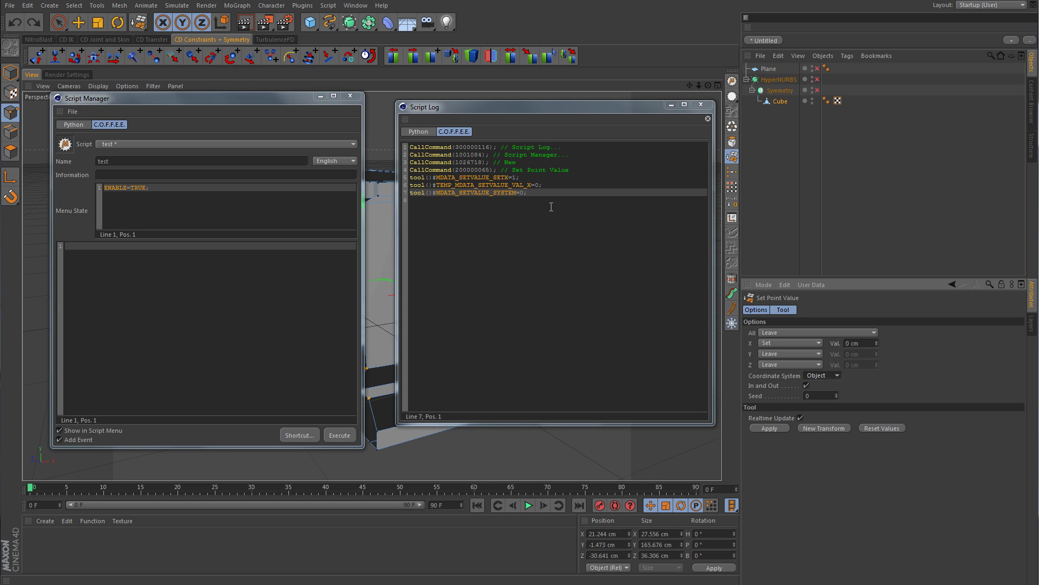
Copy the four Set Point Value lines from the Script Log into the test script's code.
{"action": "left_click_drag", "start_coordinate": [528, 193], "coordinate": [411, 170]}
{"action": "key", "text": "ctrl+c"}
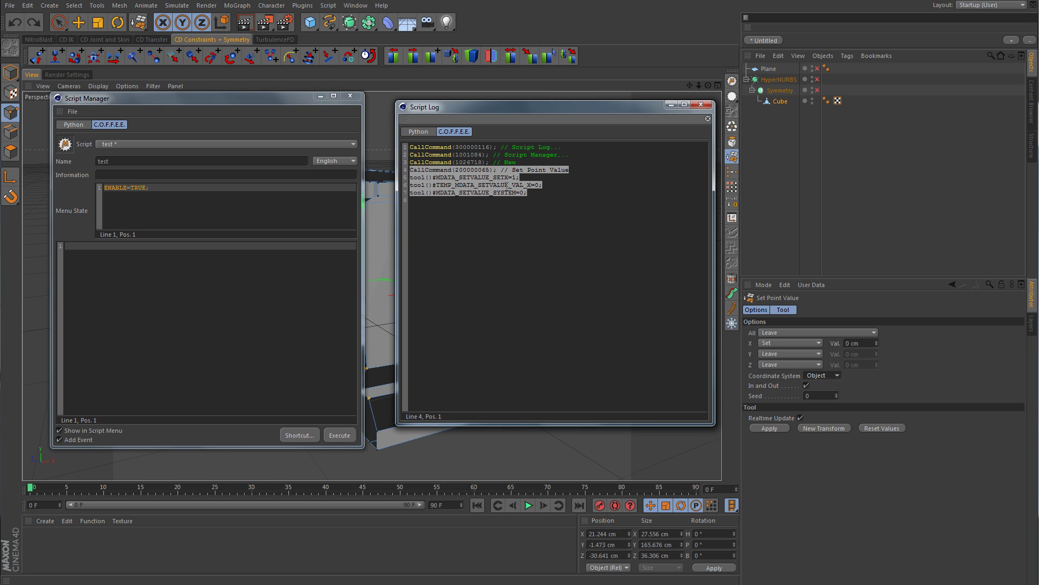
{"action": "right_click", "coordinate": [478, 179]}
{"action": "left_click", "coordinate": [74, 246]}
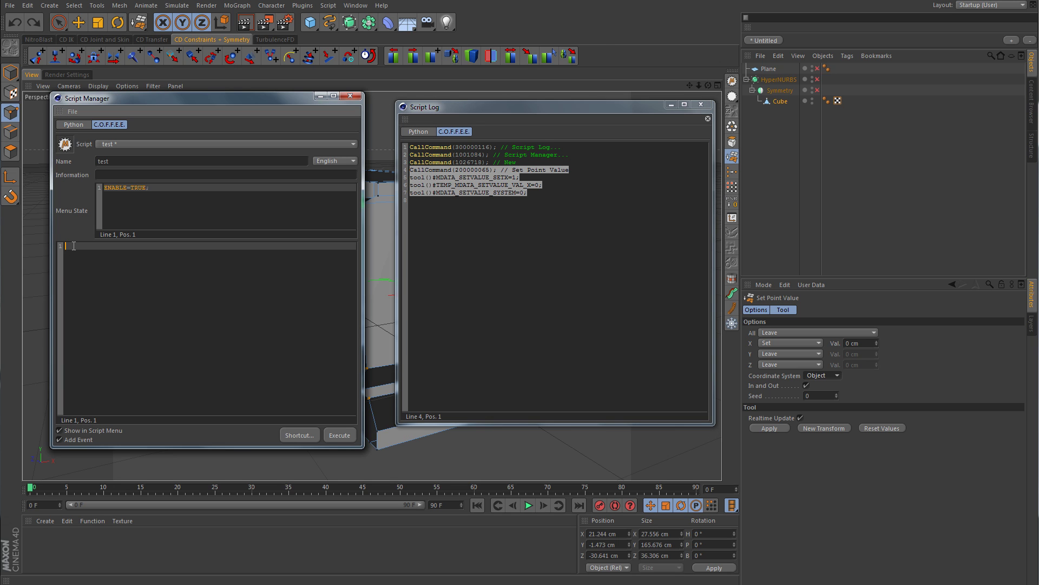
{"action": "right_click", "coordinate": [74, 246]}
{"action": "left_click", "coordinate": [84, 275]}
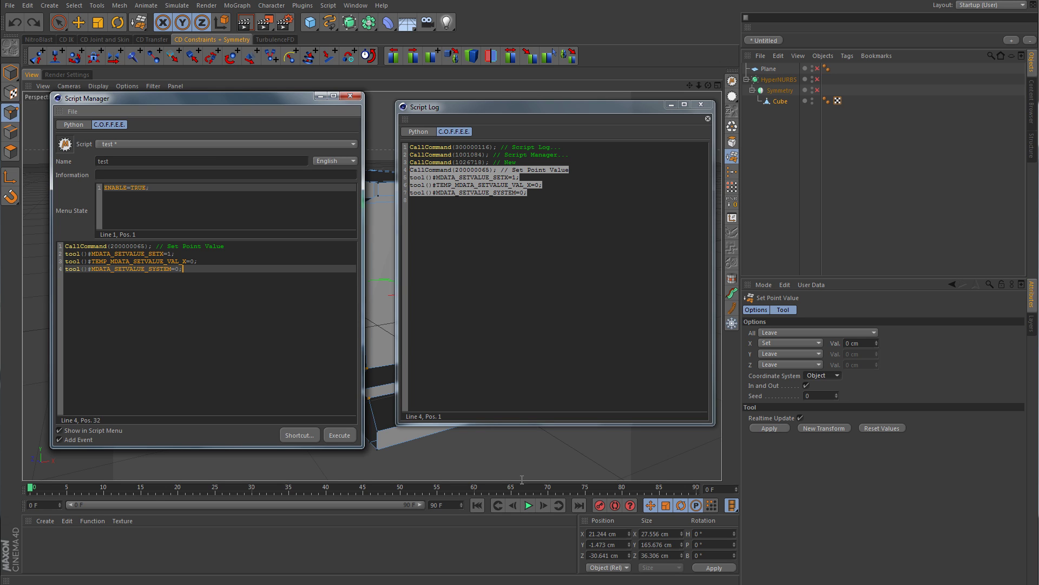
Add the line CallButton(tool(),MDATA_APPLY); at the end of the test script and close the Script Log.
{"action": "key", "text": "Return"}
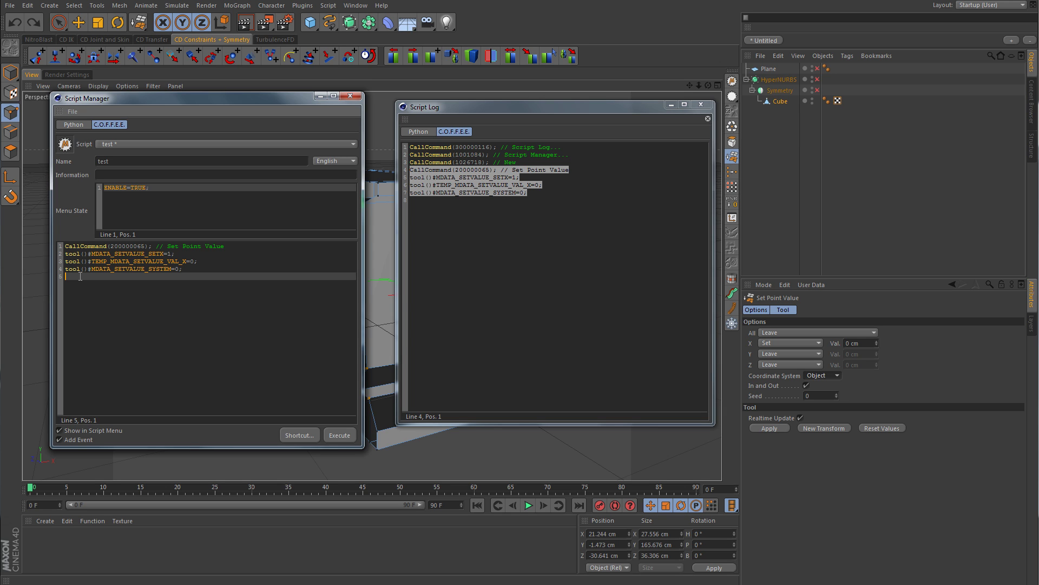
{"action": "type", "text": "CallButton(tool(),MDATA_APPLY"}
{"action": "type", "text": ");"}
{"action": "left_click", "coordinate": [701, 104]}
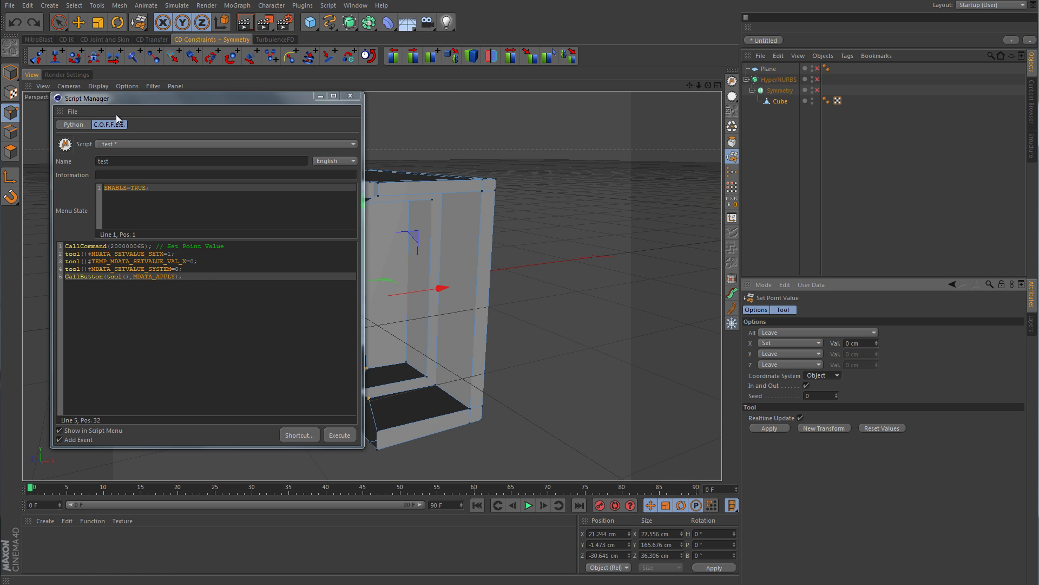
Reselect all displaced inset points in the Front view with Rectangle Selection and return to the perspective view.
{"action": "left_click_drag", "start_coordinate": [110, 100], "coordinate": [694, 178]}
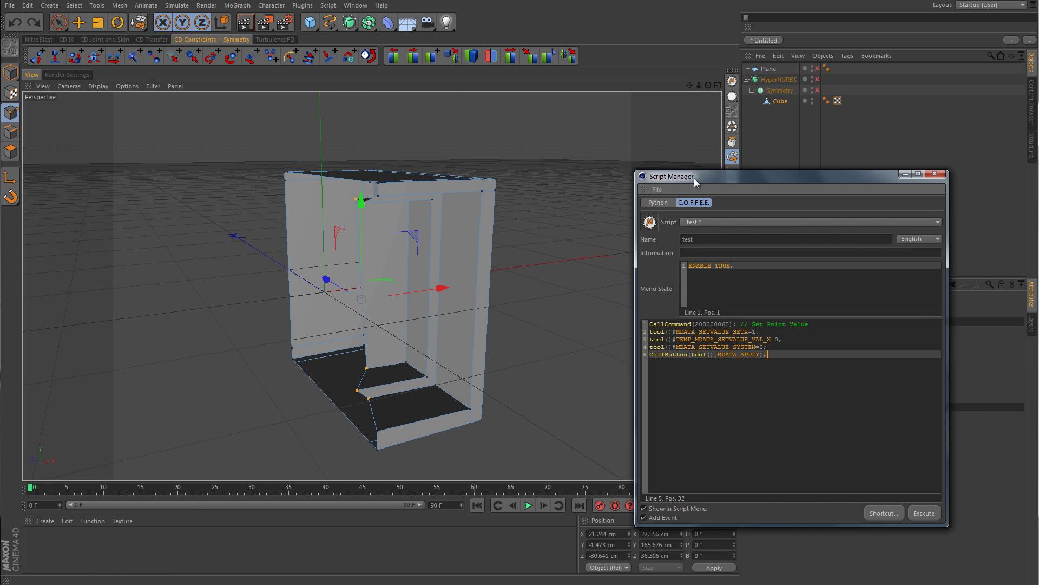
{"action": "left_click_drag", "start_coordinate": [58, 22], "coordinate": [110, 57]}
{"action": "middle_click", "coordinate": [406, 314]}
{"action": "middle_click", "coordinate": [432, 369]}
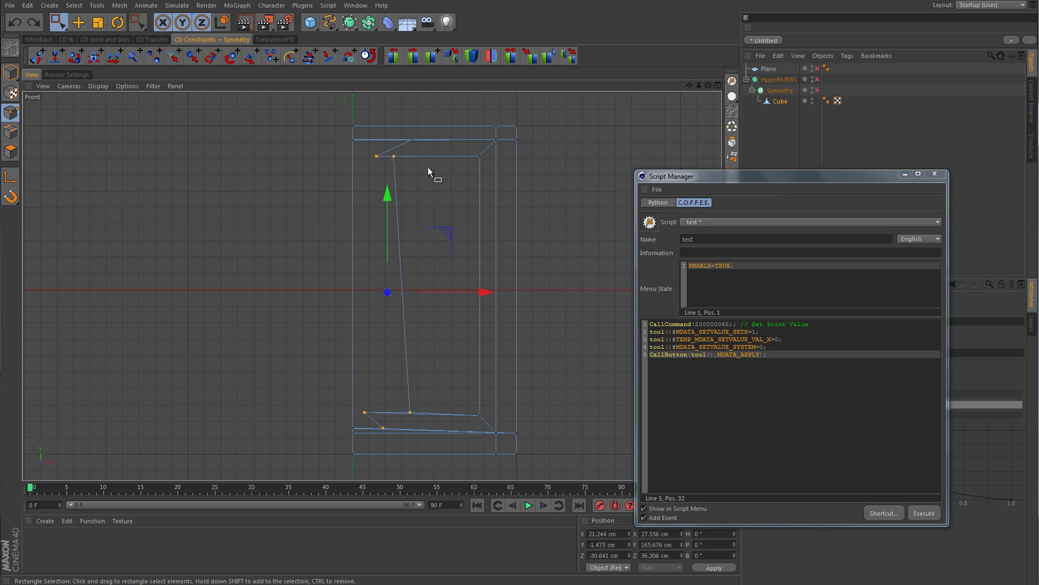
{"action": "left_click_drag", "start_coordinate": [427, 134], "coordinate": [364, 436]}
{"action": "middle_click", "coordinate": [457, 374]}
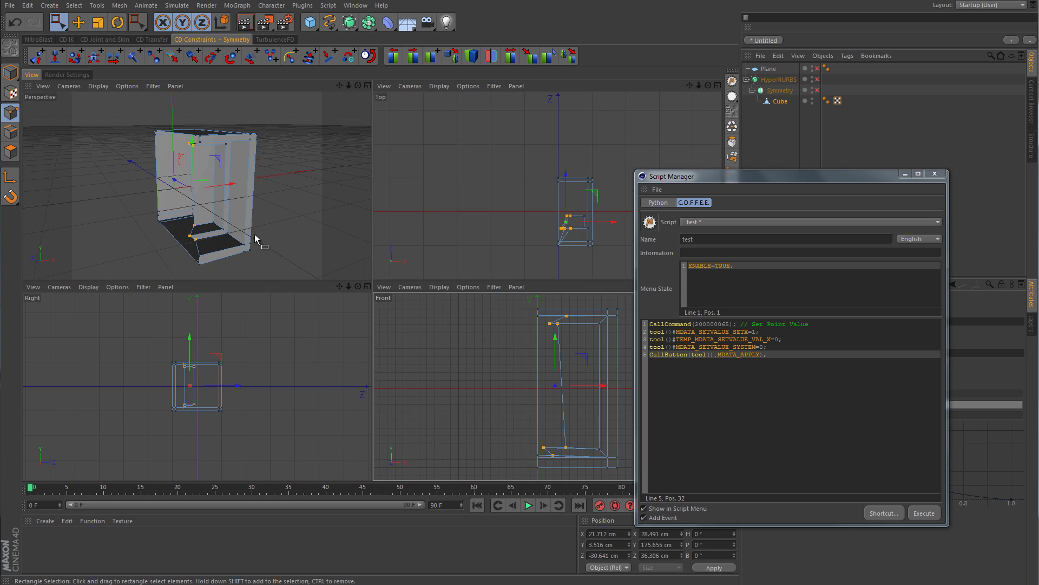
{"action": "middle_click", "coordinate": [255, 234]}
Execute the test script on the selected points and check their alignment in the perspective view.
{"action": "left_click_drag", "start_coordinate": [780, 177], "coordinate": [679, 112]}
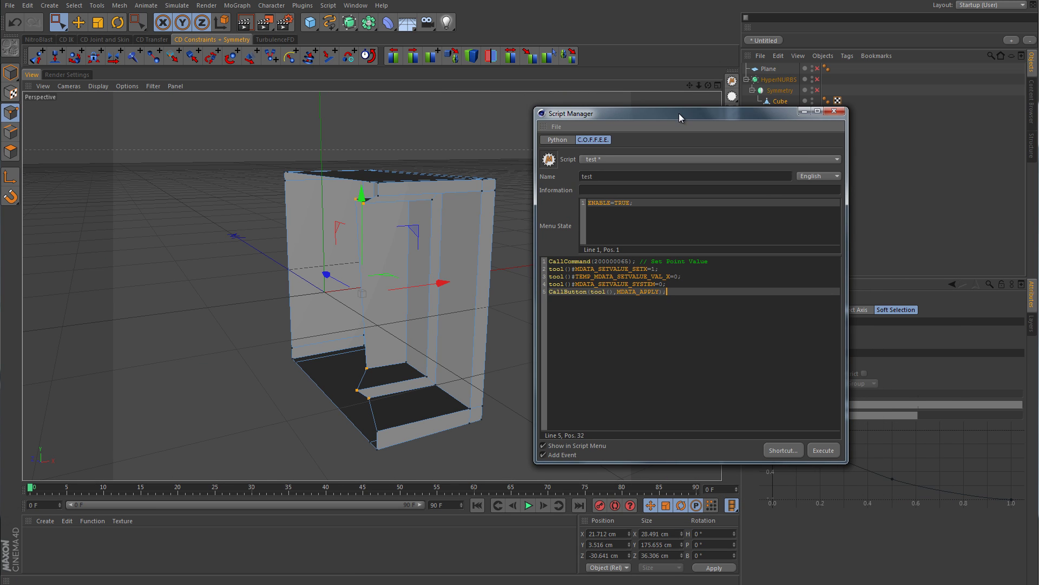
{"action": "left_click", "coordinate": [828, 452]}
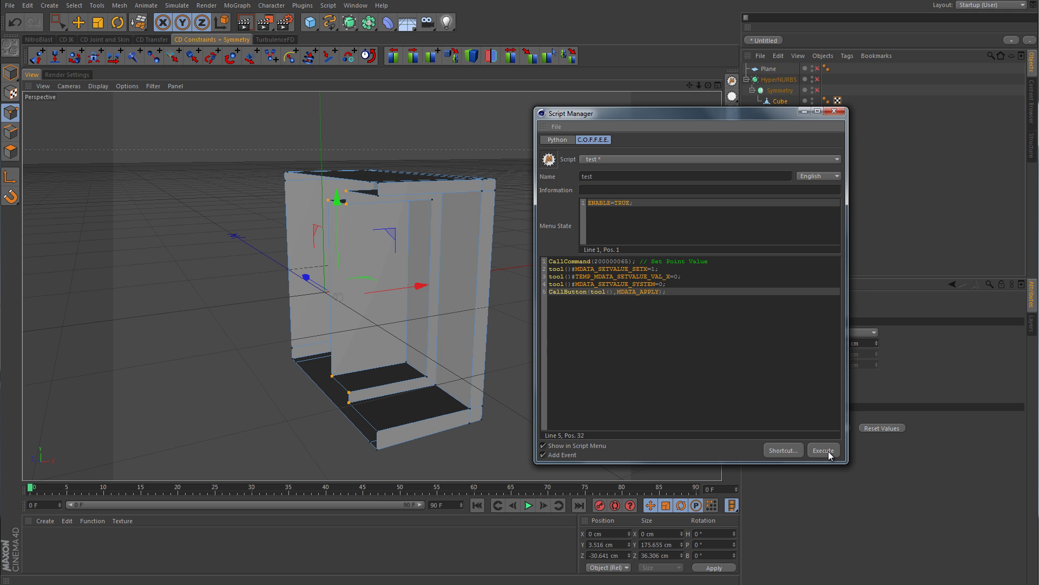
{"action": "mouse_move", "coordinate": [500, 409]}
{"action": "left_mouse_down", "text": "alt"}
{"action": "mouse_move", "coordinate": [476, 385]}
{"action": "mouse_move", "coordinate": [422, 367]}
{"action": "mouse_move", "coordinate": [480, 409]}
{"action": "mouse_move", "coordinate": [626, 399]}
{"action": "mouse_move", "coordinate": [510, 413]}
{"action": "left_mouse_up", "text": "alt"}
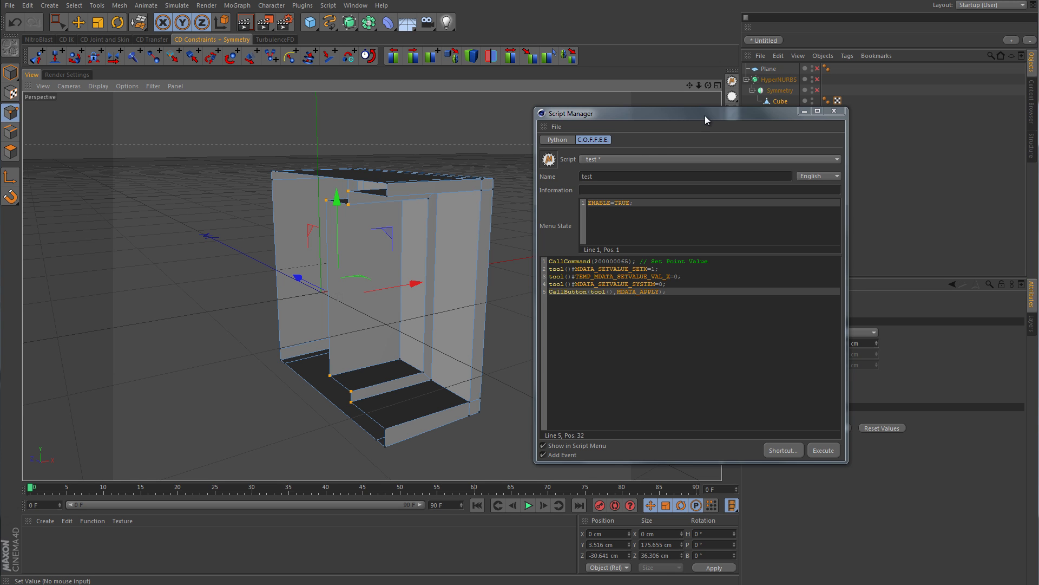
Look at the scripts folder offered for saving the test script, cancel the save, and close the Script Manager.
{"action": "left_click_drag", "start_coordinate": [704, 115], "coordinate": [216, 106]}
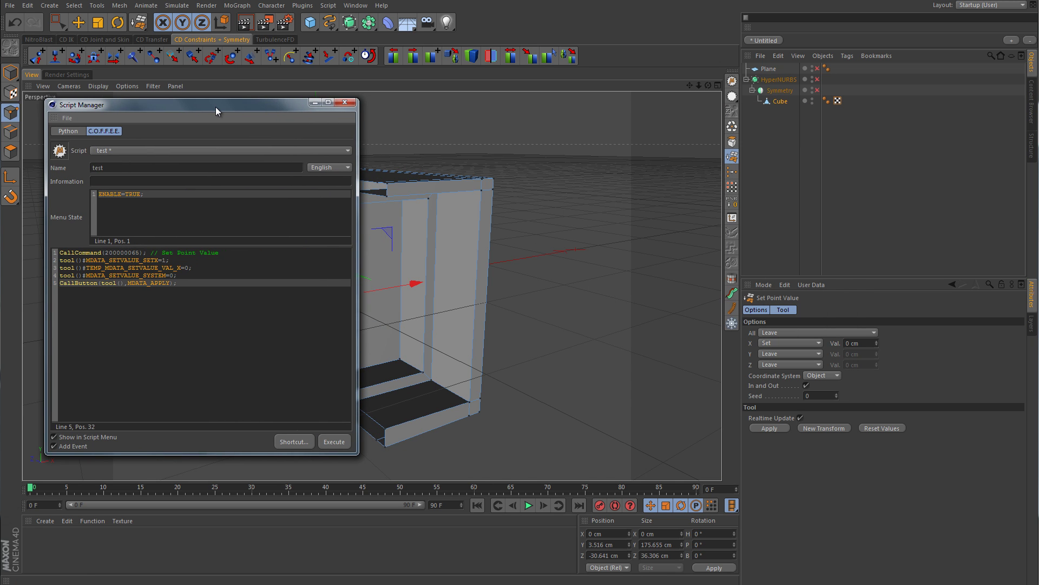
{"action": "left_click", "coordinate": [66, 118]}
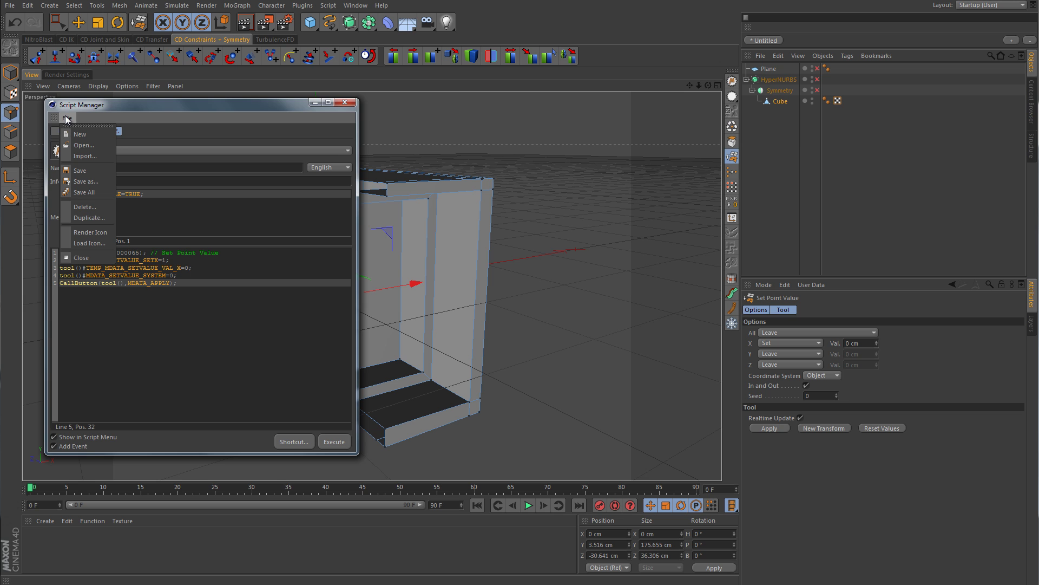
{"action": "left_click", "coordinate": [88, 180]}
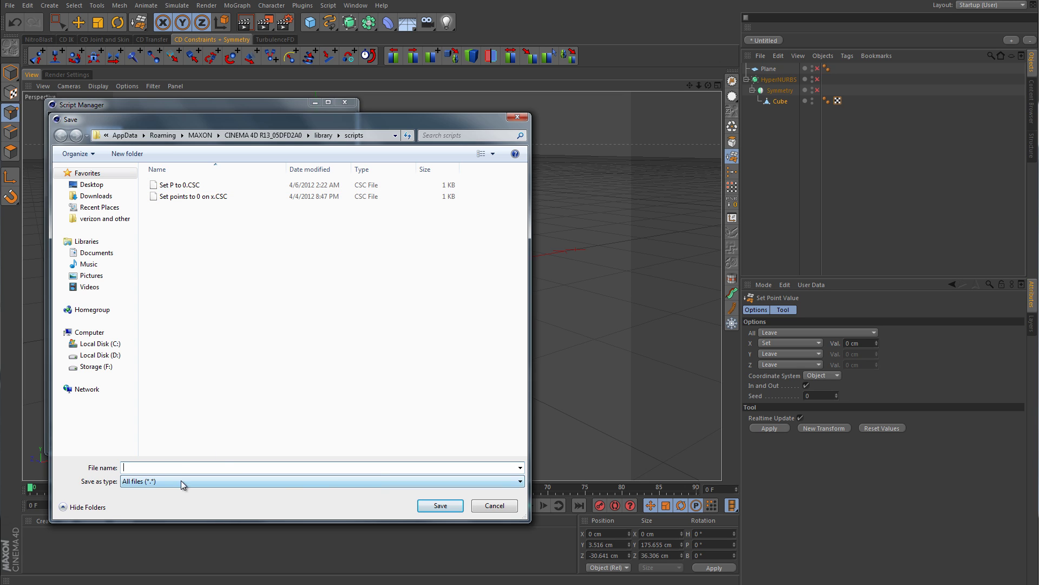
{"action": "left_click", "coordinate": [492, 504]}
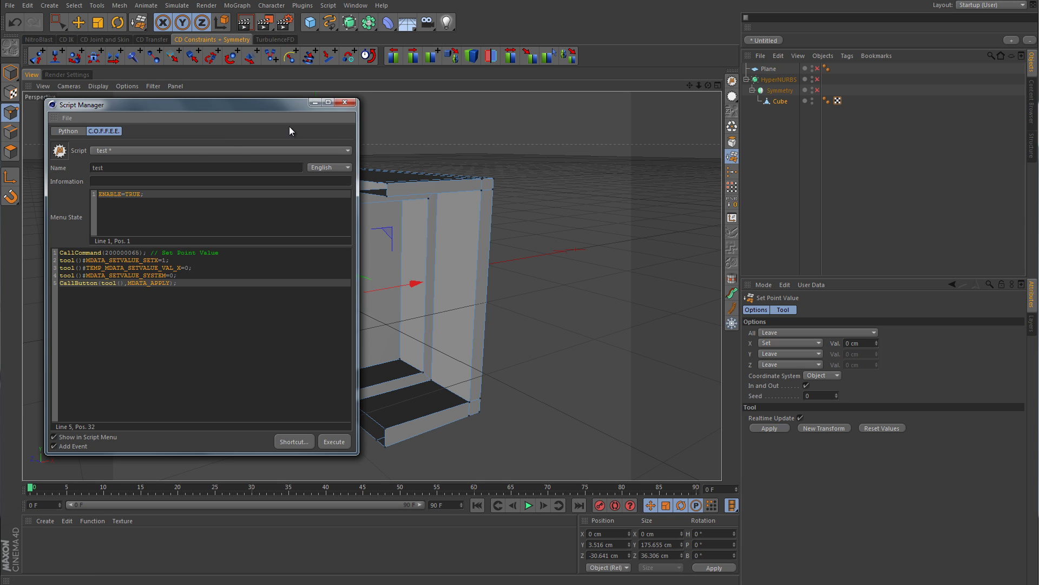
{"action": "left_click", "coordinate": [344, 102]}
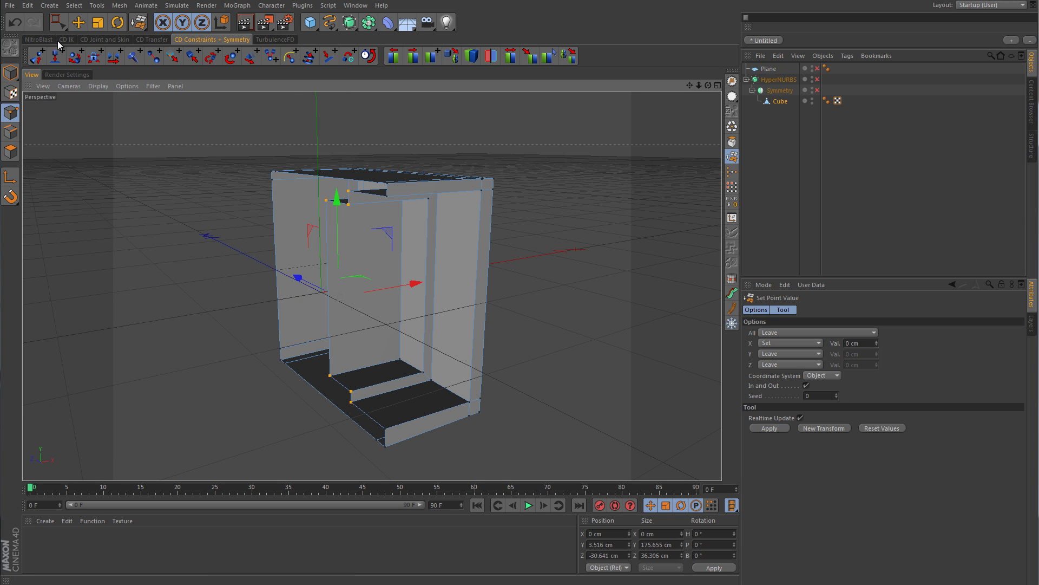
Run the test script from the user scripts on the selected points.
{"action": "left_click", "coordinate": [327, 6]}
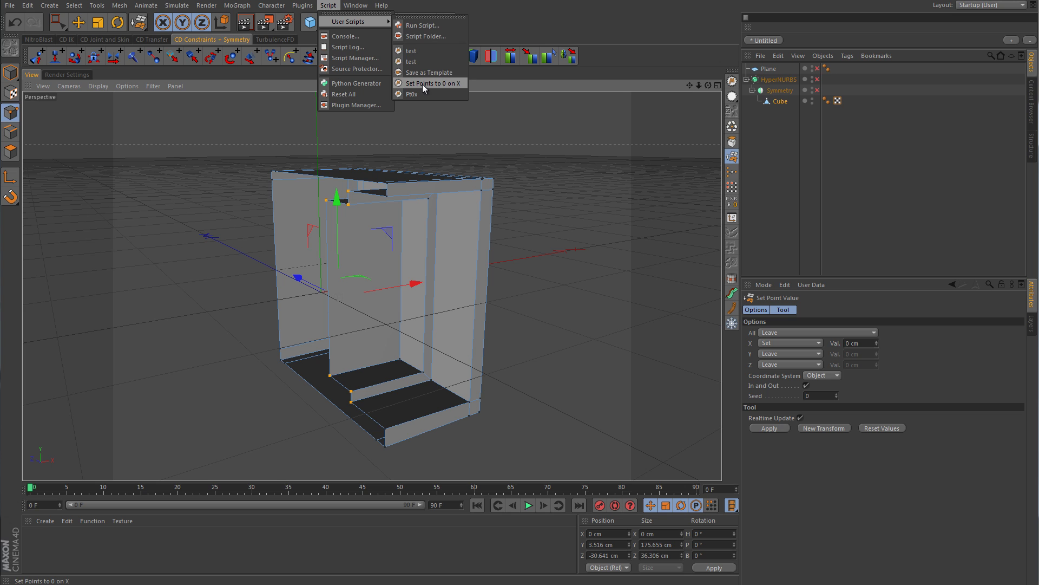
{"action": "left_click", "coordinate": [416, 52]}
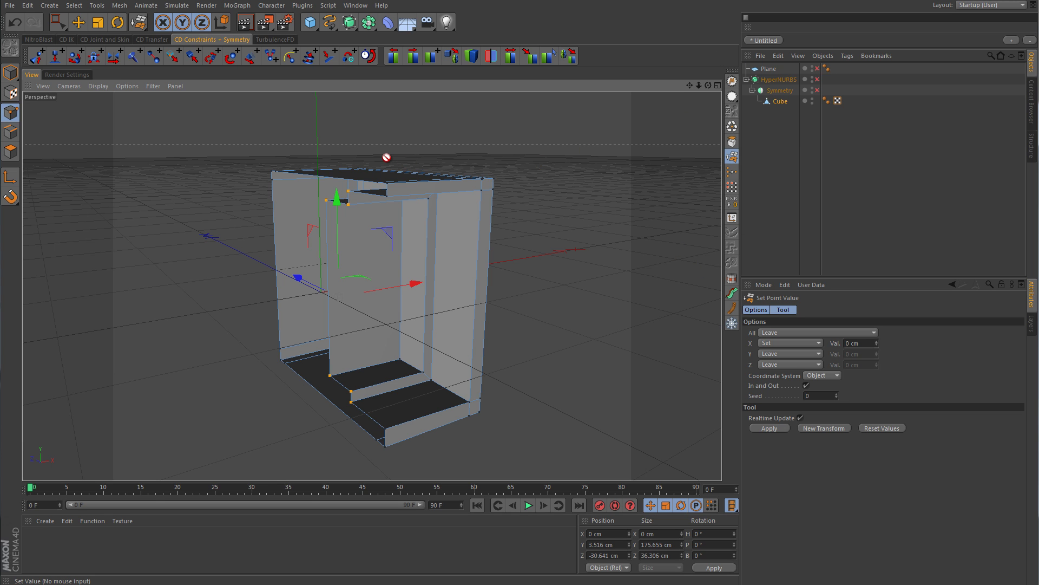
Enable palette editing in Customize Commands, filter the commands by the name test, and leave the dialog with palette editing disabled again.
{"action": "left_click", "coordinate": [355, 6]}
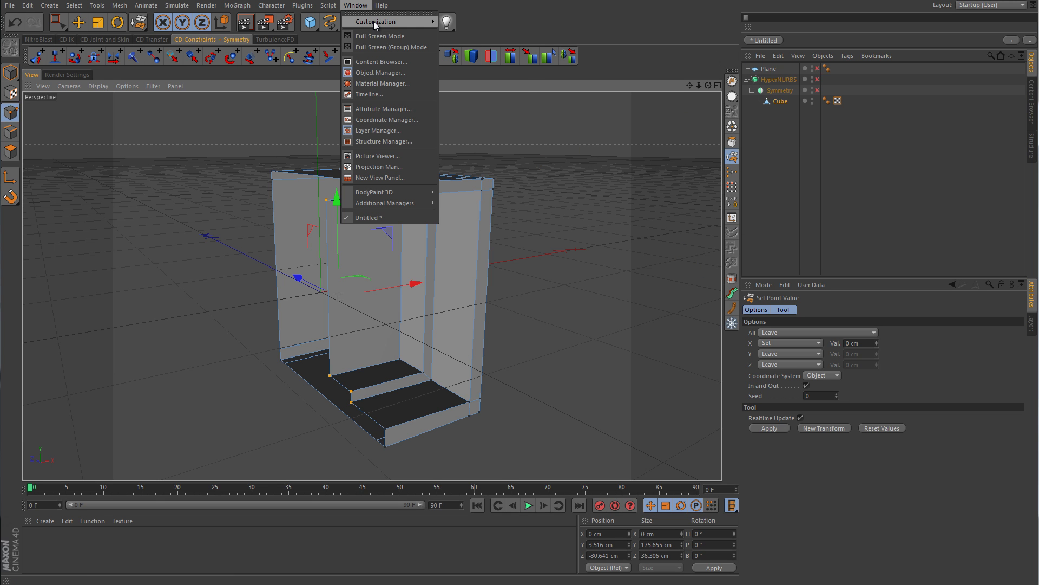
{"action": "mouse_move", "coordinate": [373, 21]}
{"action": "left_click", "coordinate": [479, 26]}
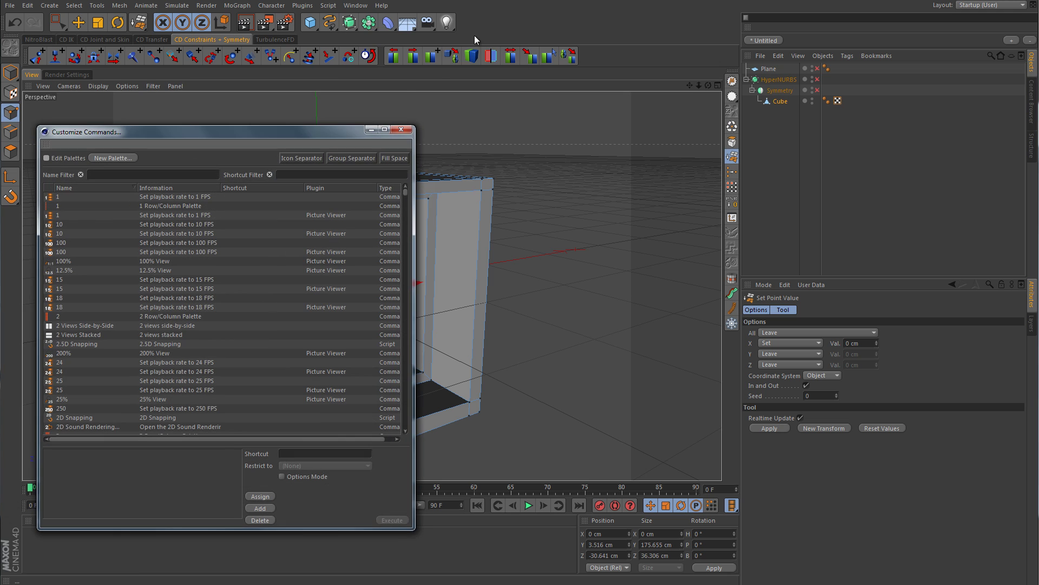
{"action": "left_click", "coordinate": [46, 159]}
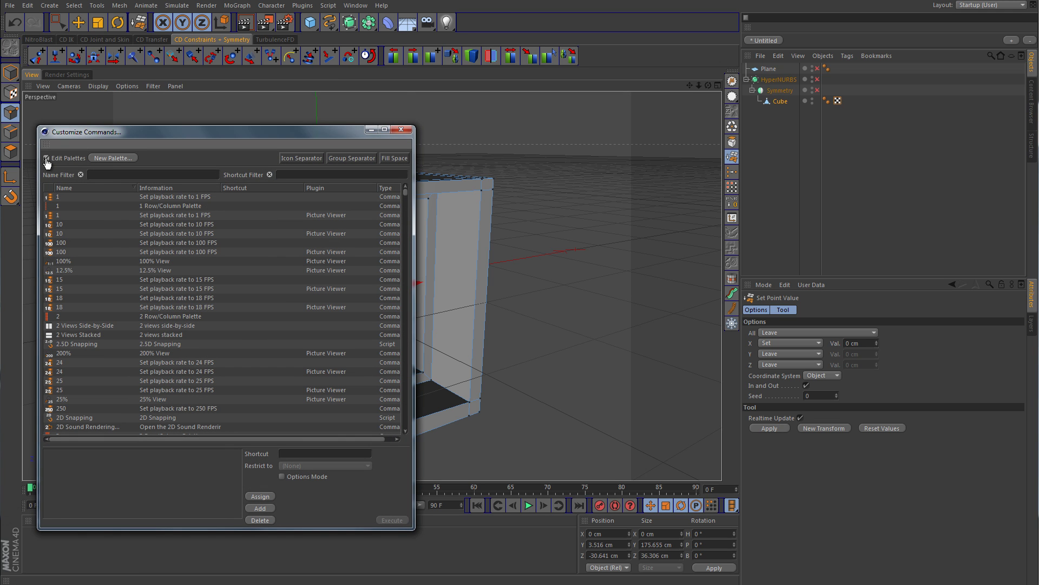
{"action": "left_click", "coordinate": [100, 175]}
{"action": "type", "text": "test"}
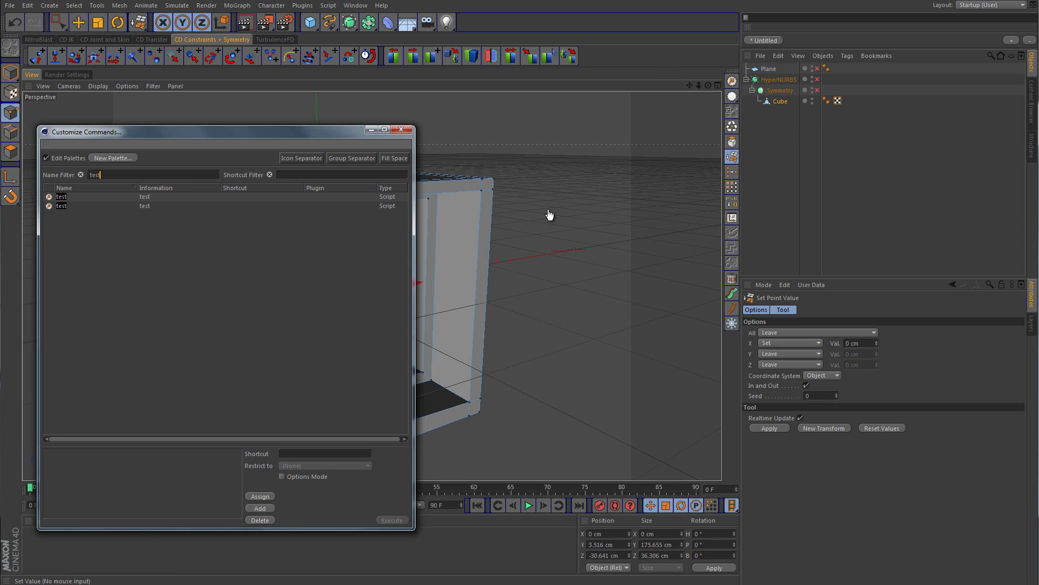
{"action": "left_click", "coordinate": [46, 158]}
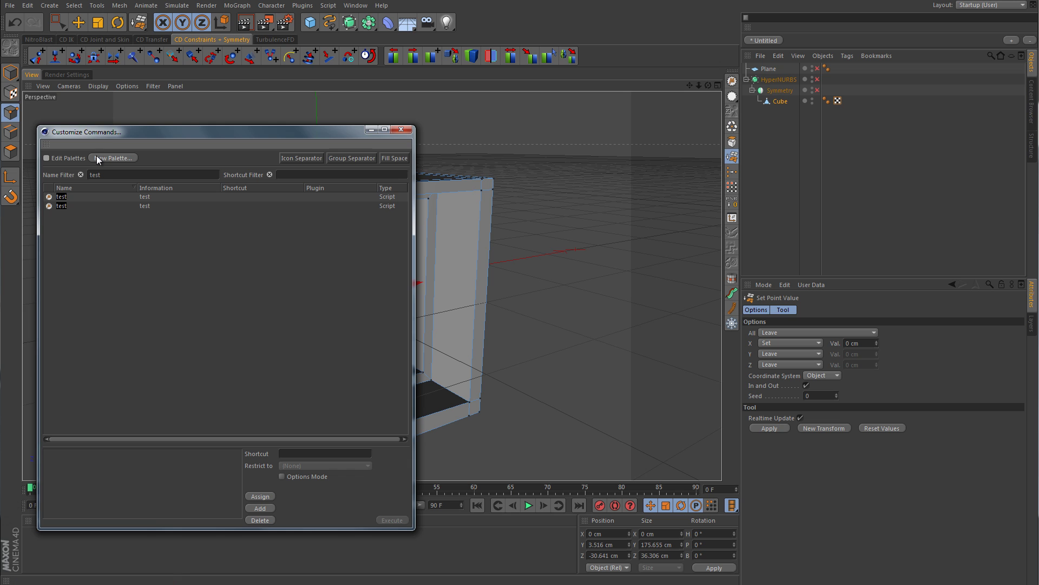
{"action": "left_click", "coordinate": [401, 129]}
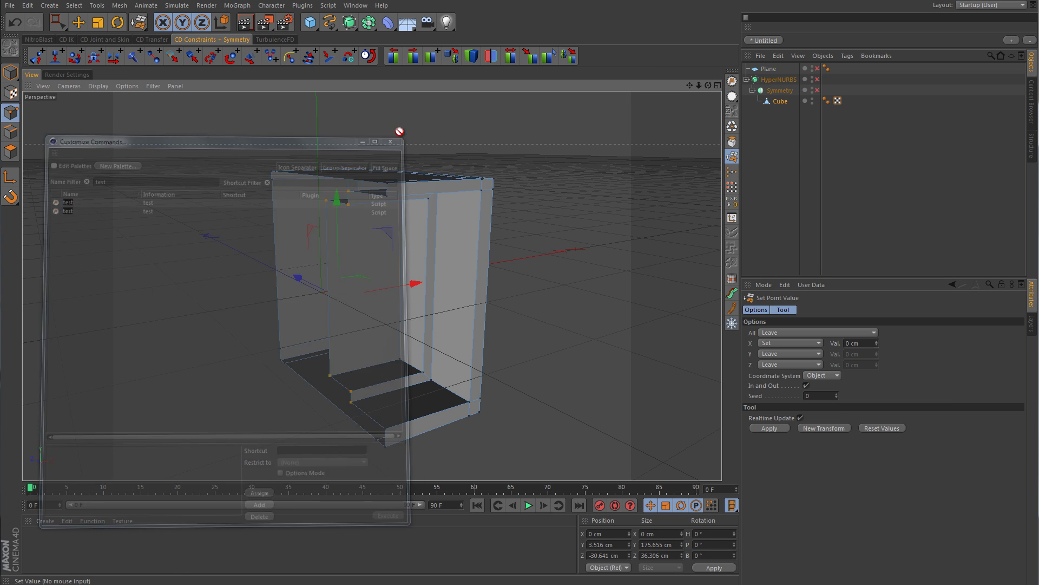
Look at the folder offered for saving the layout under a new name, cancel the save, and review the layout customization options.
{"action": "left_click", "coordinate": [357, 7]}
{"action": "mouse_move", "coordinate": [373, 21]}
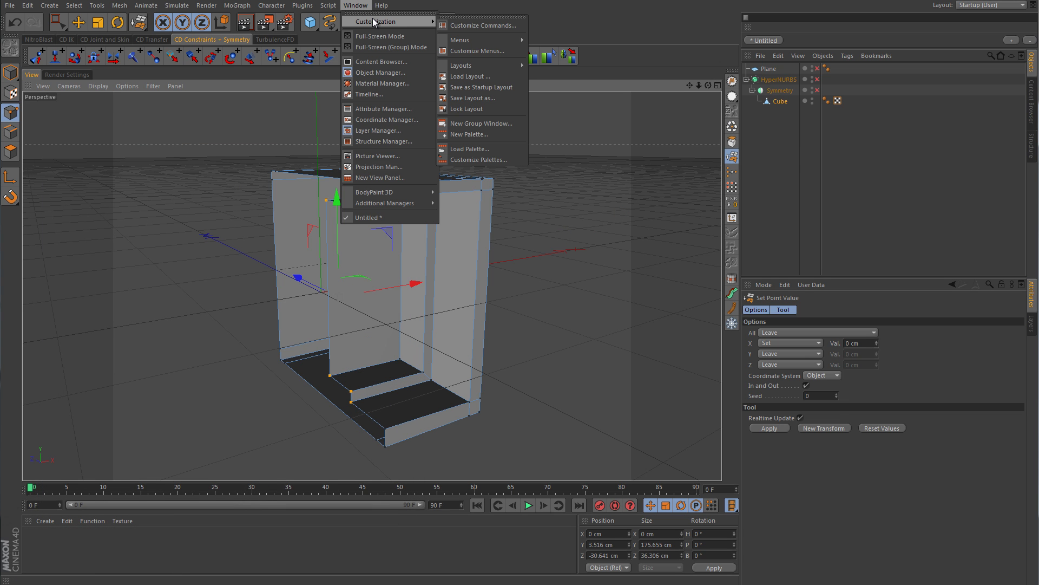
{"action": "left_click", "coordinate": [477, 98]}
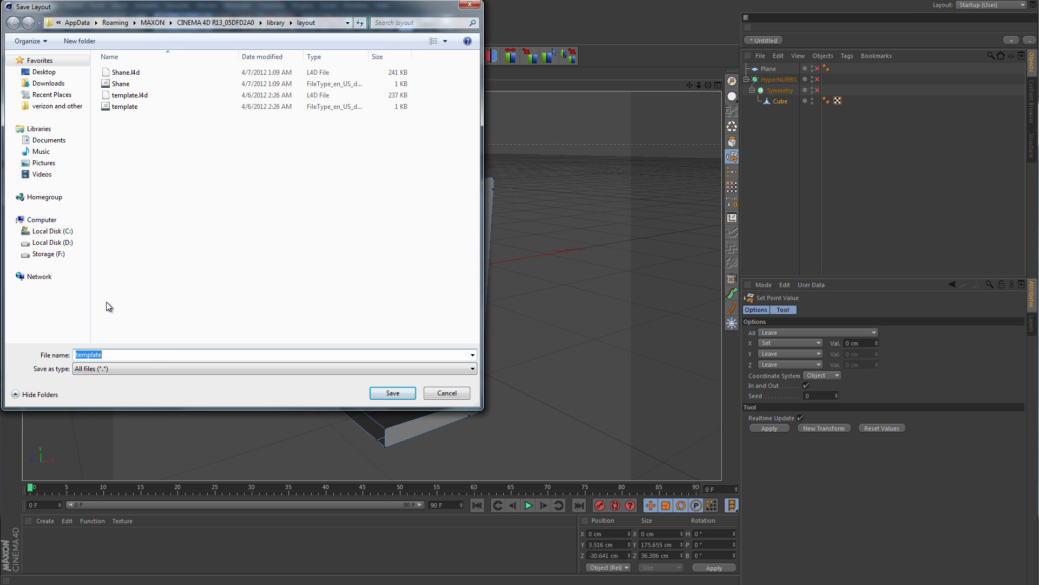
{"action": "left_click", "coordinate": [446, 392]}
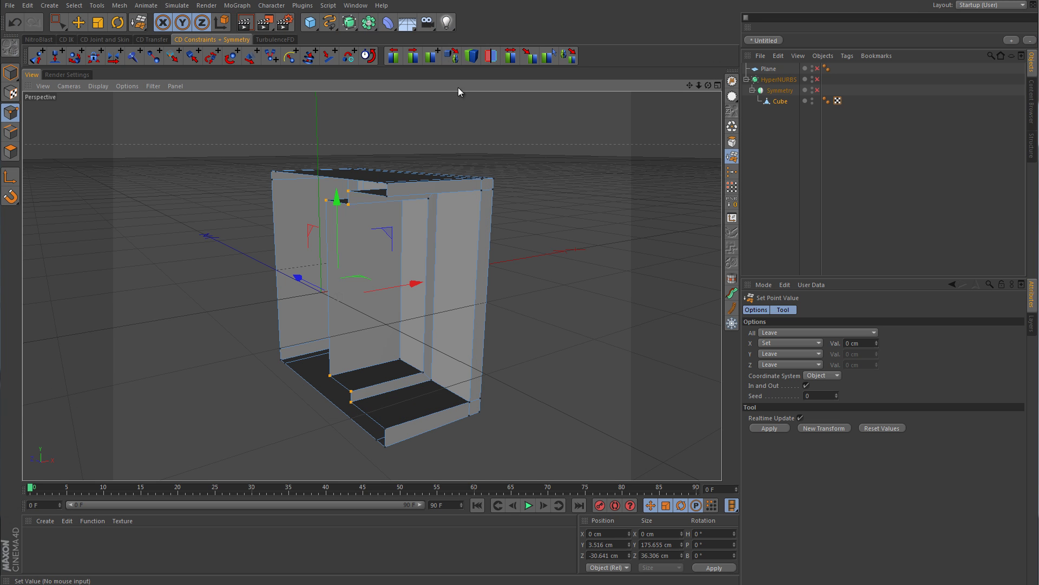
{"action": "left_click", "coordinate": [356, 6]}
{"action": "mouse_move", "coordinate": [373, 22]}
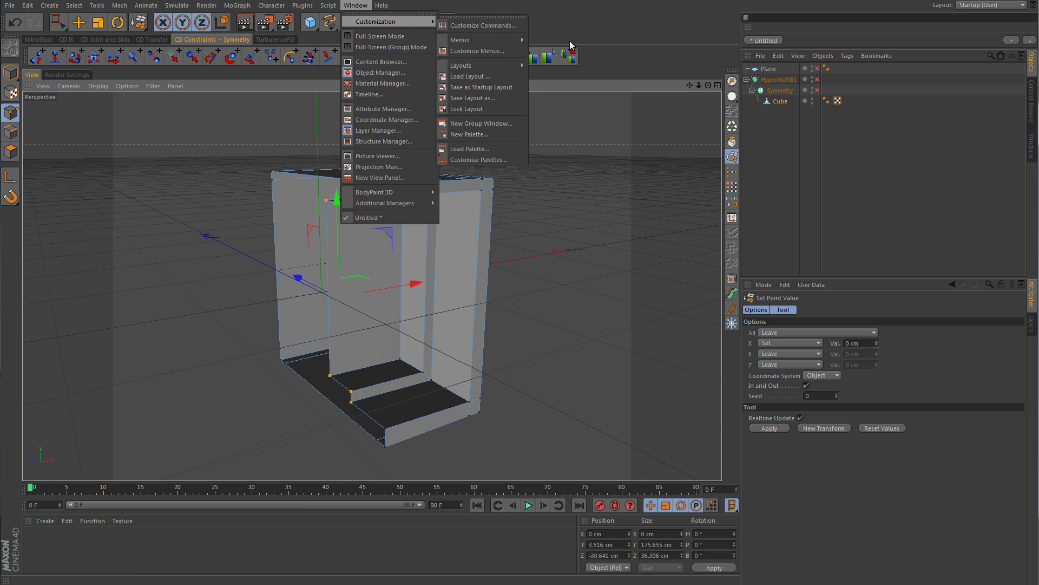
{"action": "left_click", "coordinate": [578, 24]}
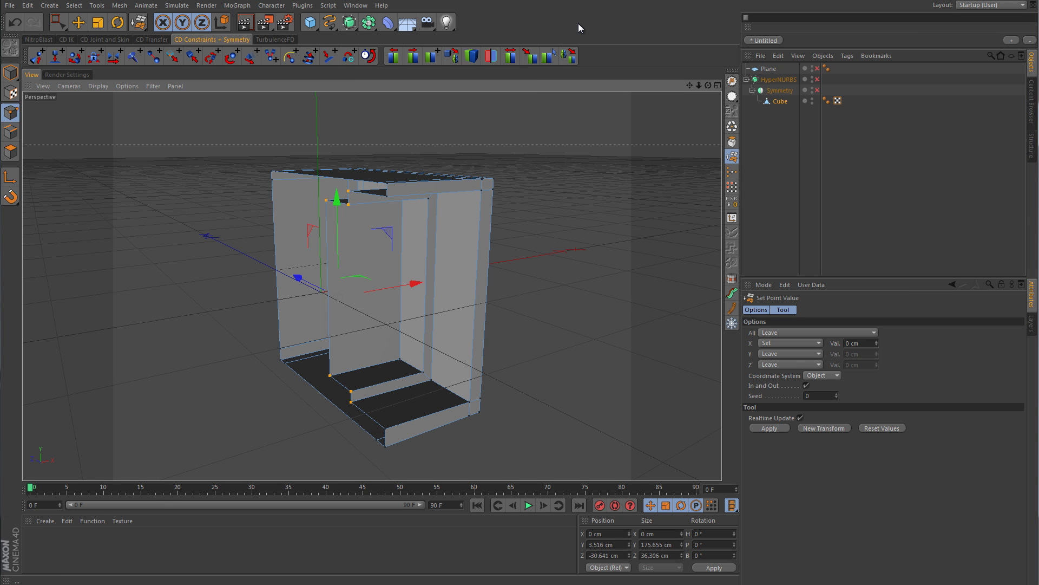